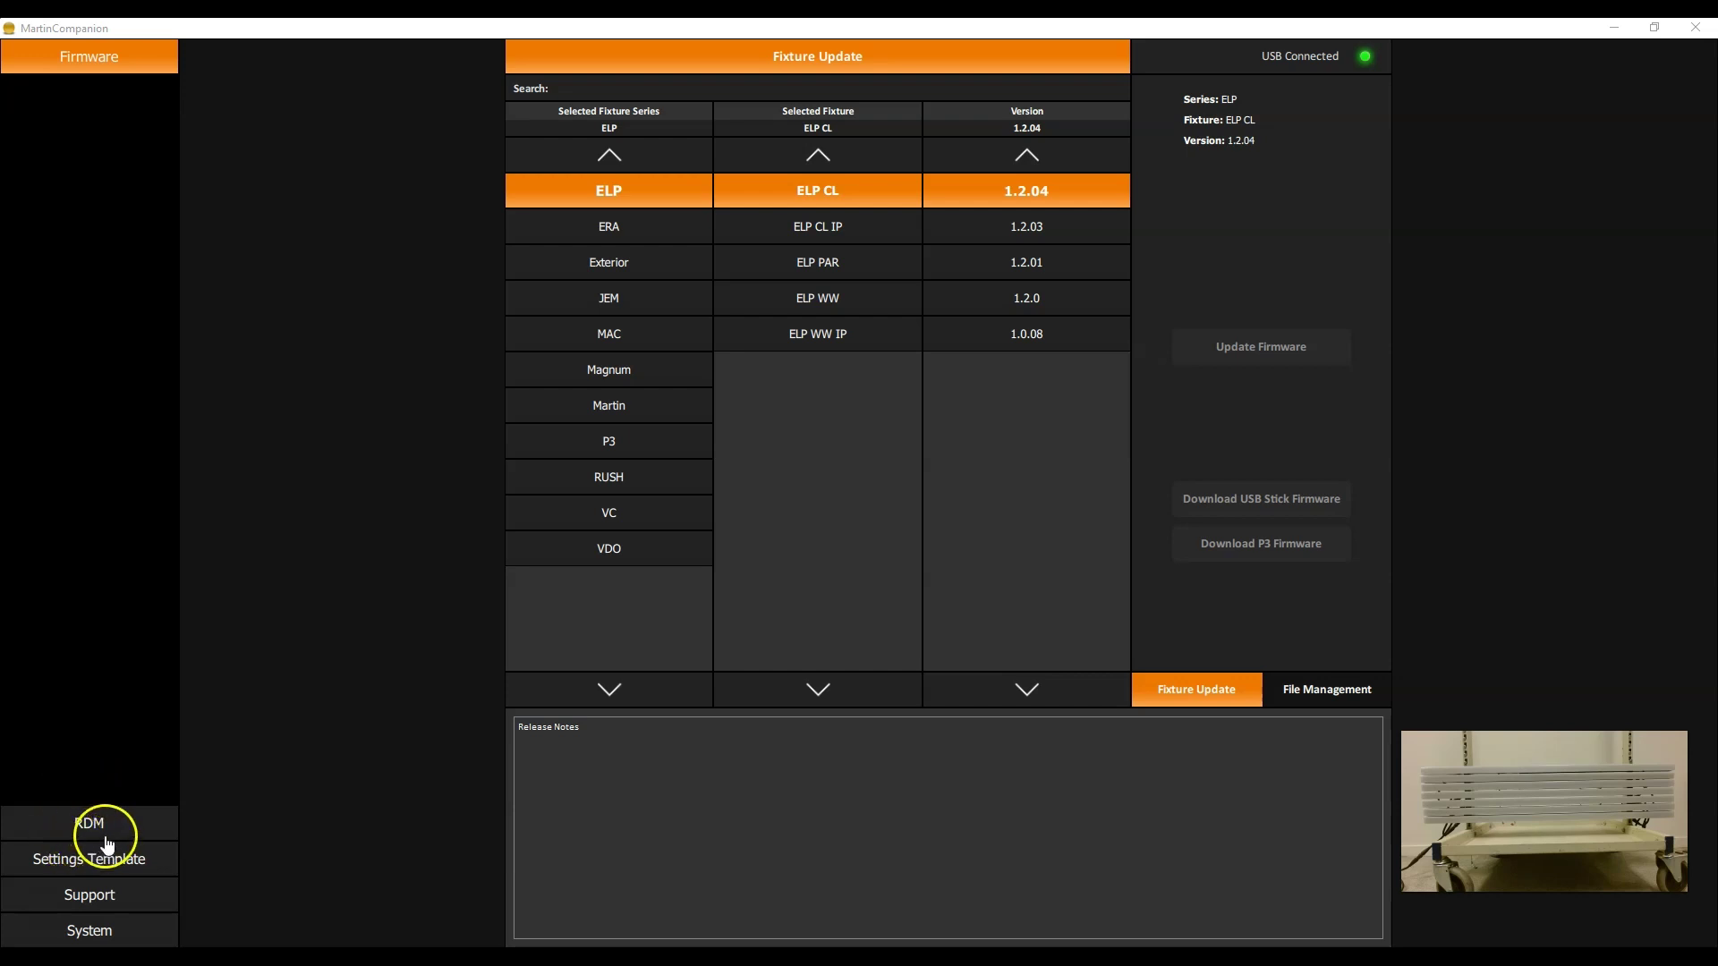
# Open the RDM fixture list and identify the VDO Sceptron fixtures one by one, ending with Identify switched off
pyautogui.click(108, 823)
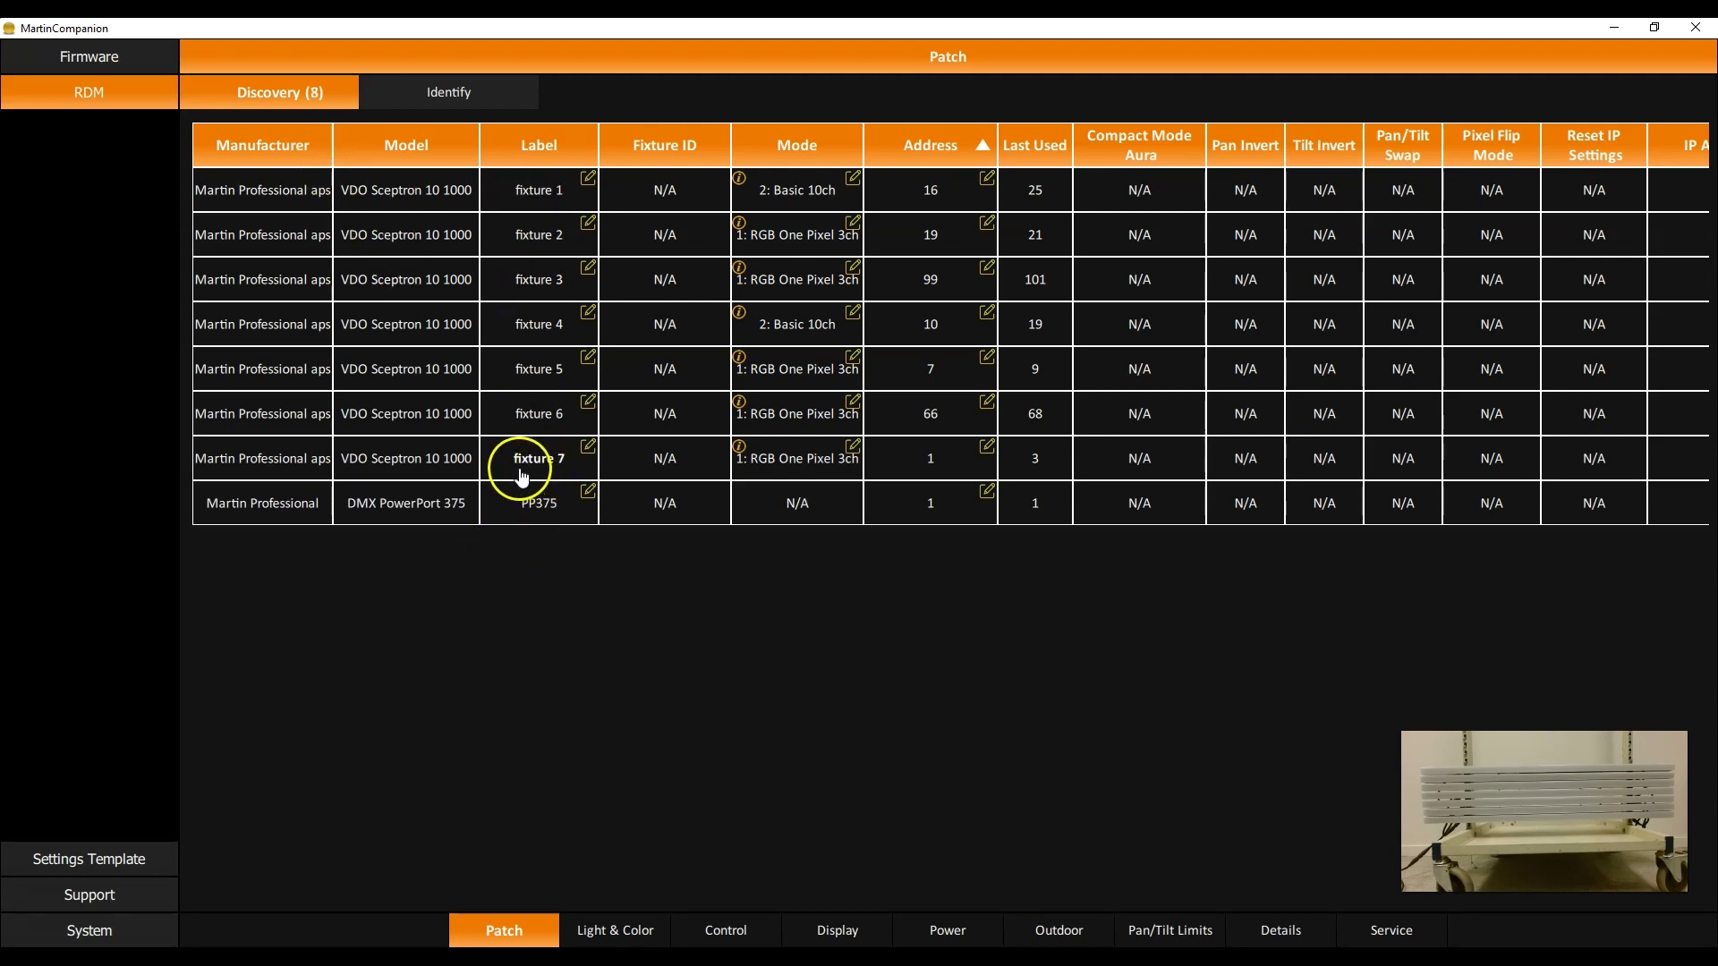
pyautogui.click(475, 95)
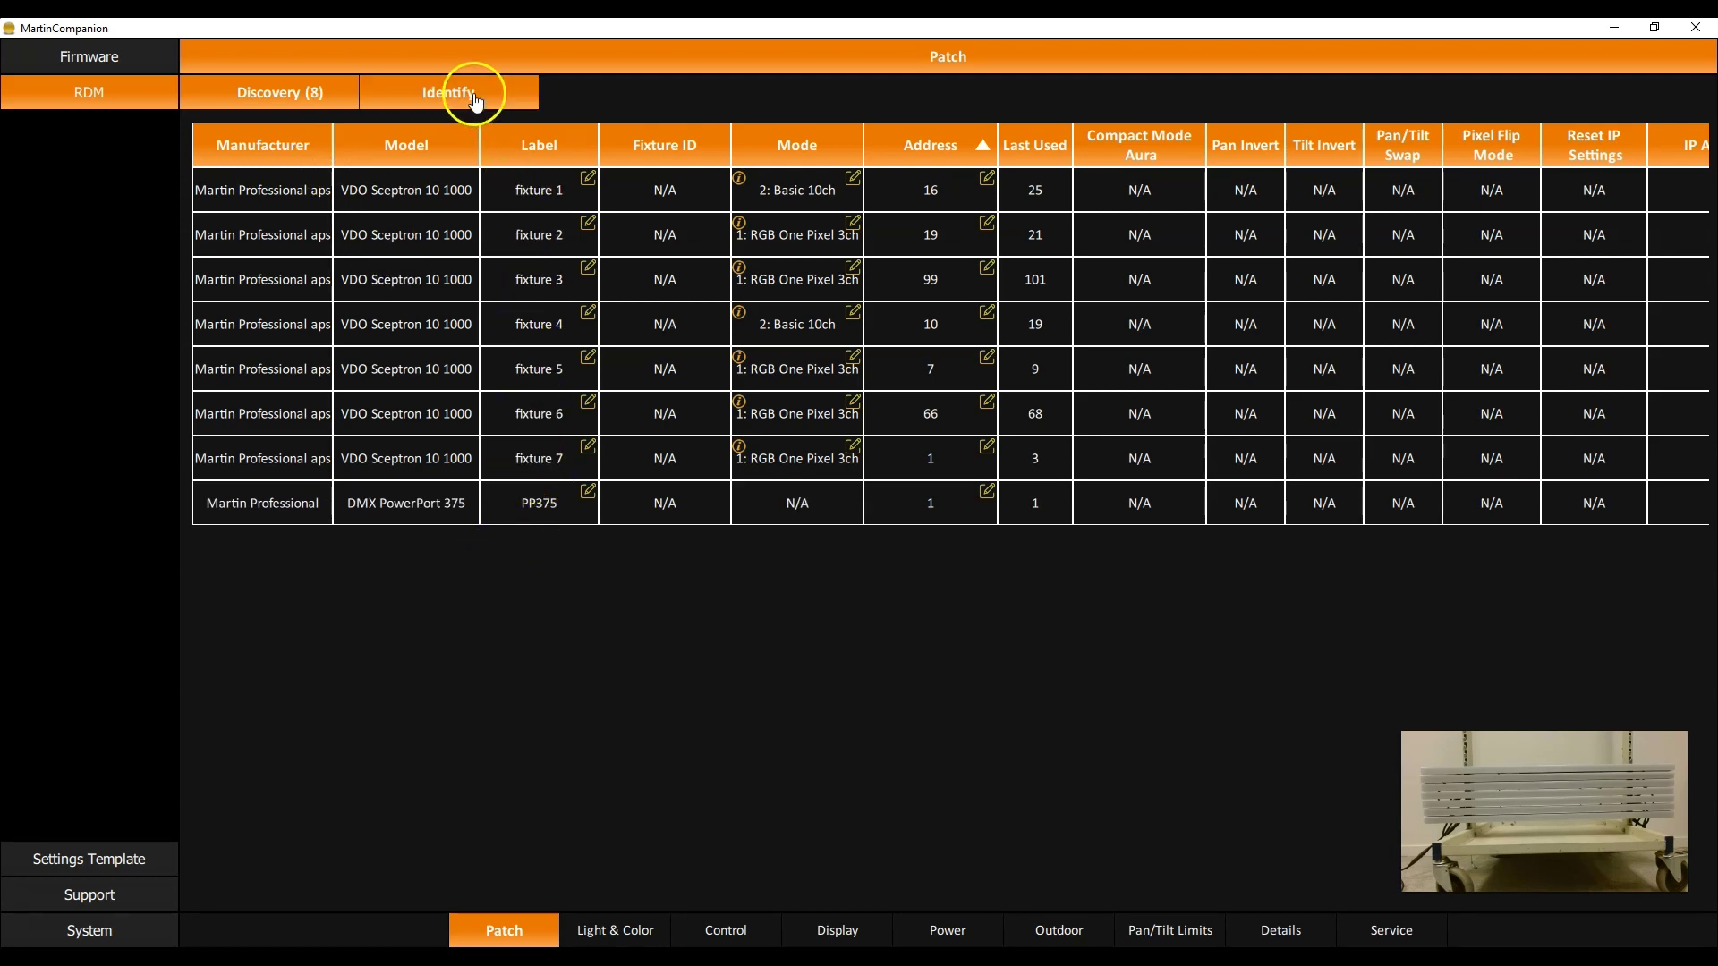
pyautogui.click(432, 197)
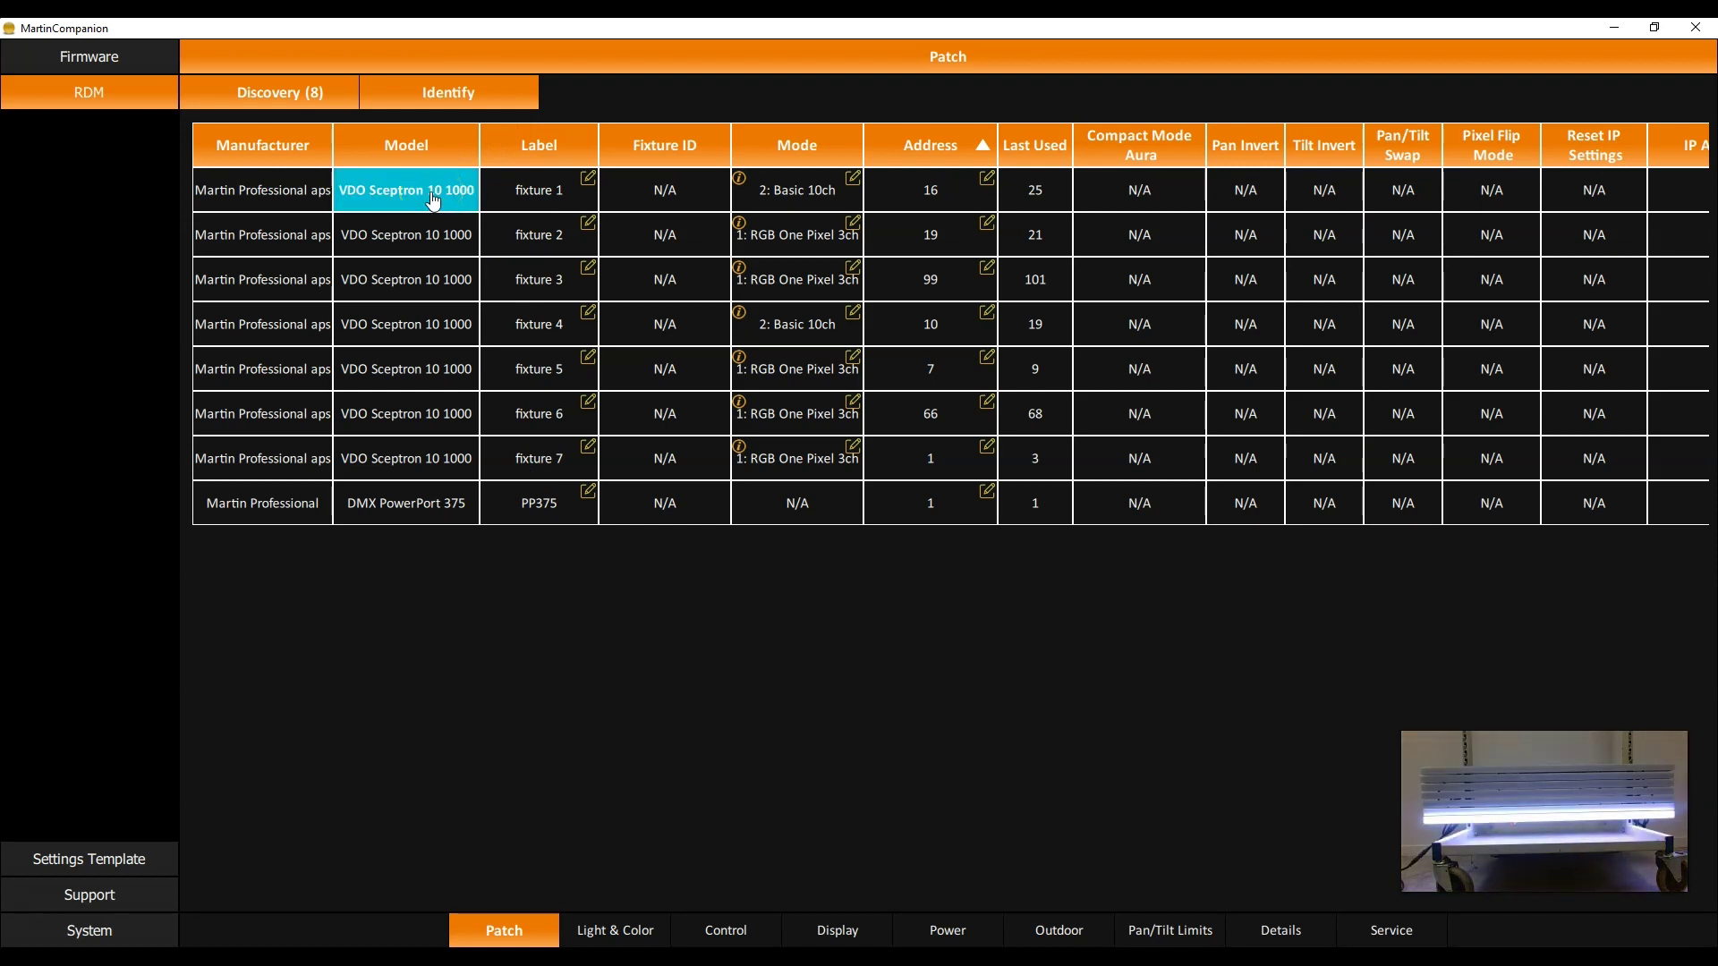
pyautogui.press('Down')
pyautogui.press('Down')
pyautogui.press('Down')
pyautogui.press('Down')
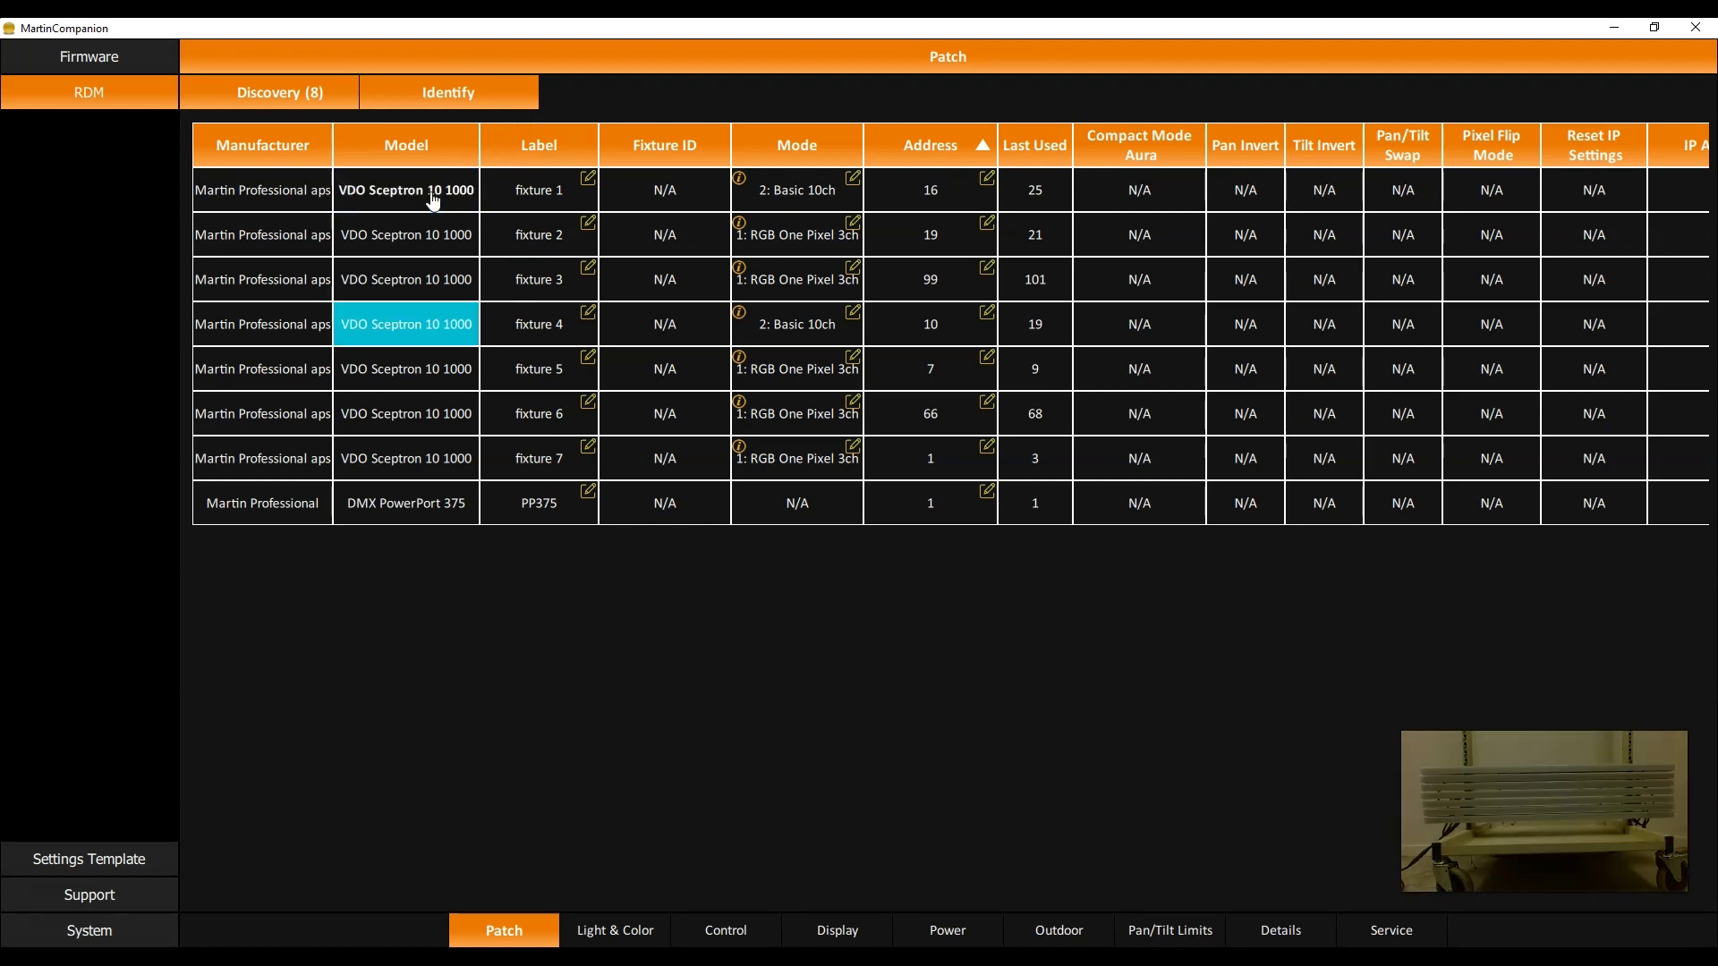
pyautogui.press('Down')
pyautogui.press('Down')
pyautogui.press('Up')
pyautogui.press('Up')
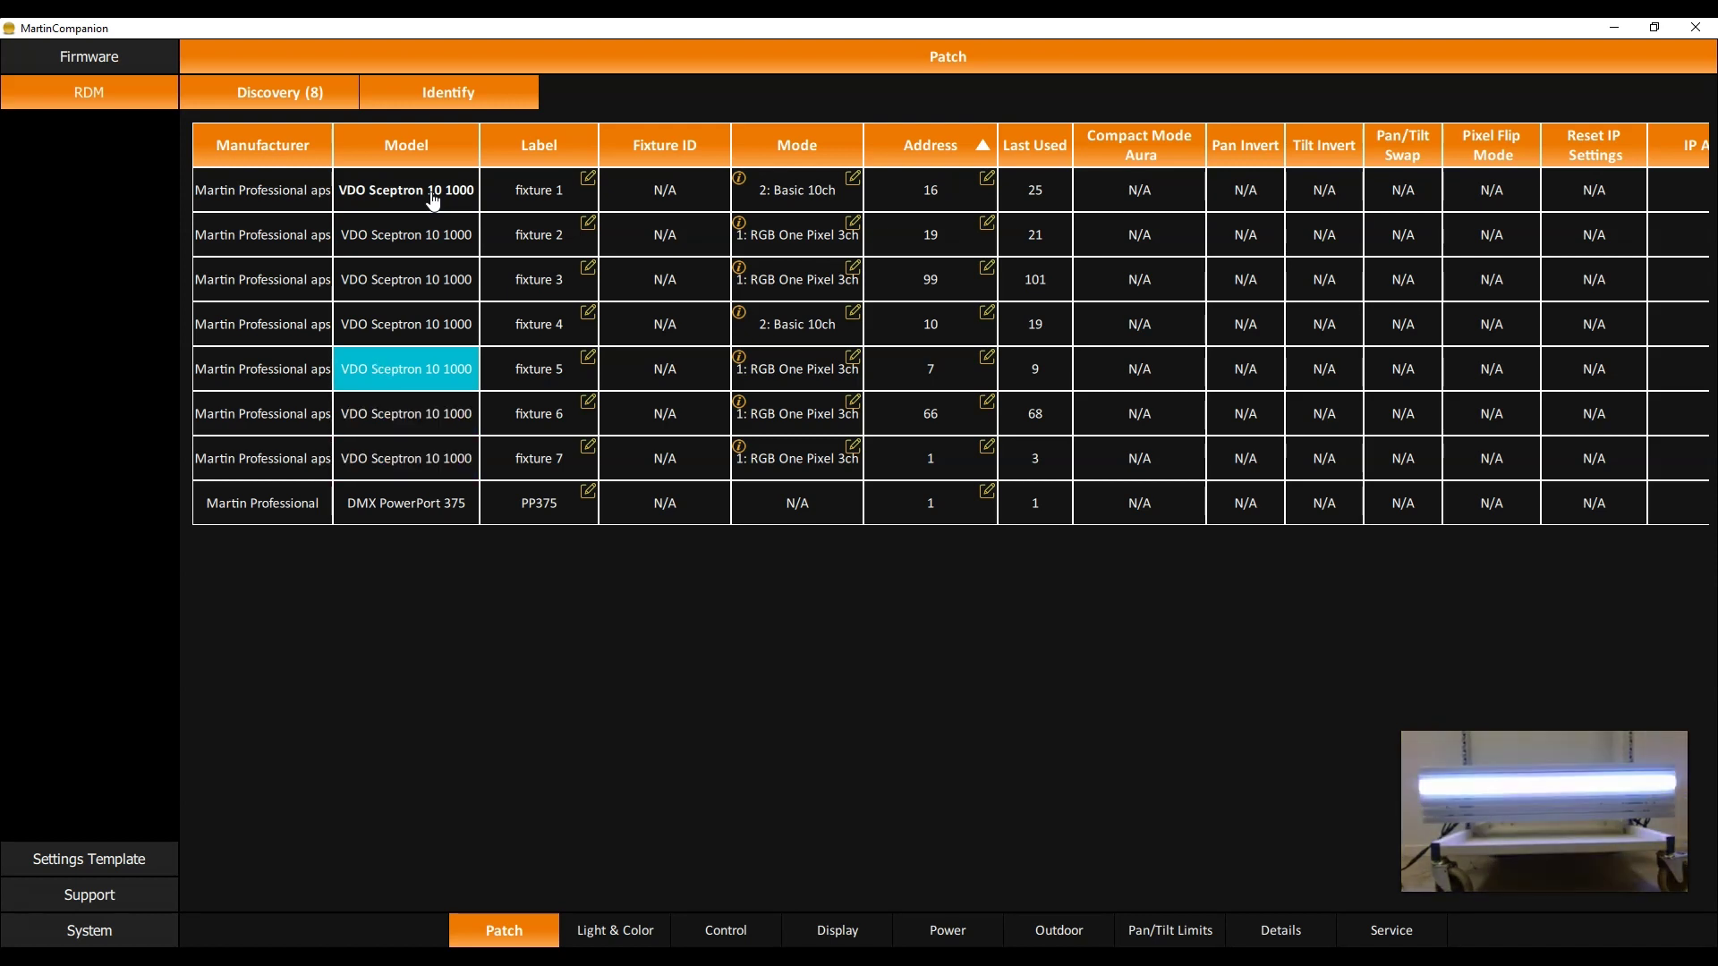
pyautogui.click(449, 93)
# Set the mode of all seven VDO Sceptron fixtures to 2: Basic in a single edit
pyautogui.click(787, 184)
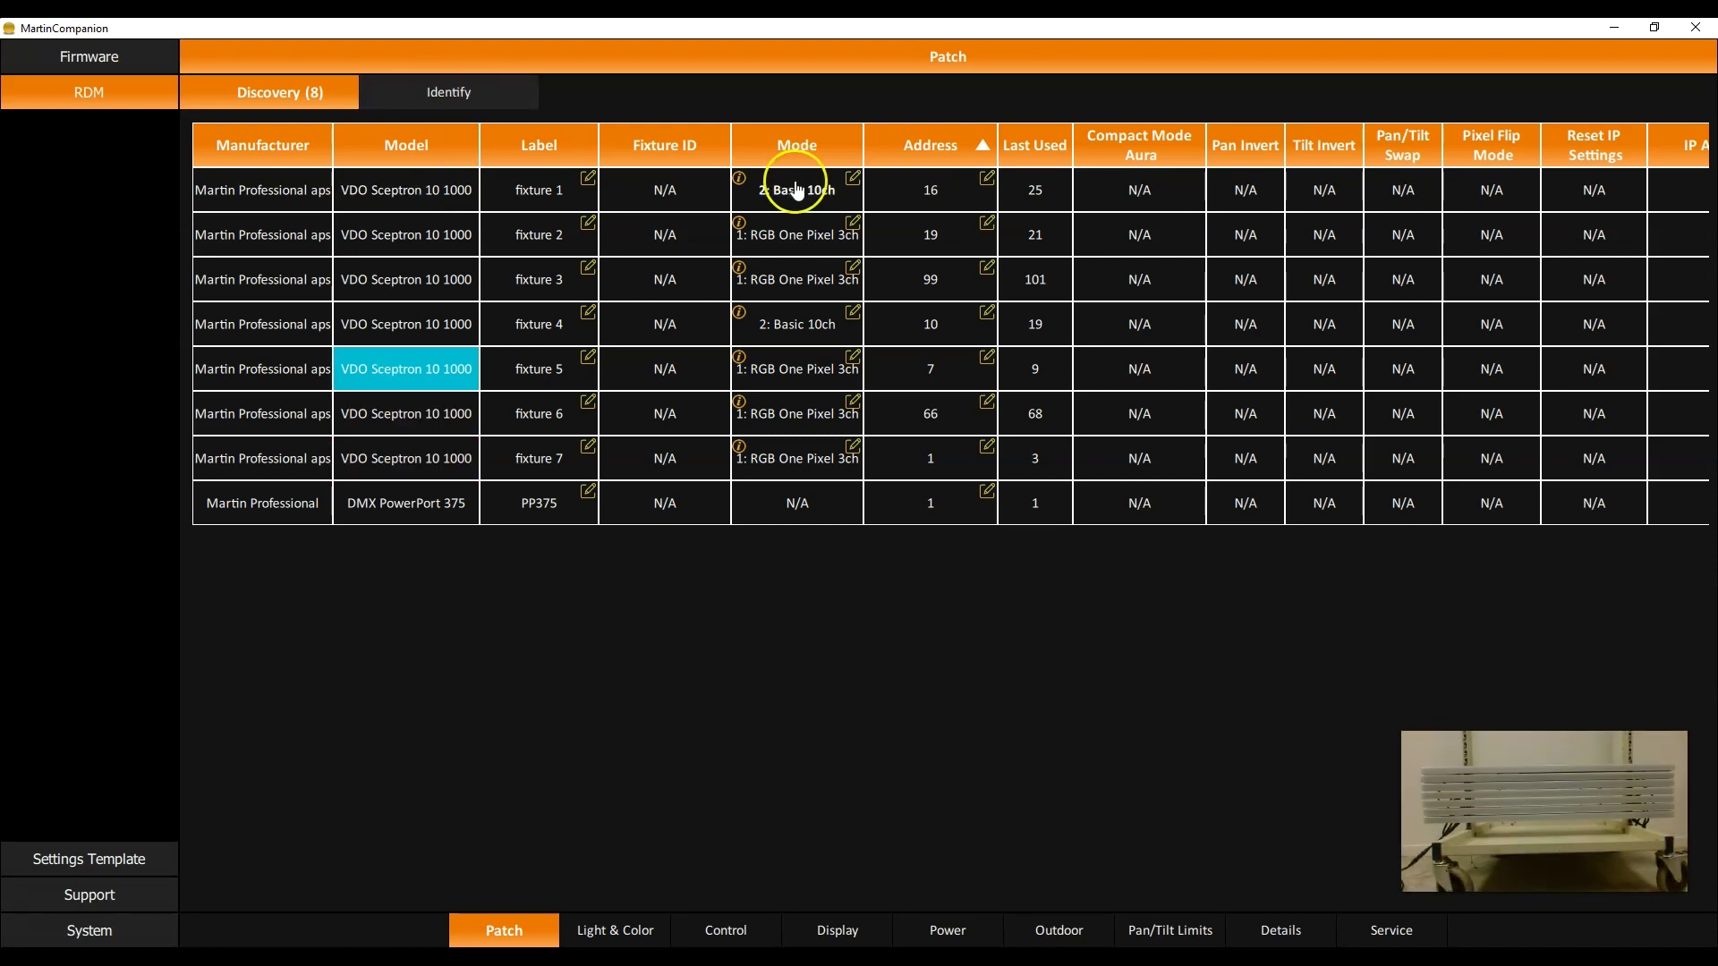
pyautogui.keyDown('shift'); pyautogui.click(806, 454); pyautogui.keyUp('shift')
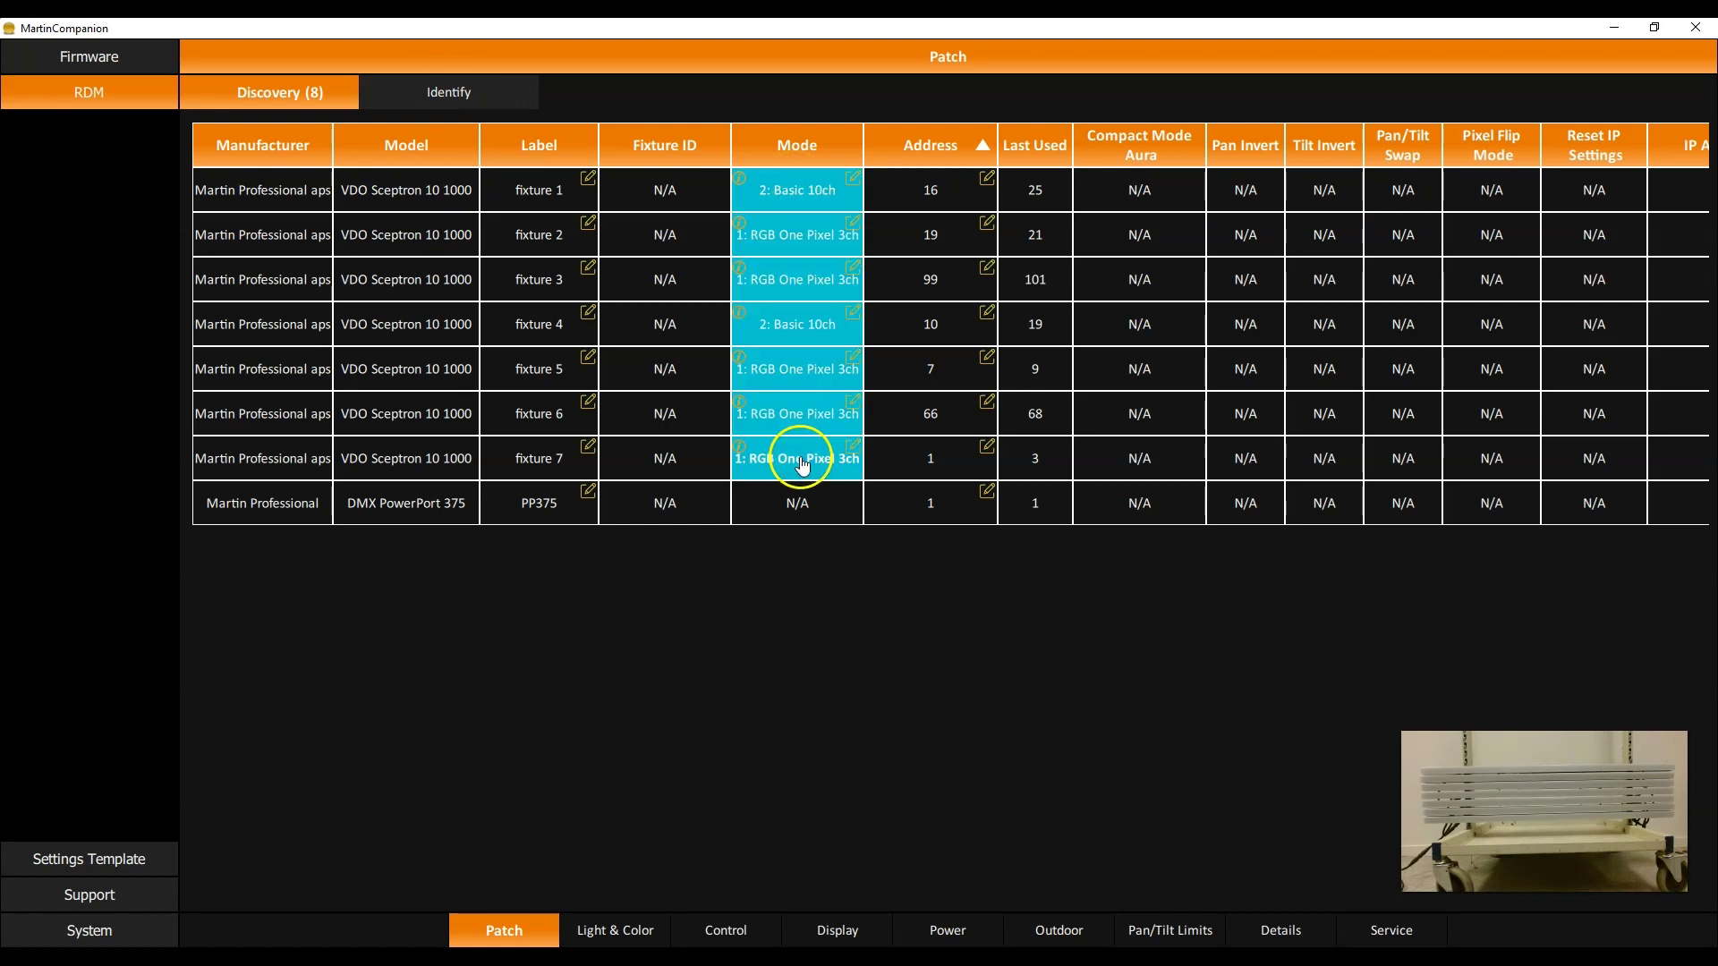
pyautogui.click(855, 454)
pyautogui.click(852, 457)
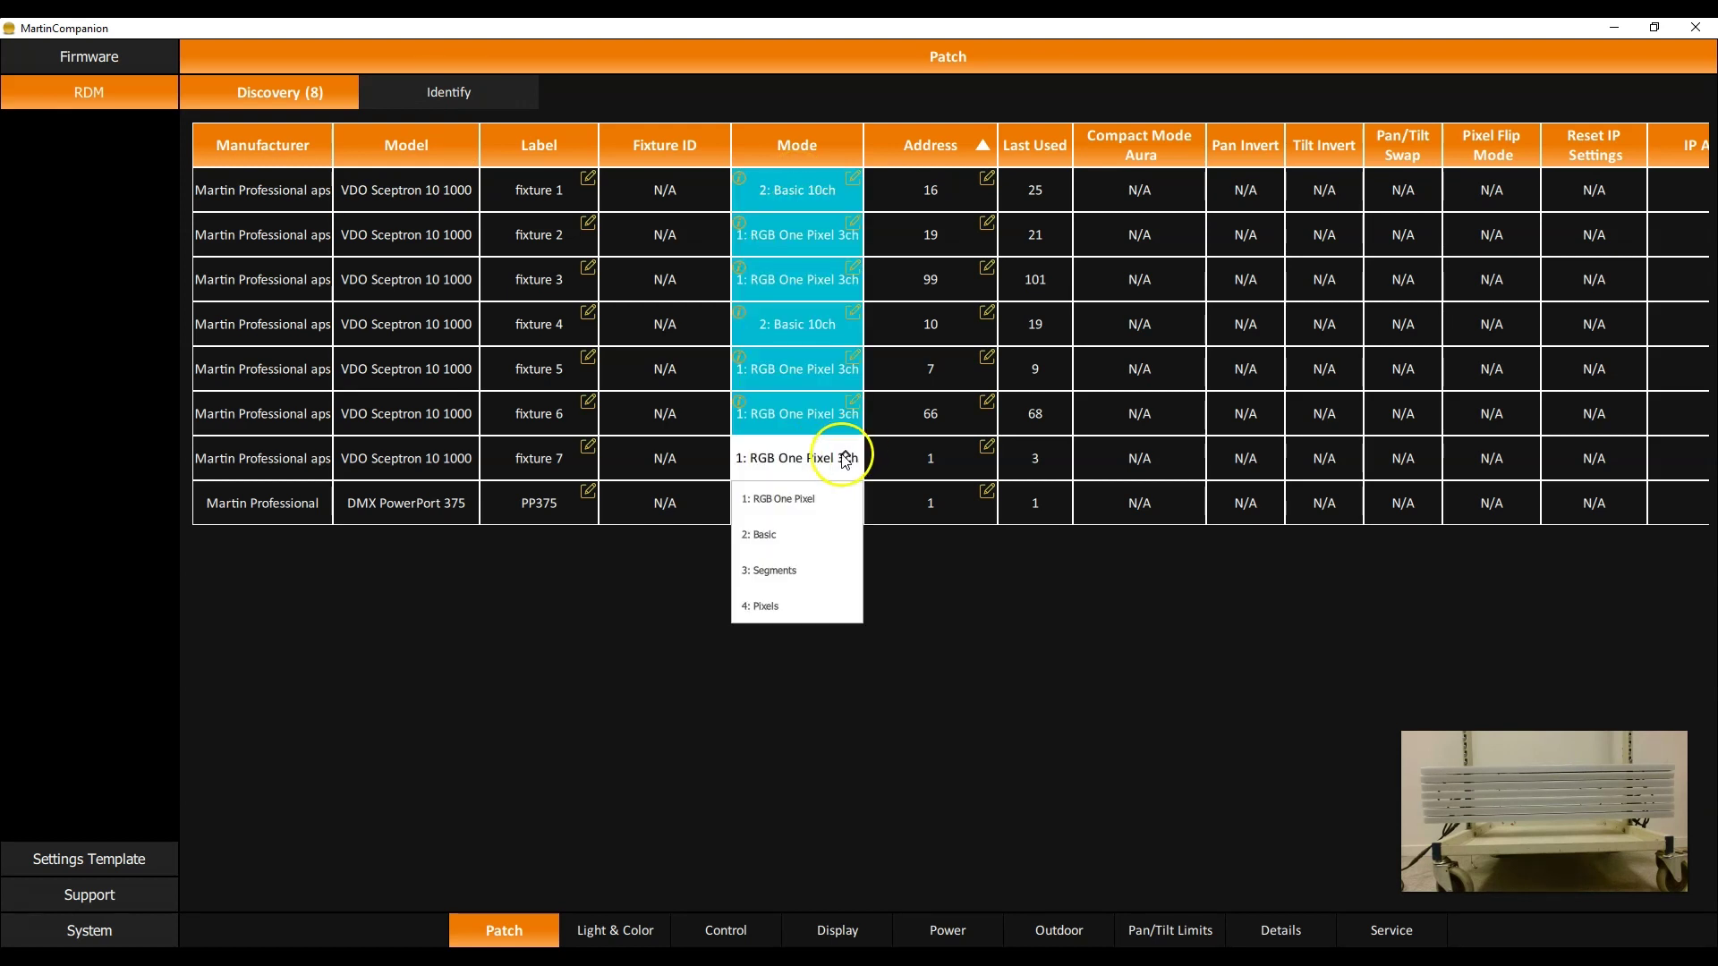
pyautogui.click(808, 530)
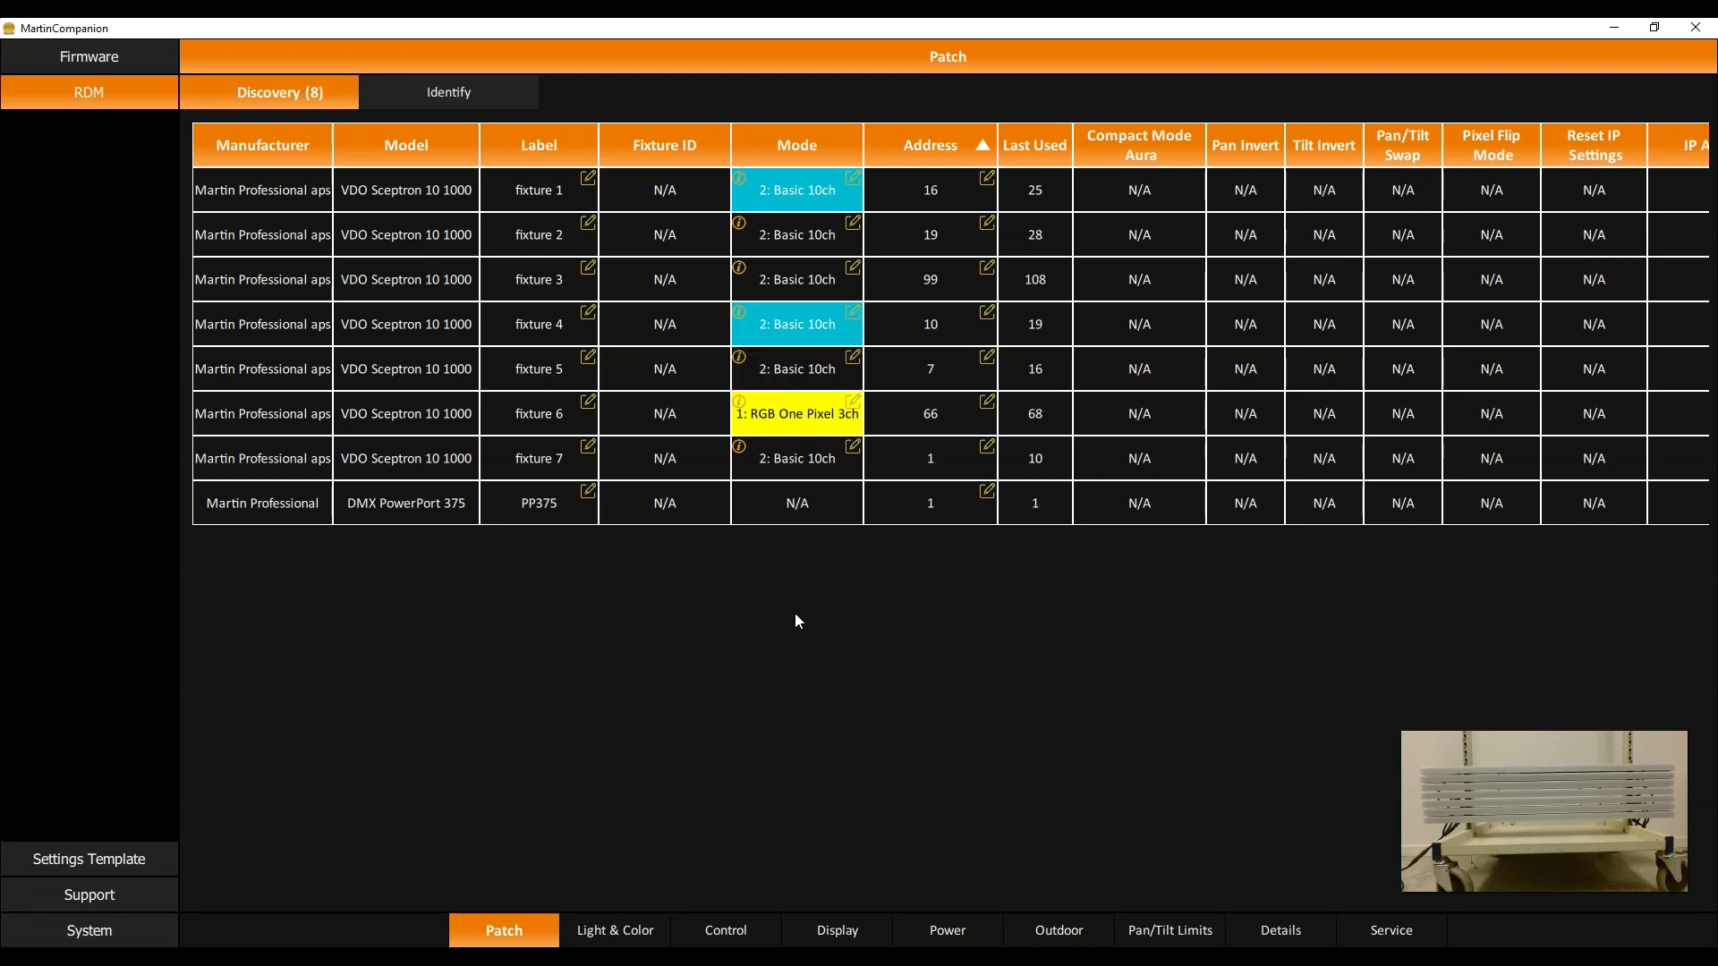
# Switch Identify on for the address cells and set the address of fixture 6 to 11
pyautogui.click(959, 199)
pyautogui.click(467, 90)
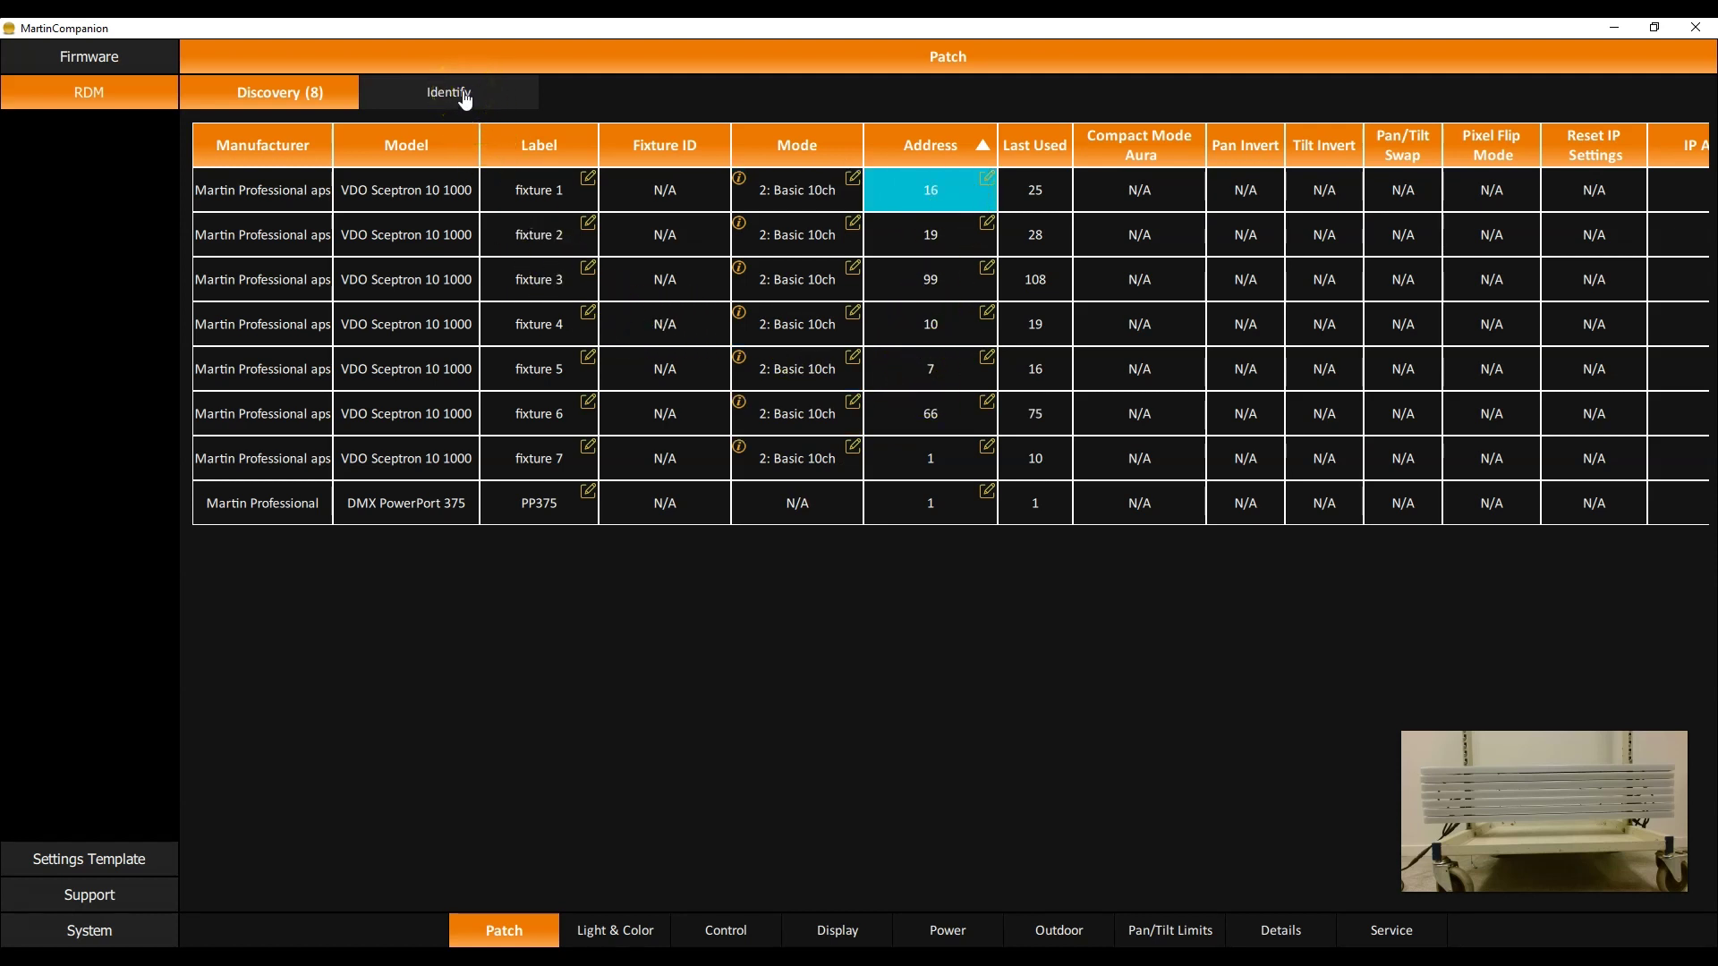
pyautogui.click(737, 503)
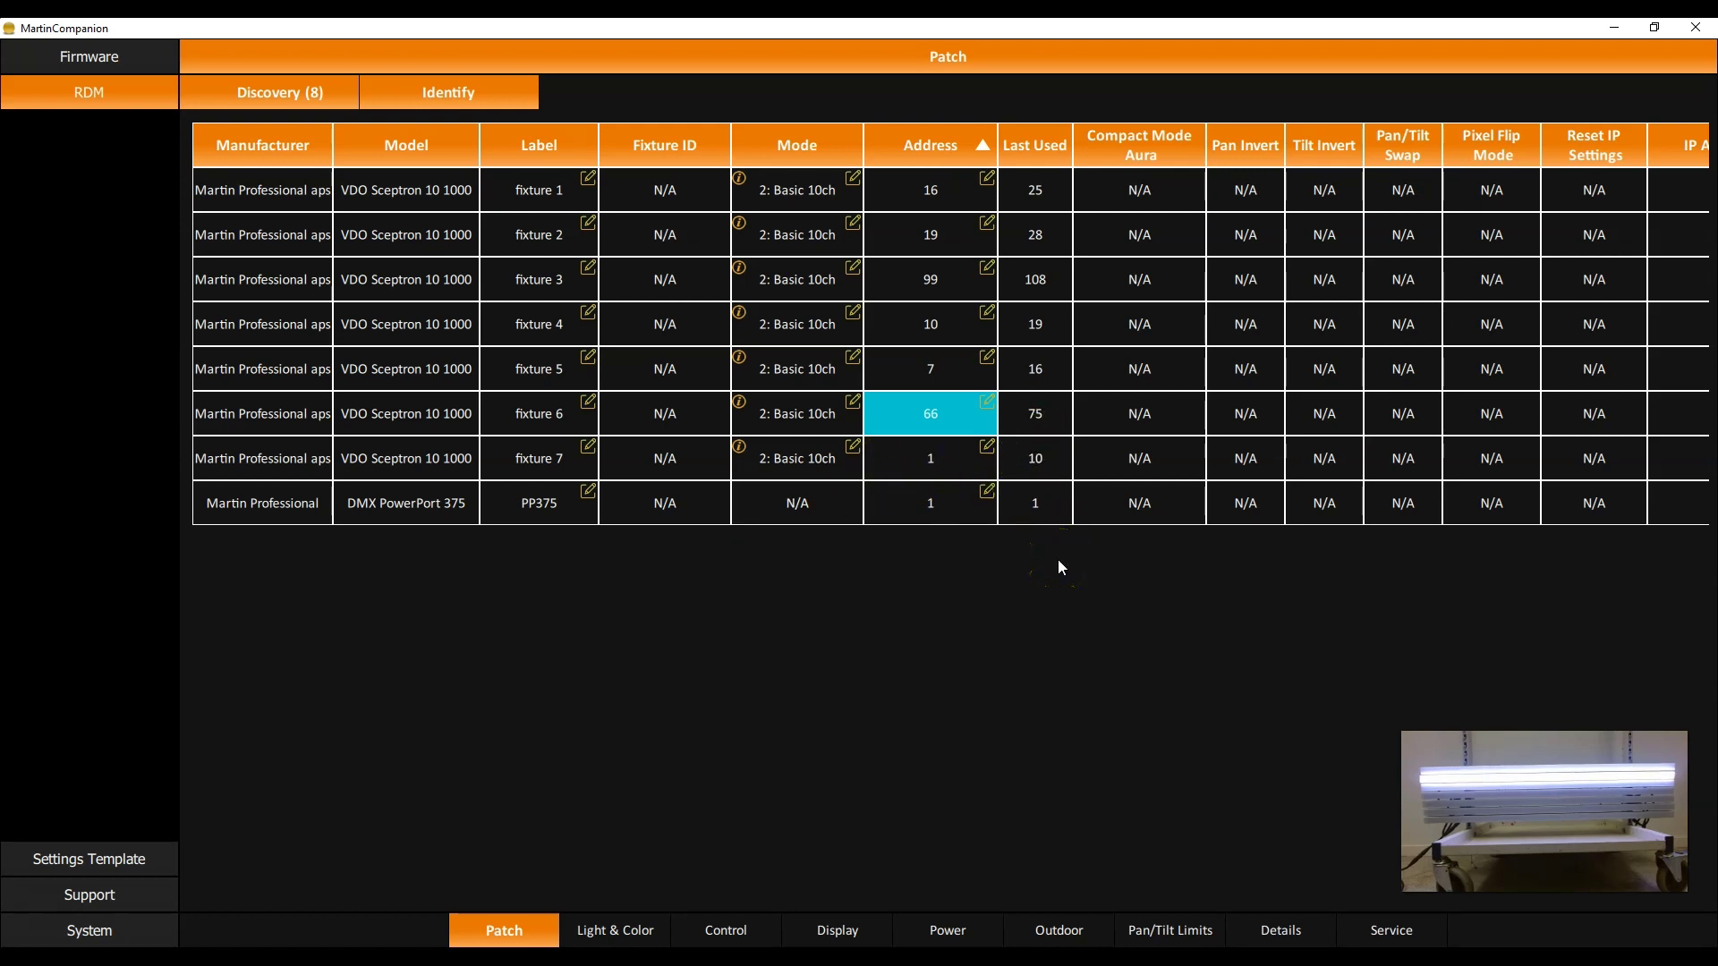
pyautogui.press('F2')
pyautogui.write('11')
pyautogui.press('Escape')
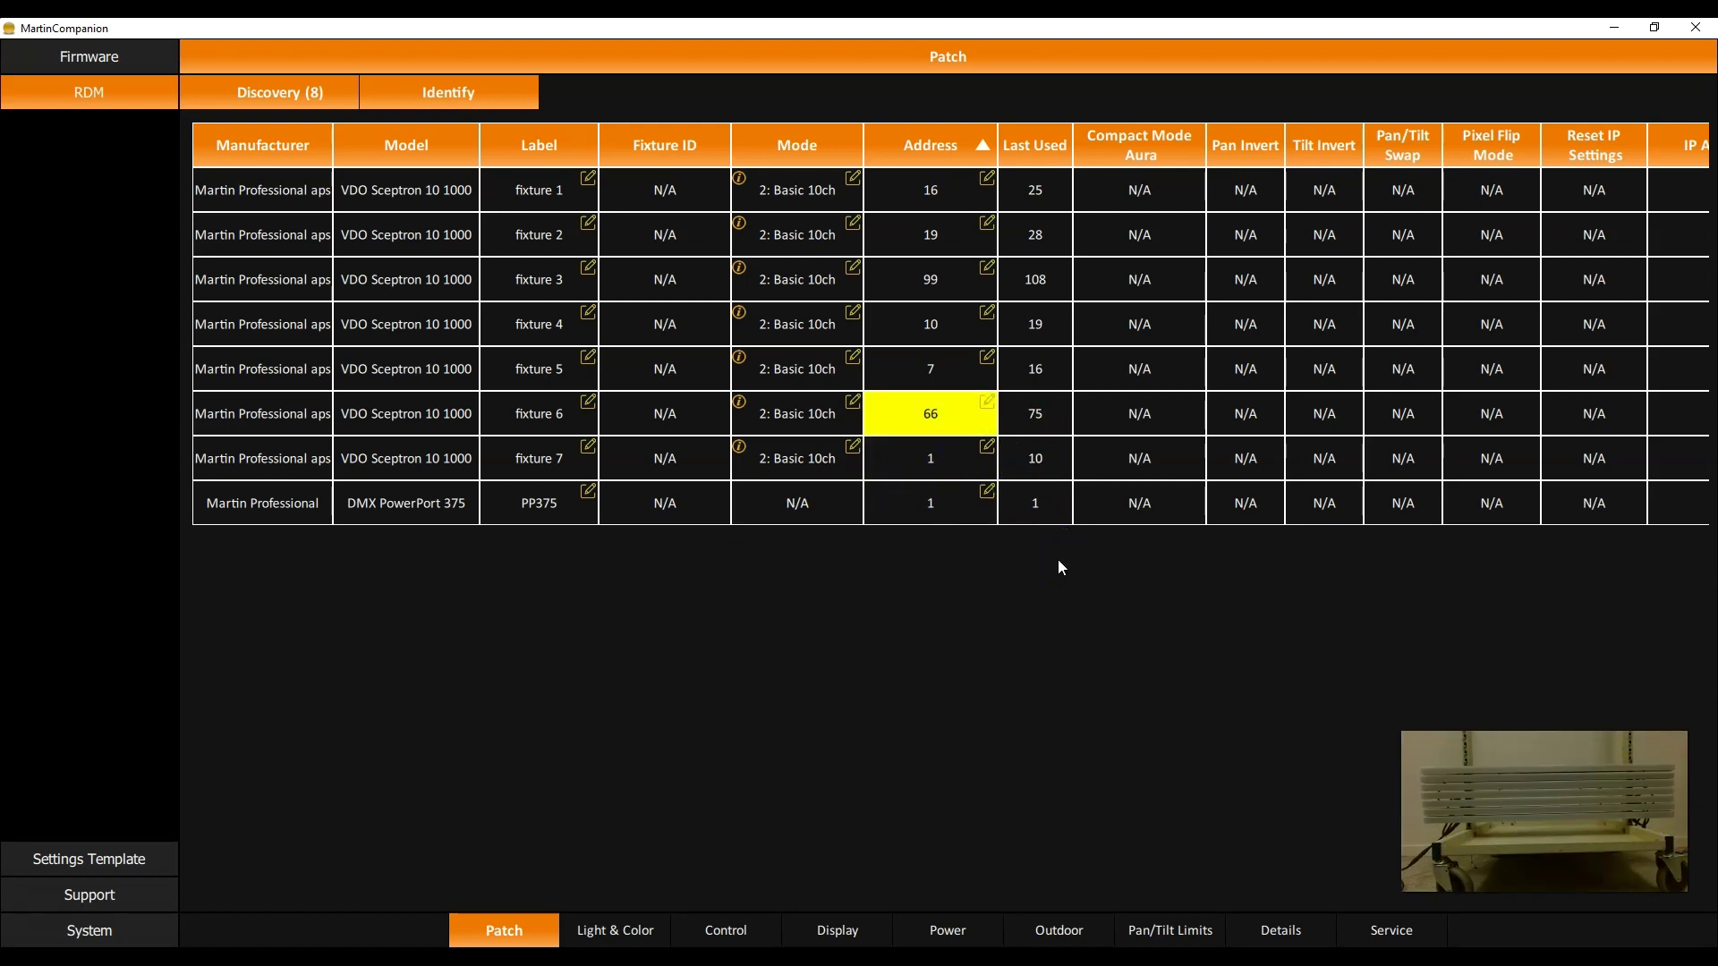
# Set the address of fixture 5 to 21 and of fixture 4 to 31
pyautogui.press('Up')
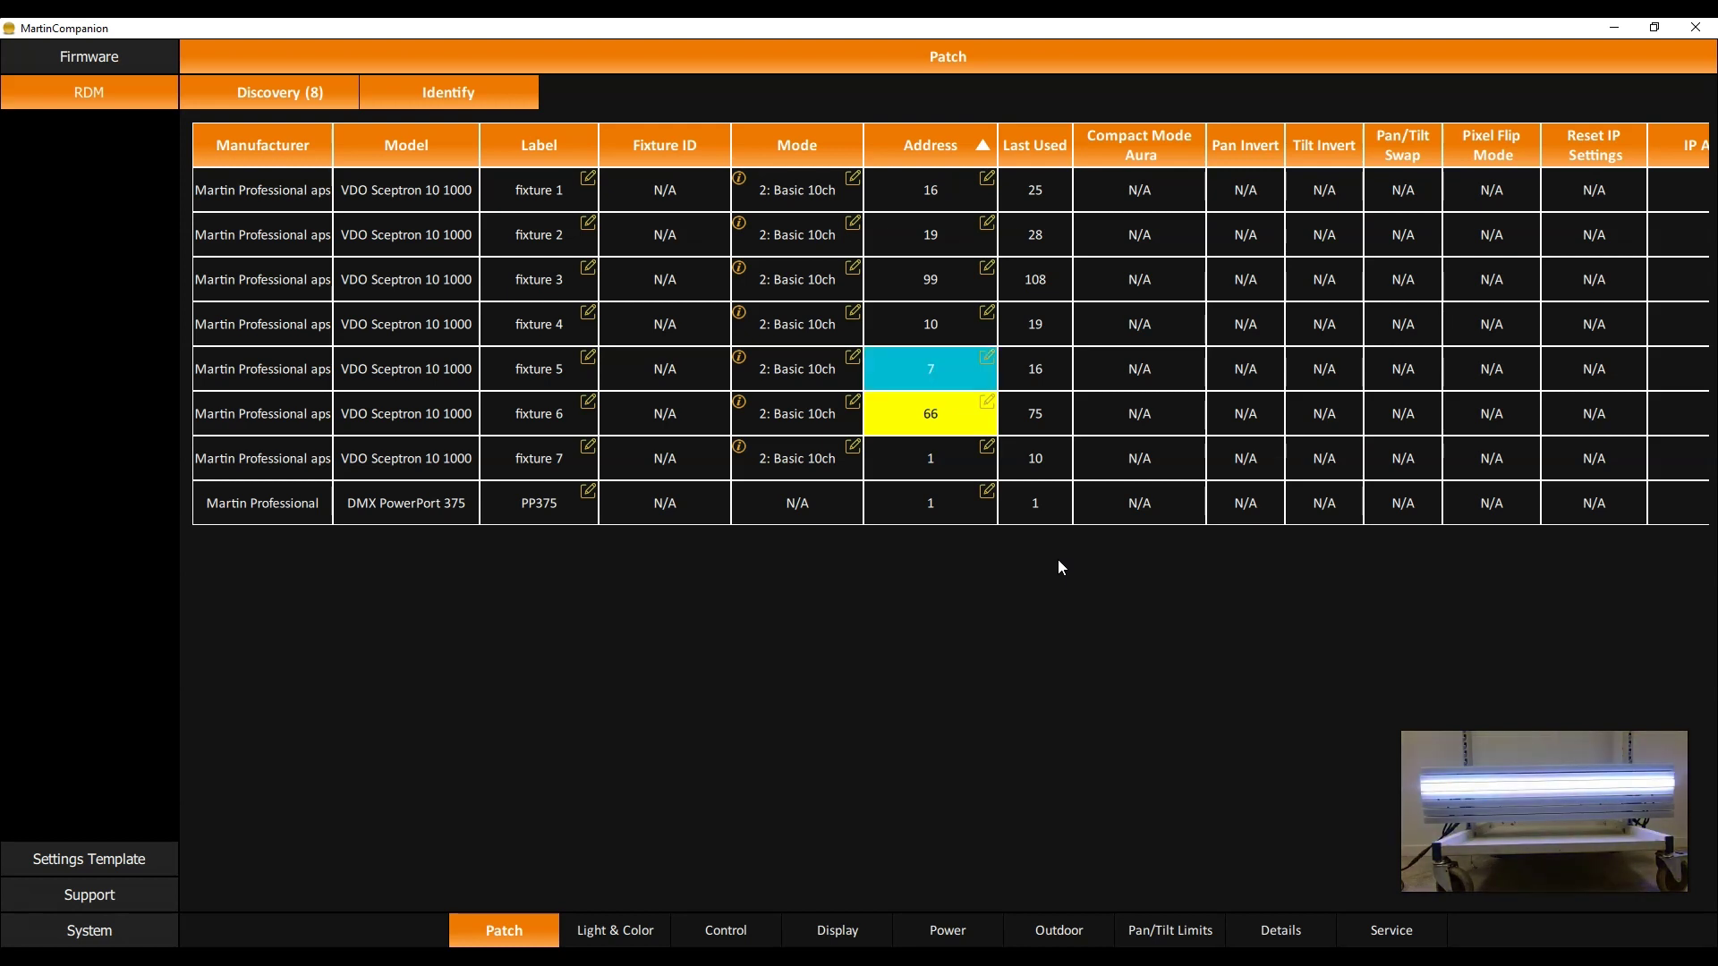
pyautogui.press('F2')
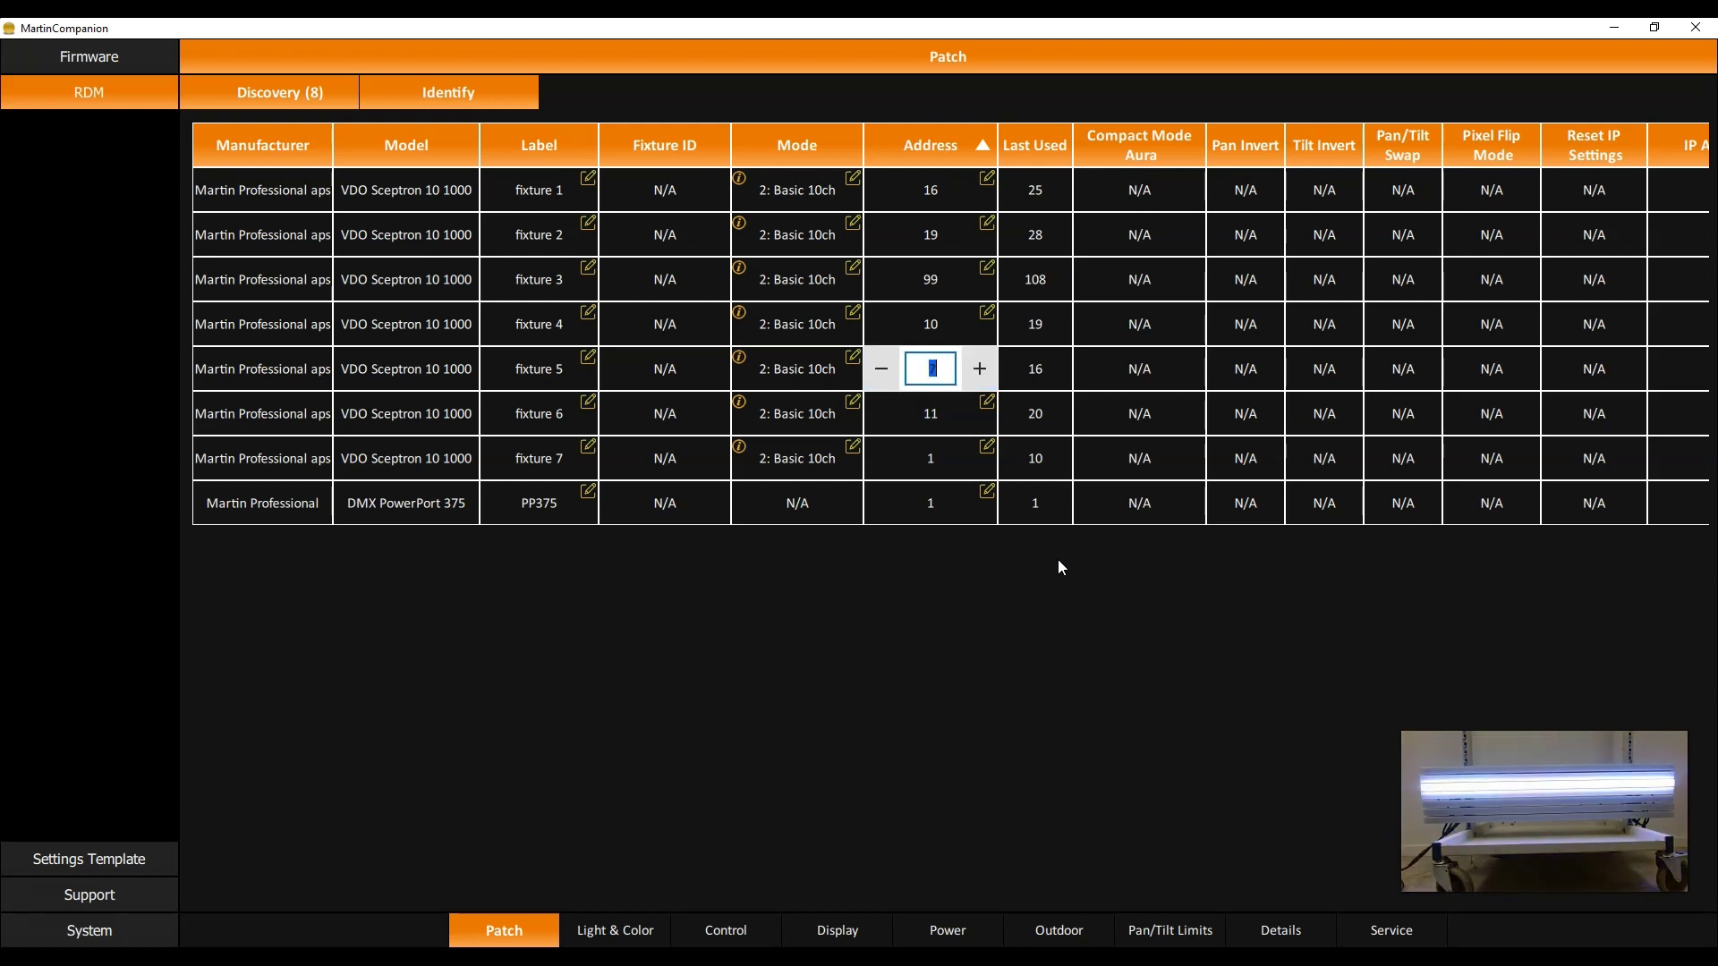
pyautogui.write('21')
pyautogui.press('Escape')
pyautogui.press('Up')
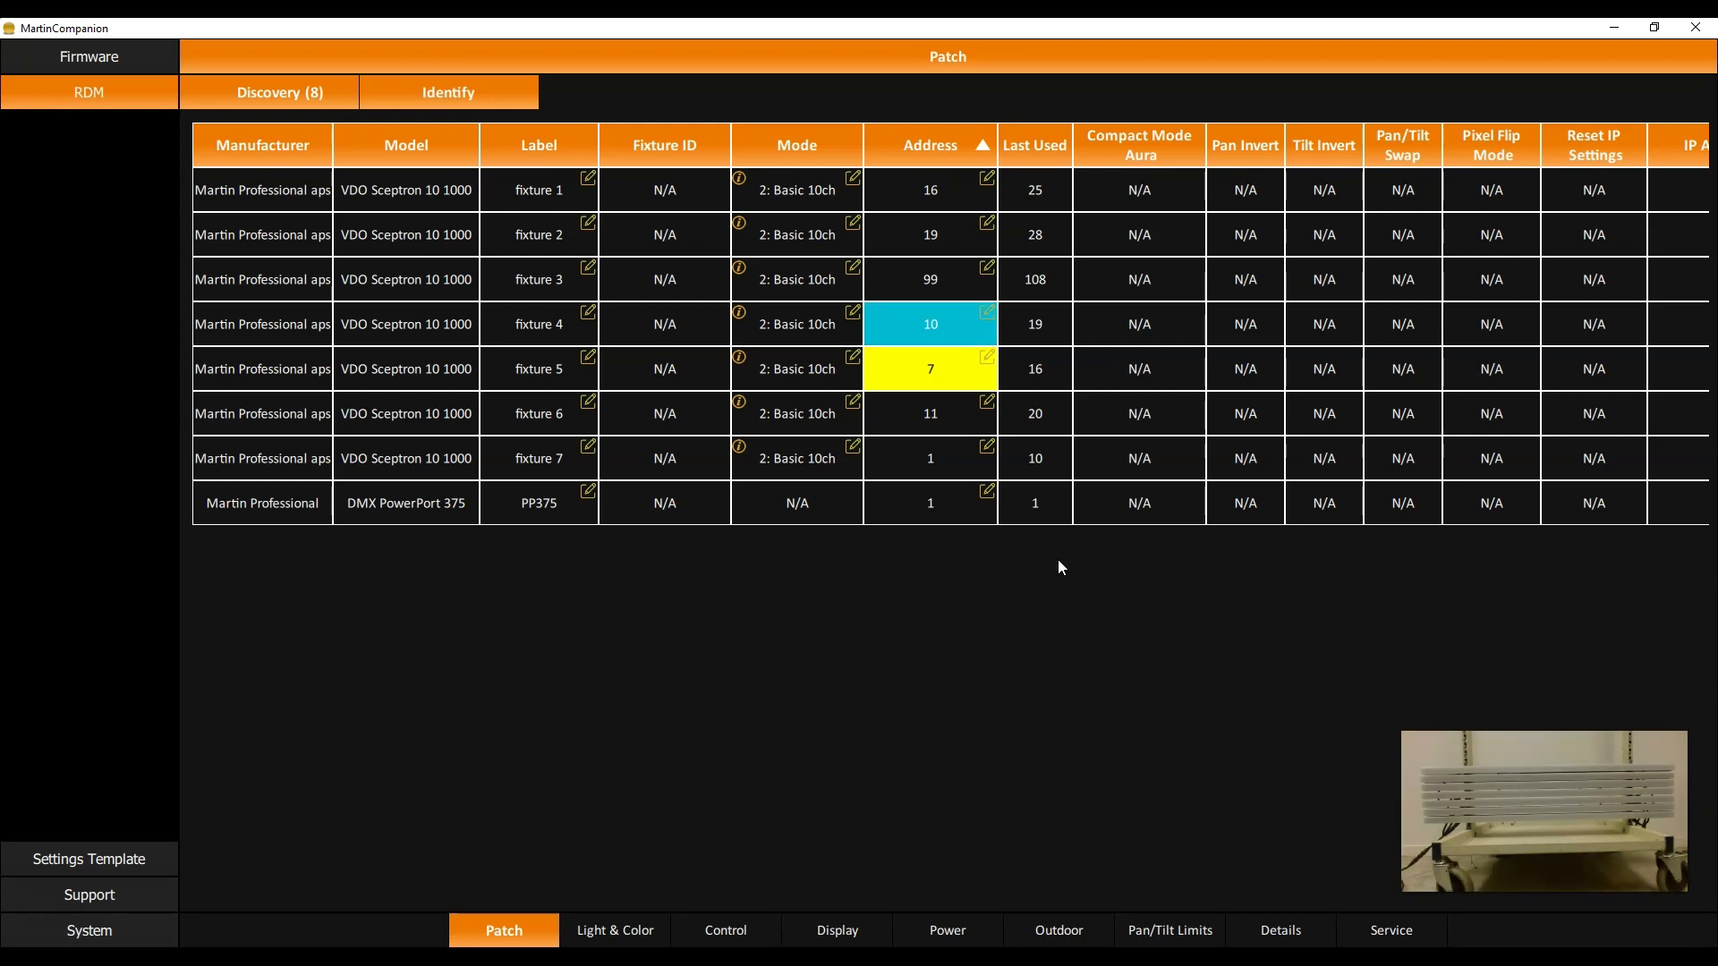
pyautogui.press('F2')
pyautogui.write('41')
pyautogui.press('Escape')
# Set the address of fixture 3 to 41 and of fixture 2 to 51
pyautogui.press('Up')
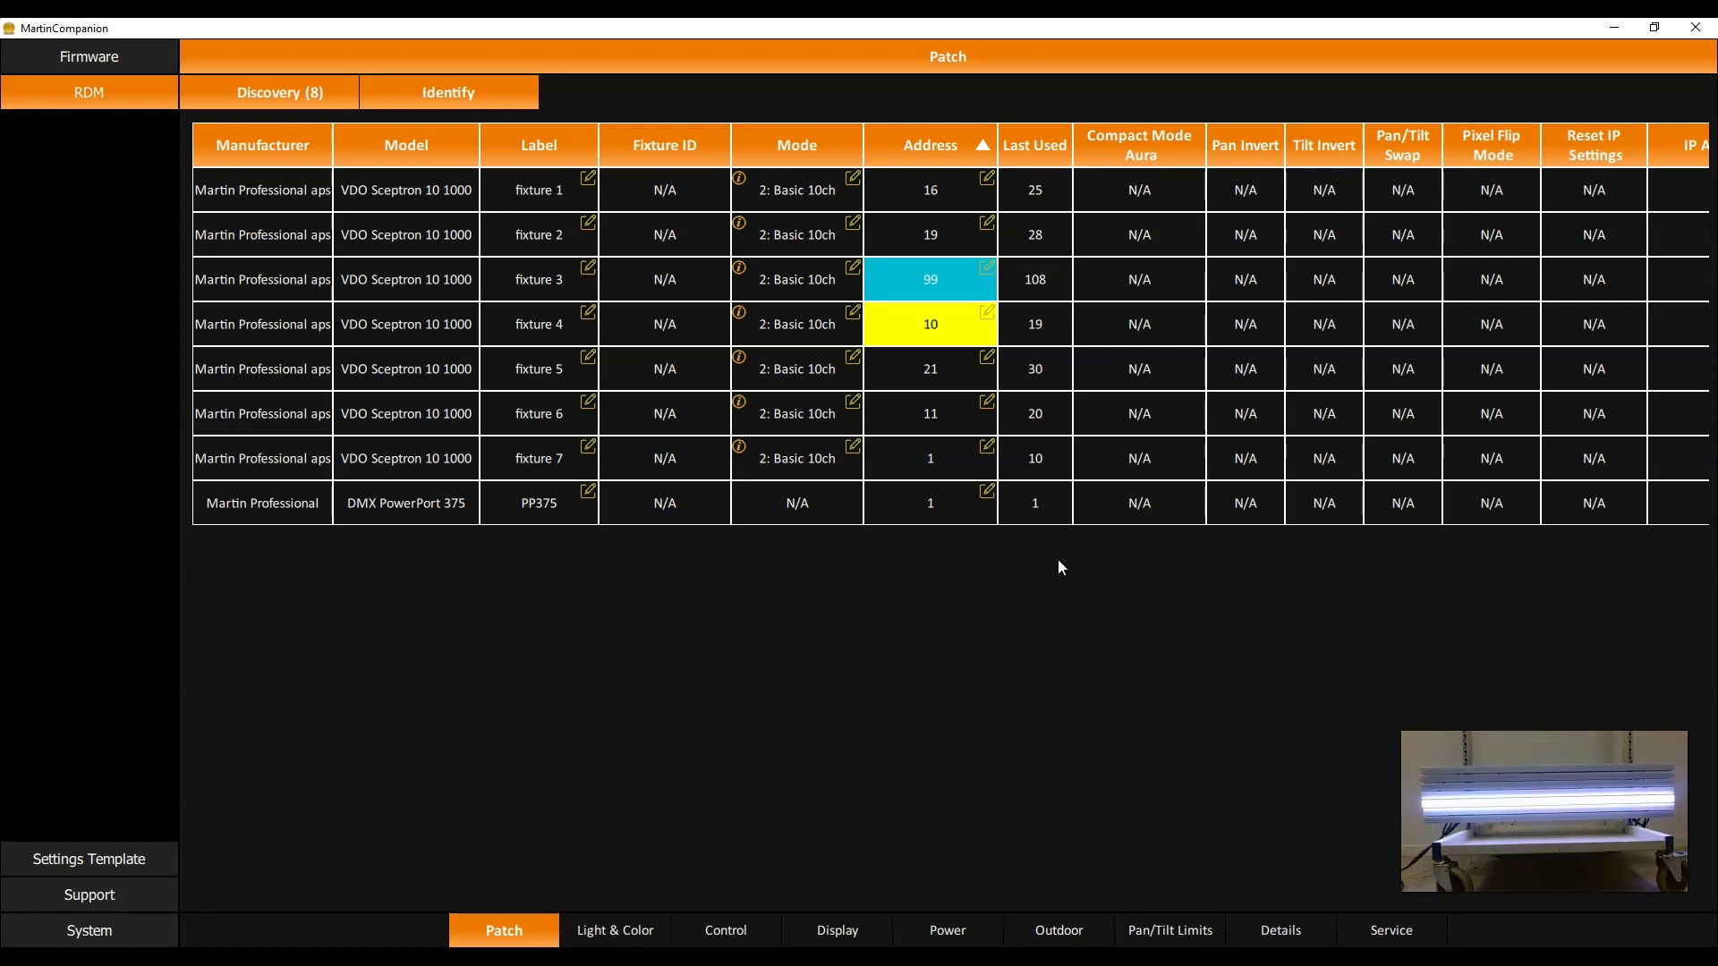
pyautogui.press('F2')
pyautogui.write('41')
pyautogui.press('Return')
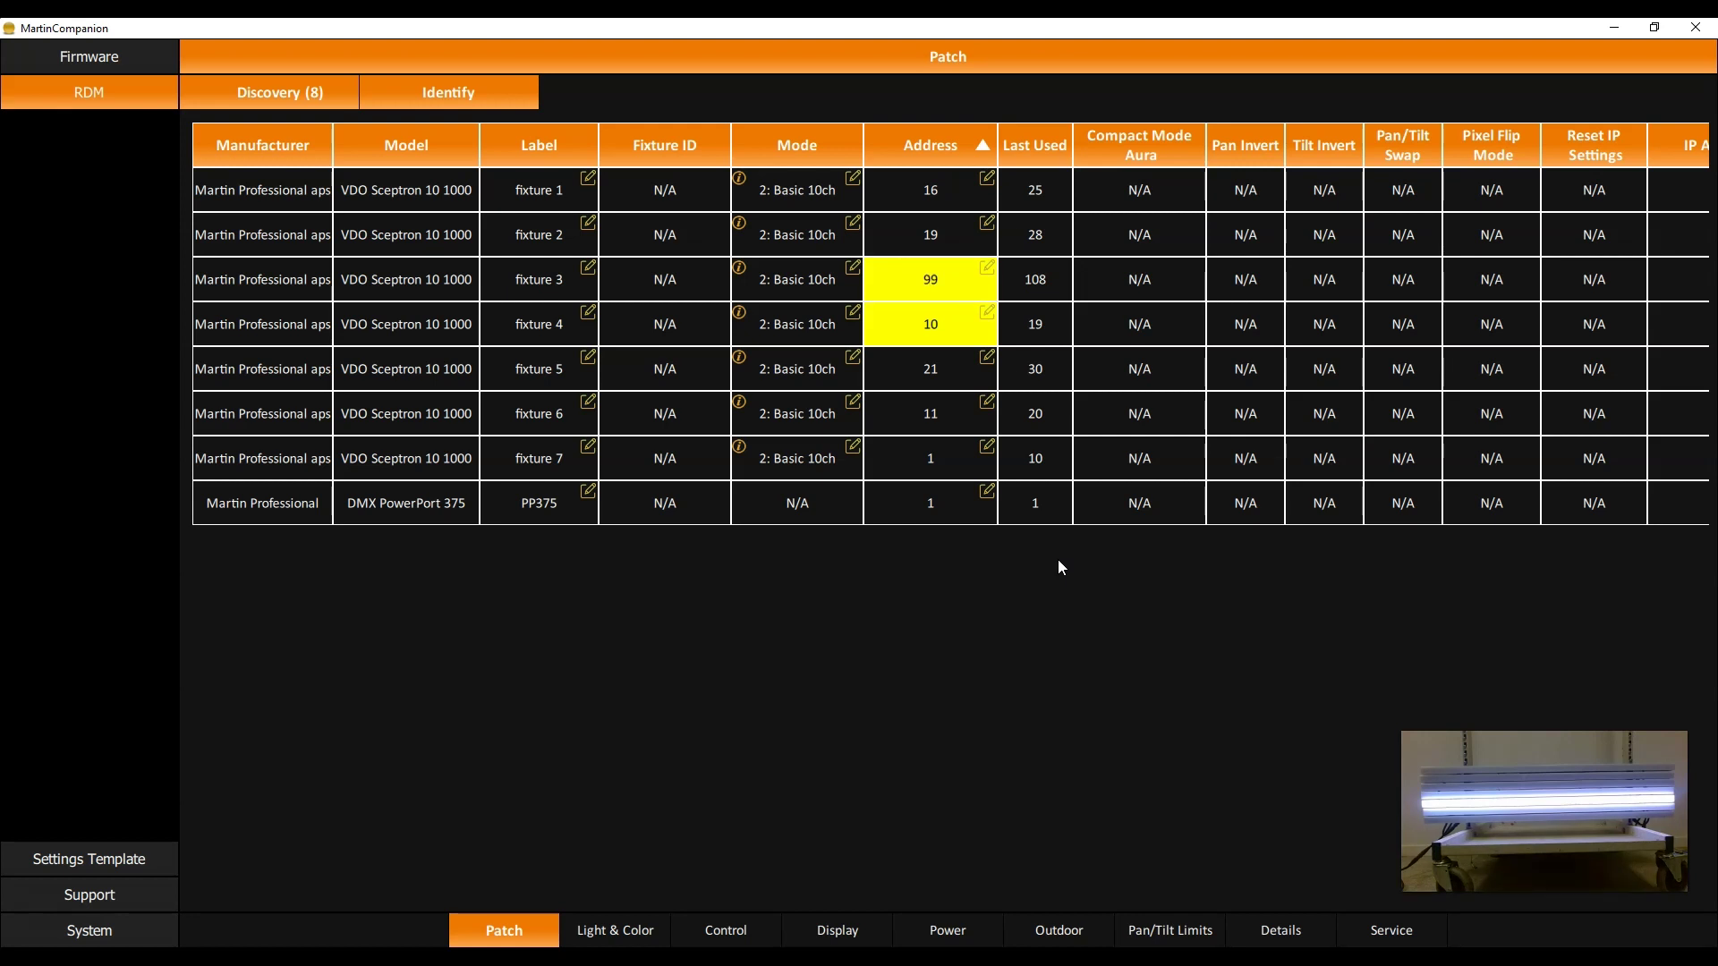
pyautogui.press('Up')
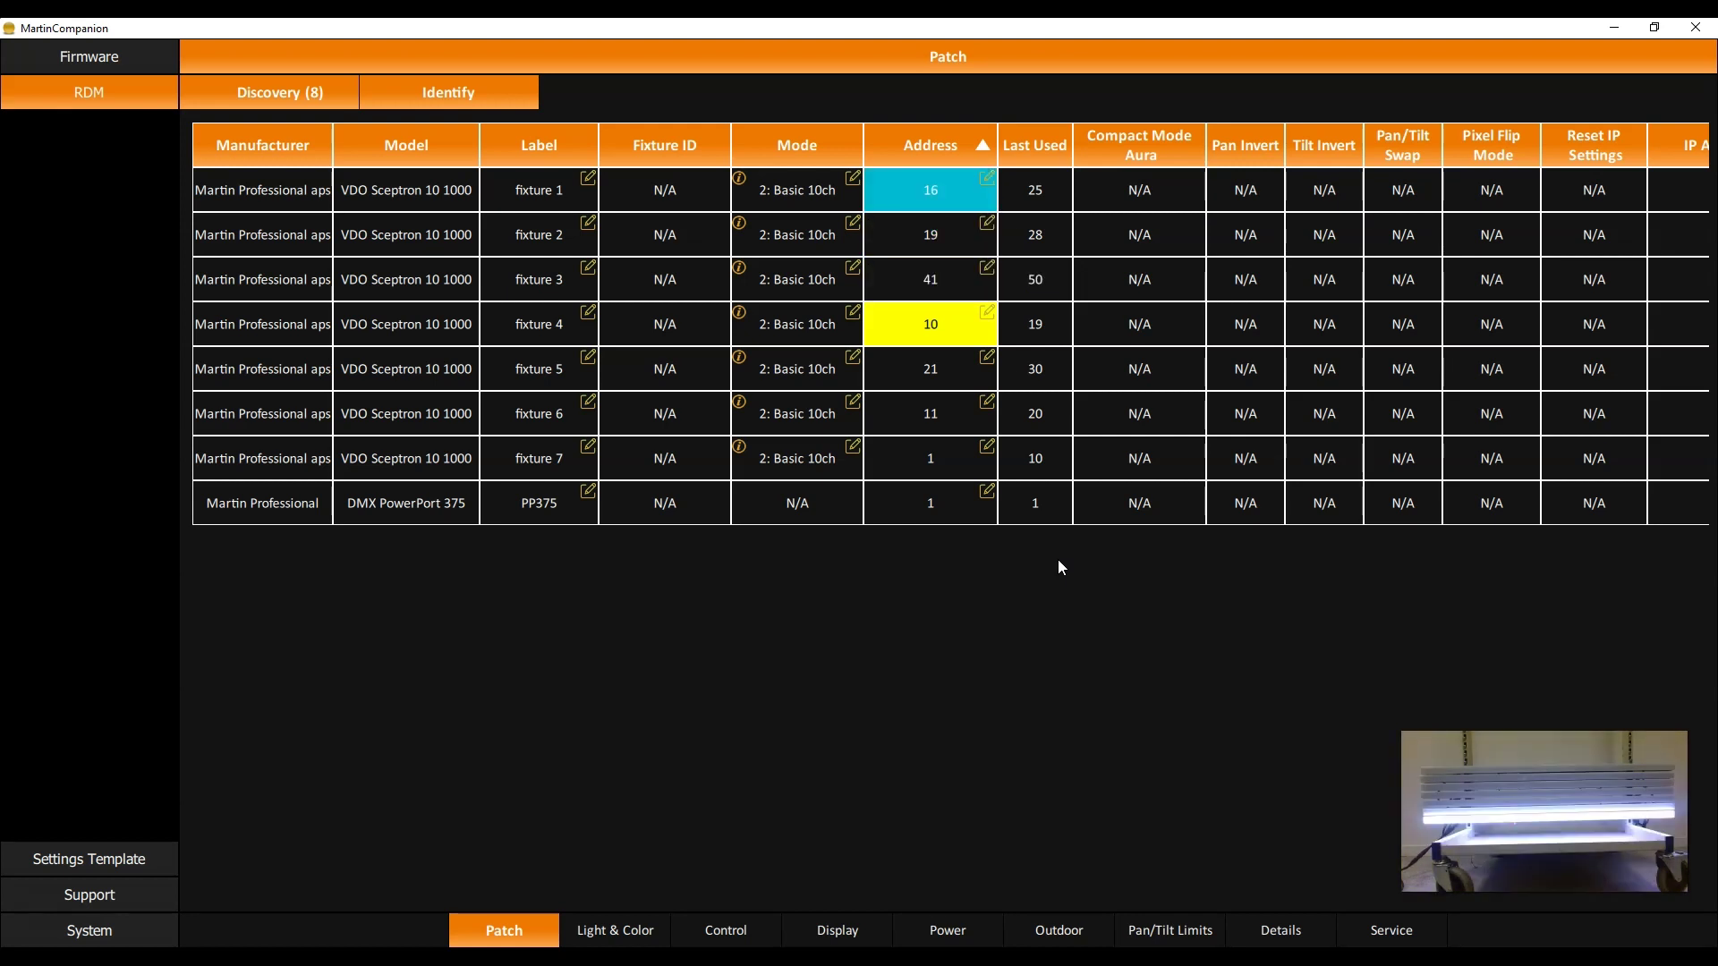
pyautogui.press('F2')
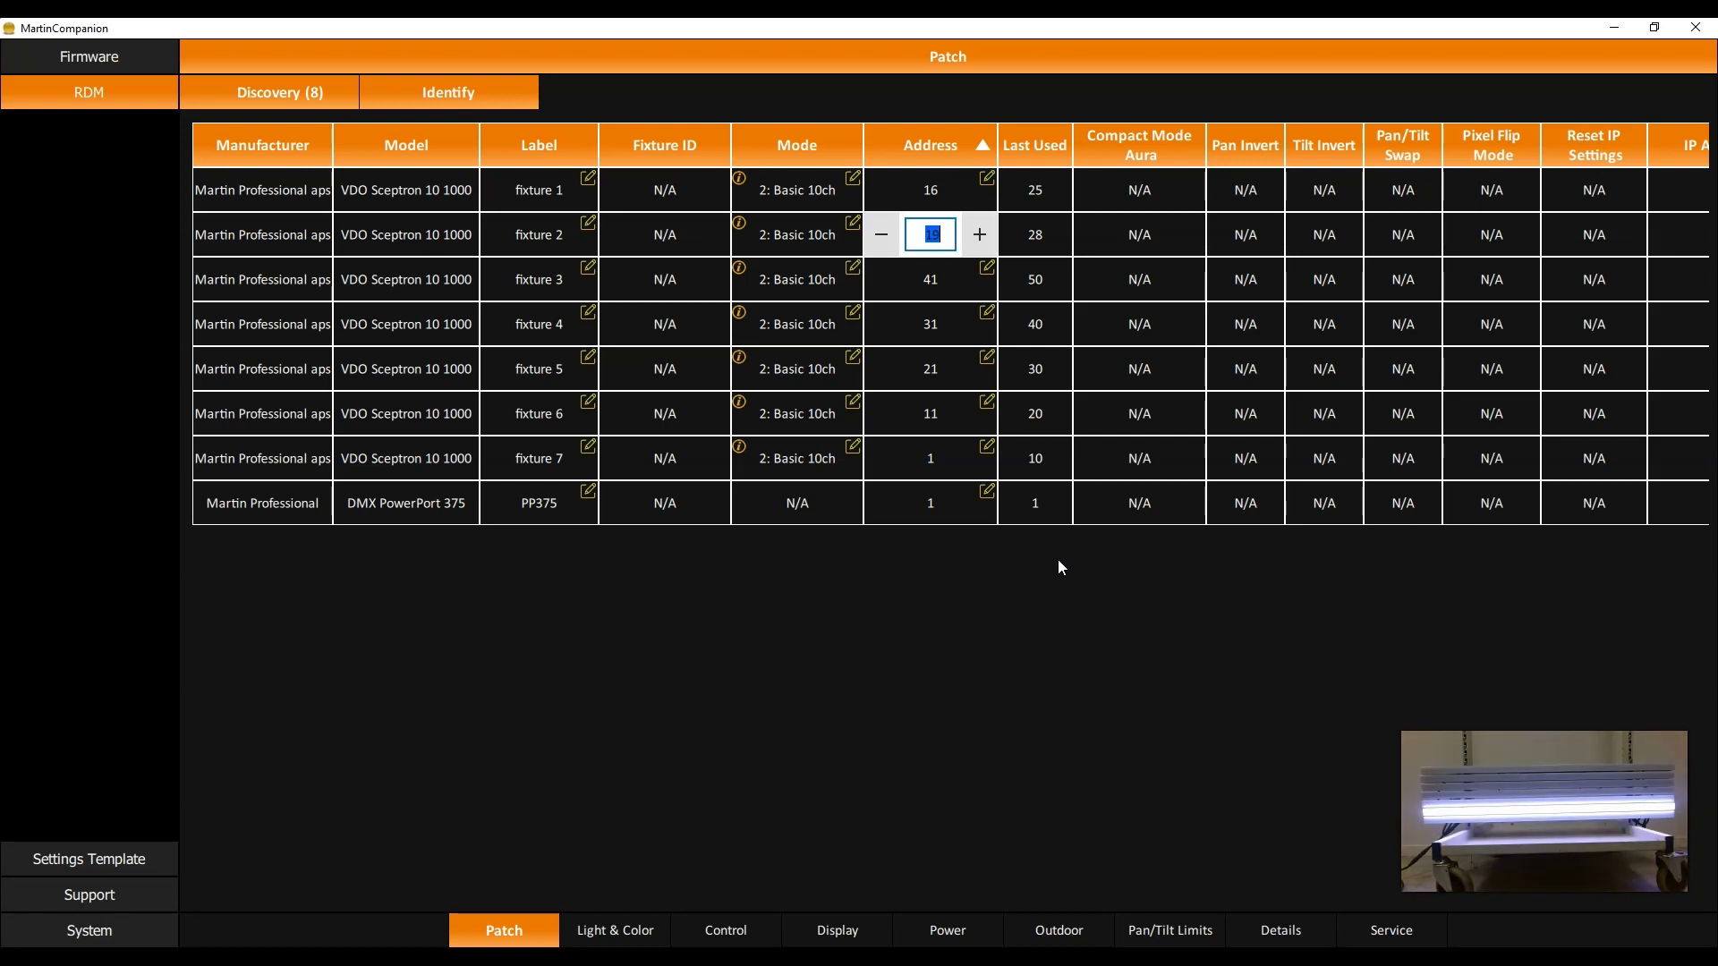
pyautogui.press('Escape')
# Set the address of fixture 1 to 61 and clear the cell selection
pyautogui.press('Up')
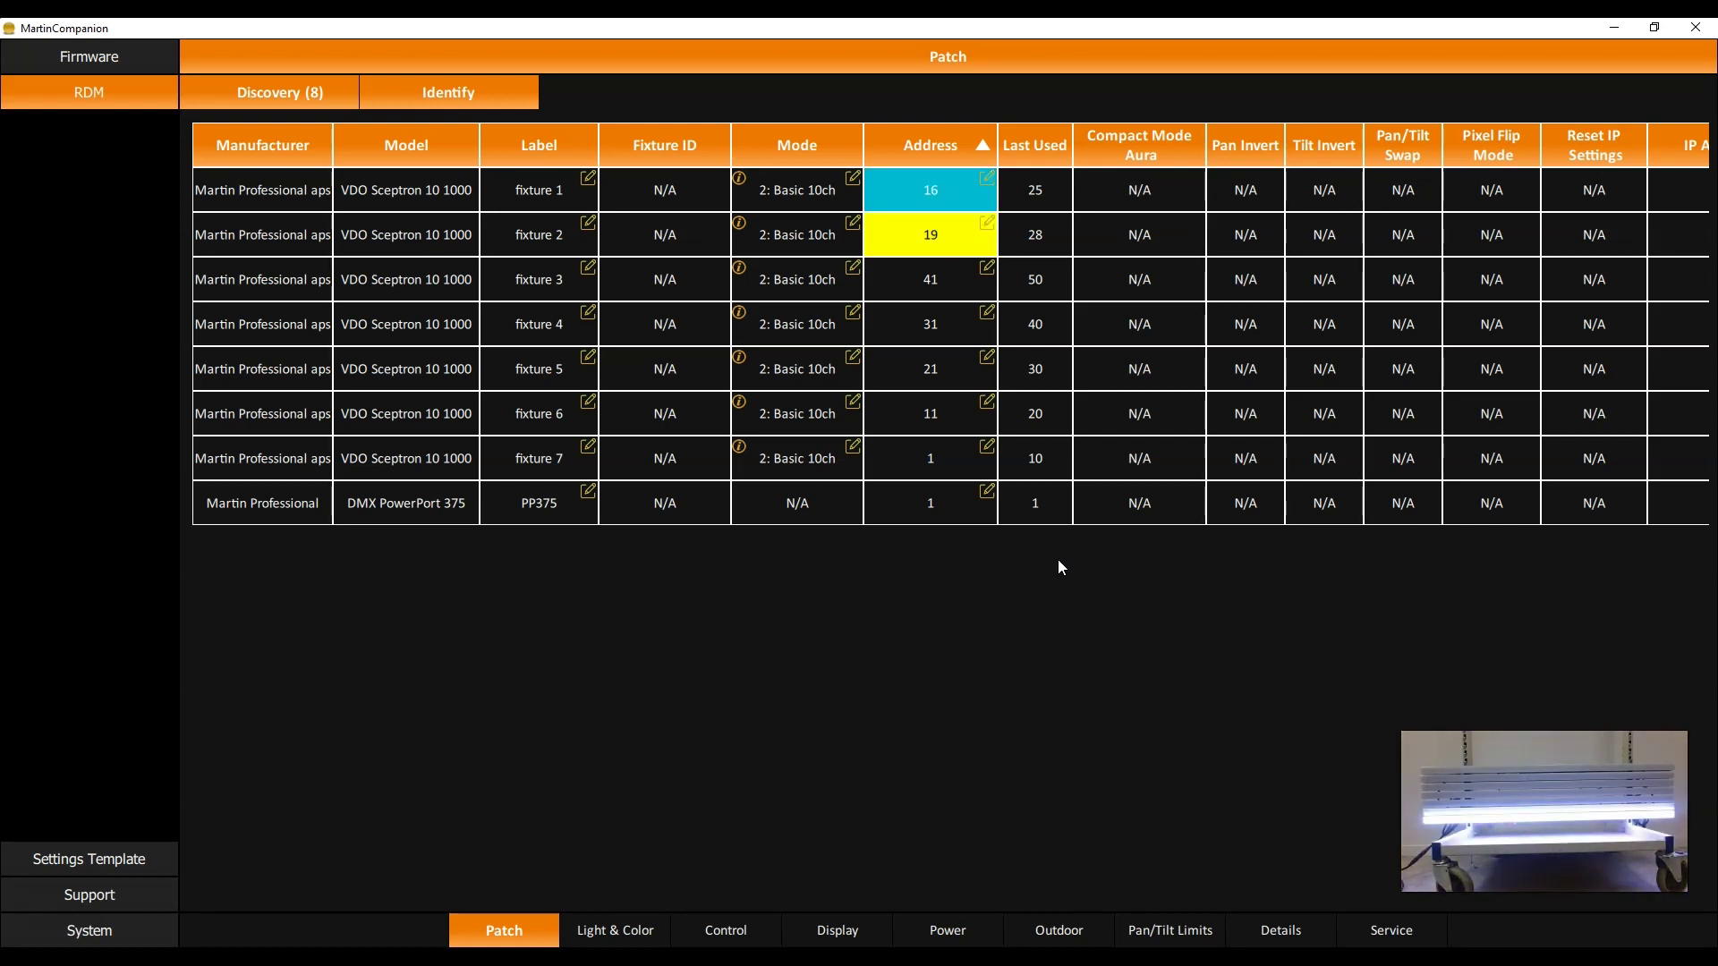
pyautogui.press('F2')
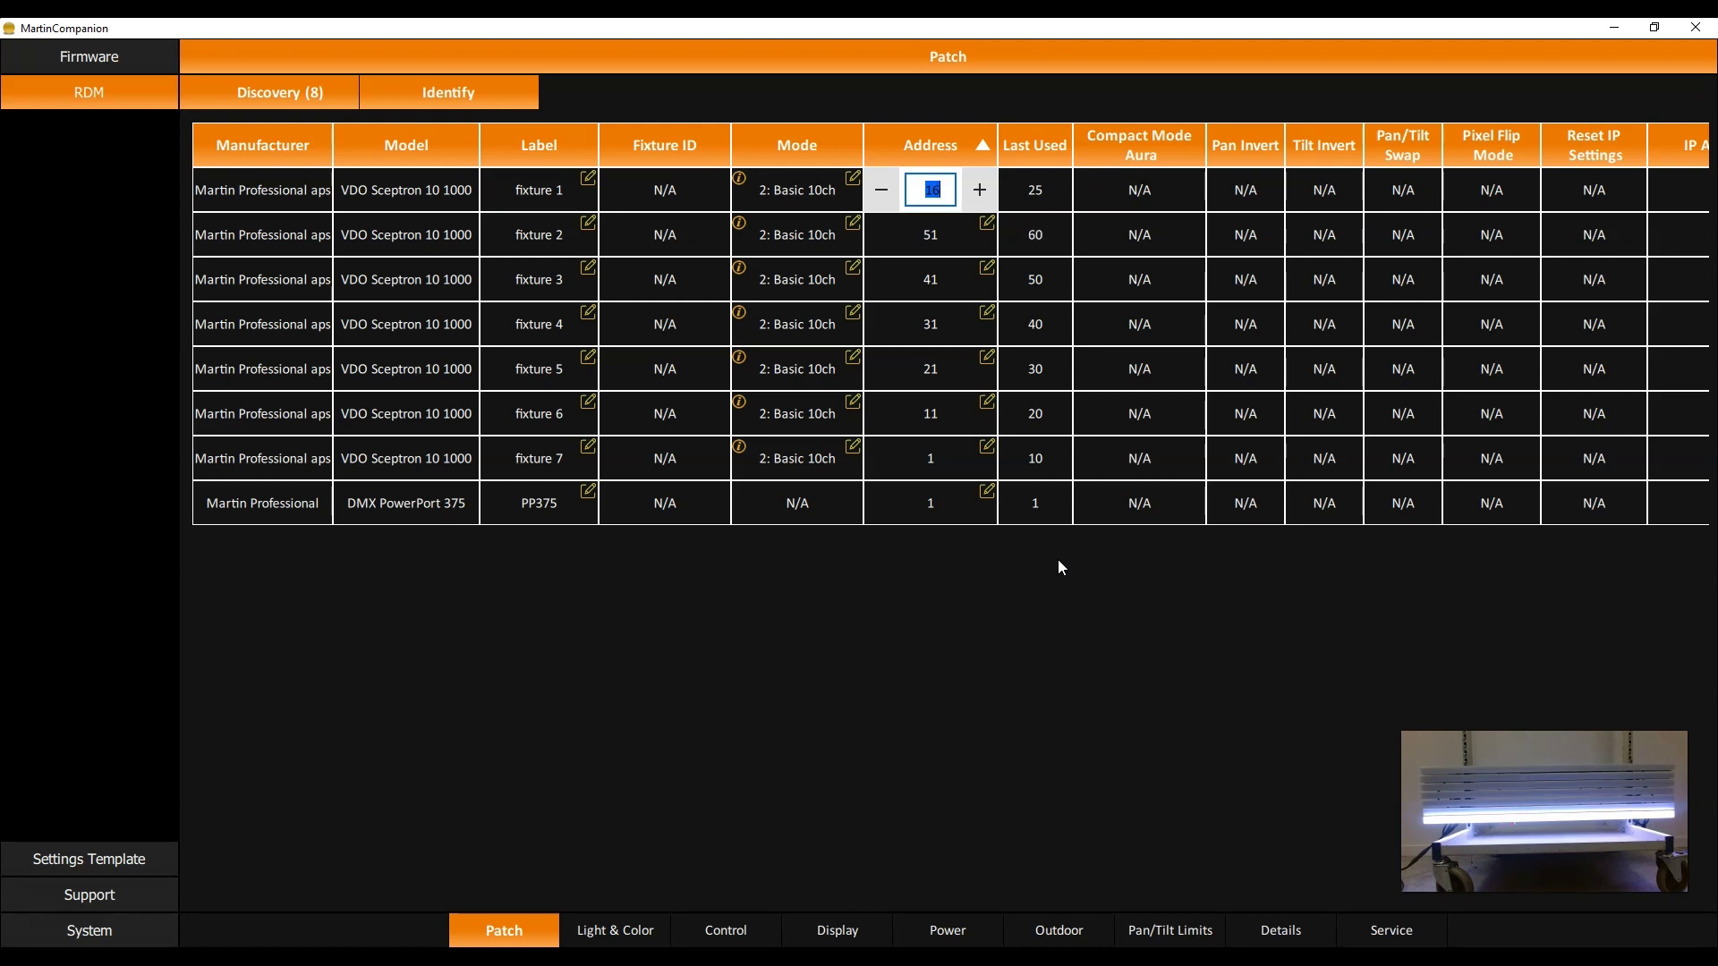
pyautogui.write('61')
pyautogui.press('Return')
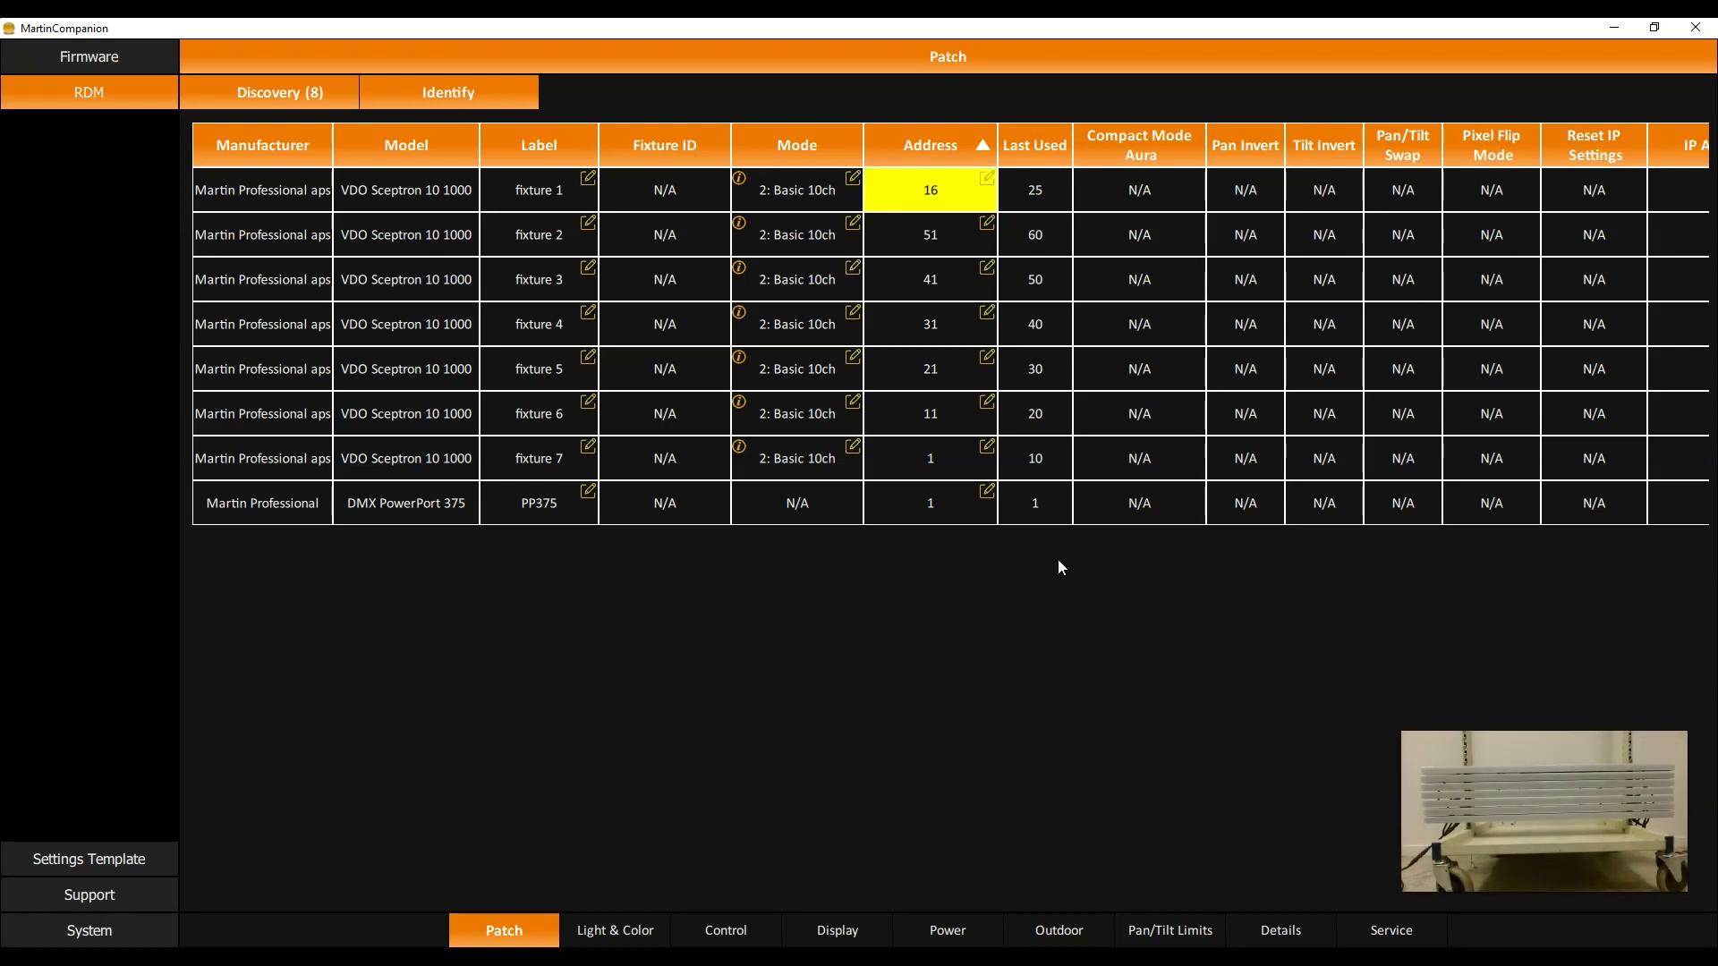
pyautogui.click(1056, 609)
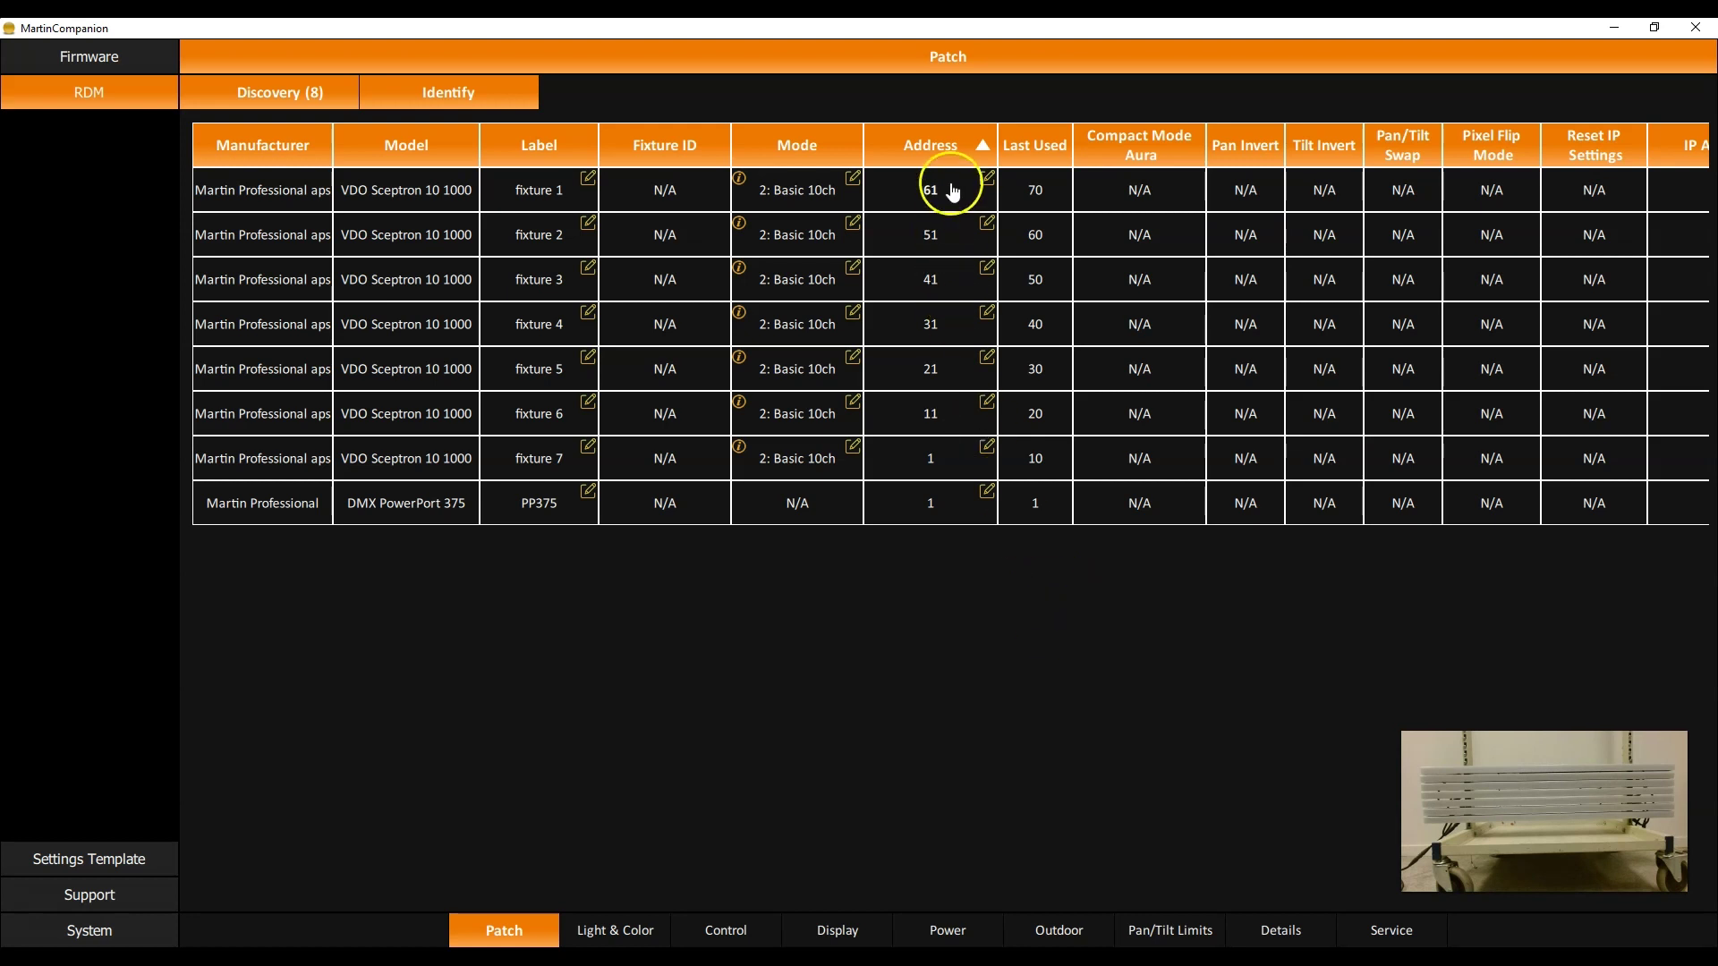
# Try sorting the fixture list by several columns and end with it sorted by ascending address
pyautogui.click(434, 154)
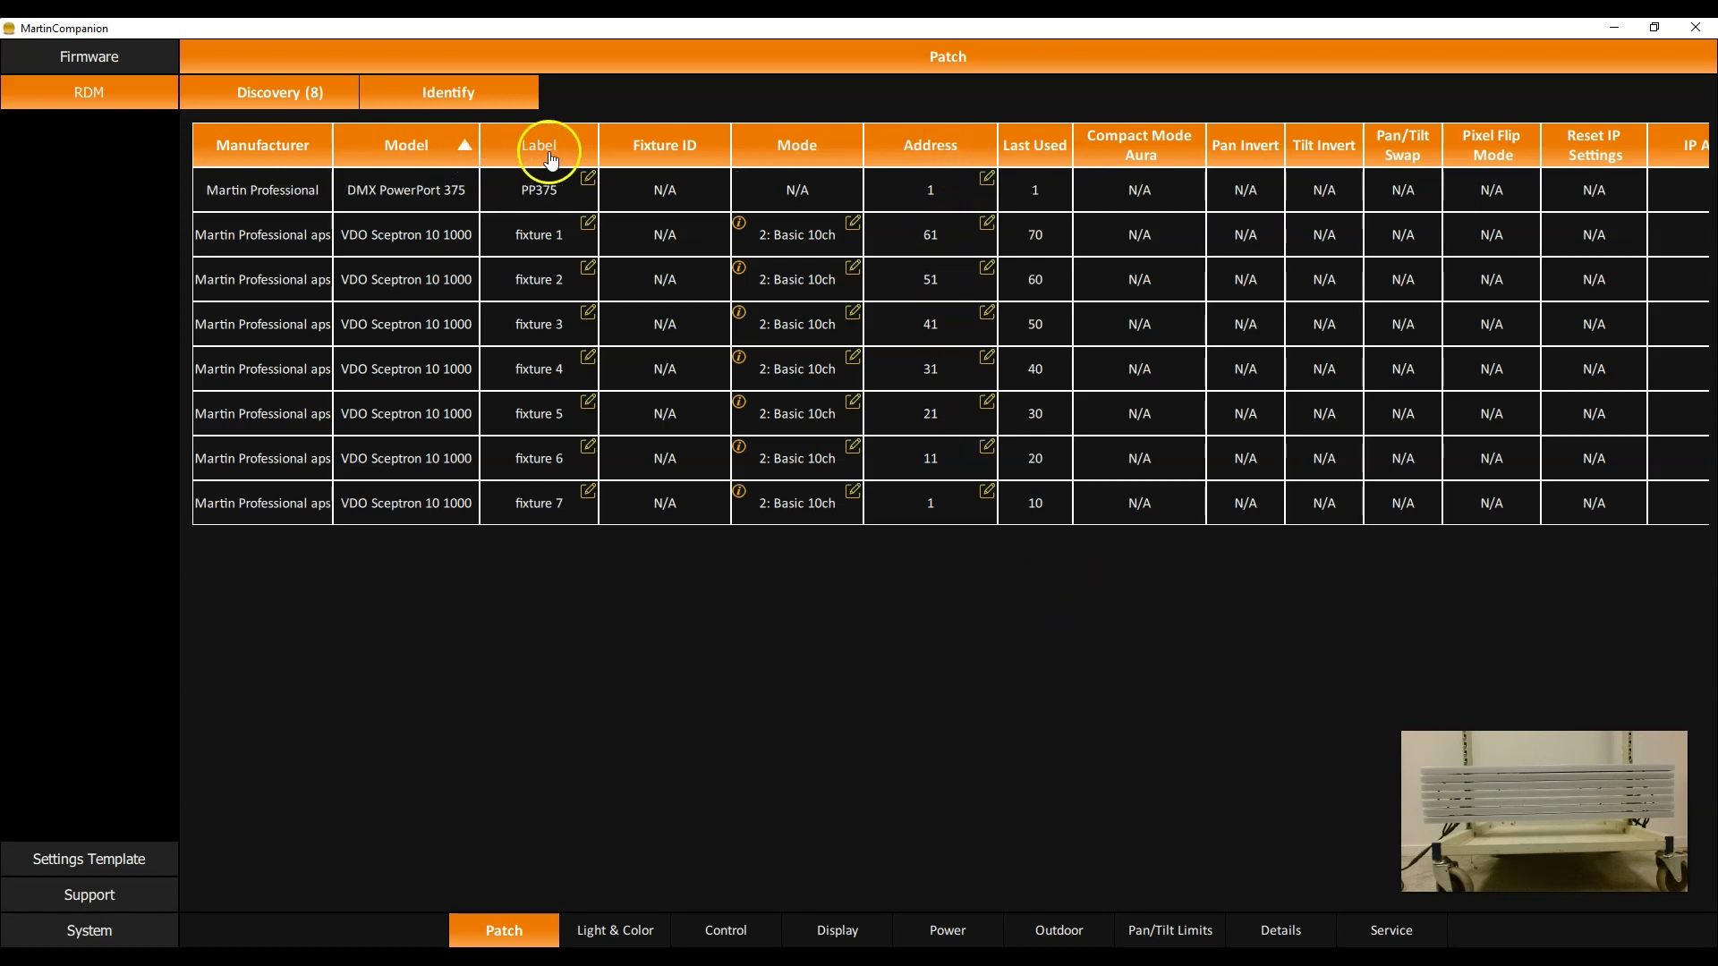
pyautogui.click(530, 151)
pyautogui.click(437, 148)
pyautogui.click(823, 148)
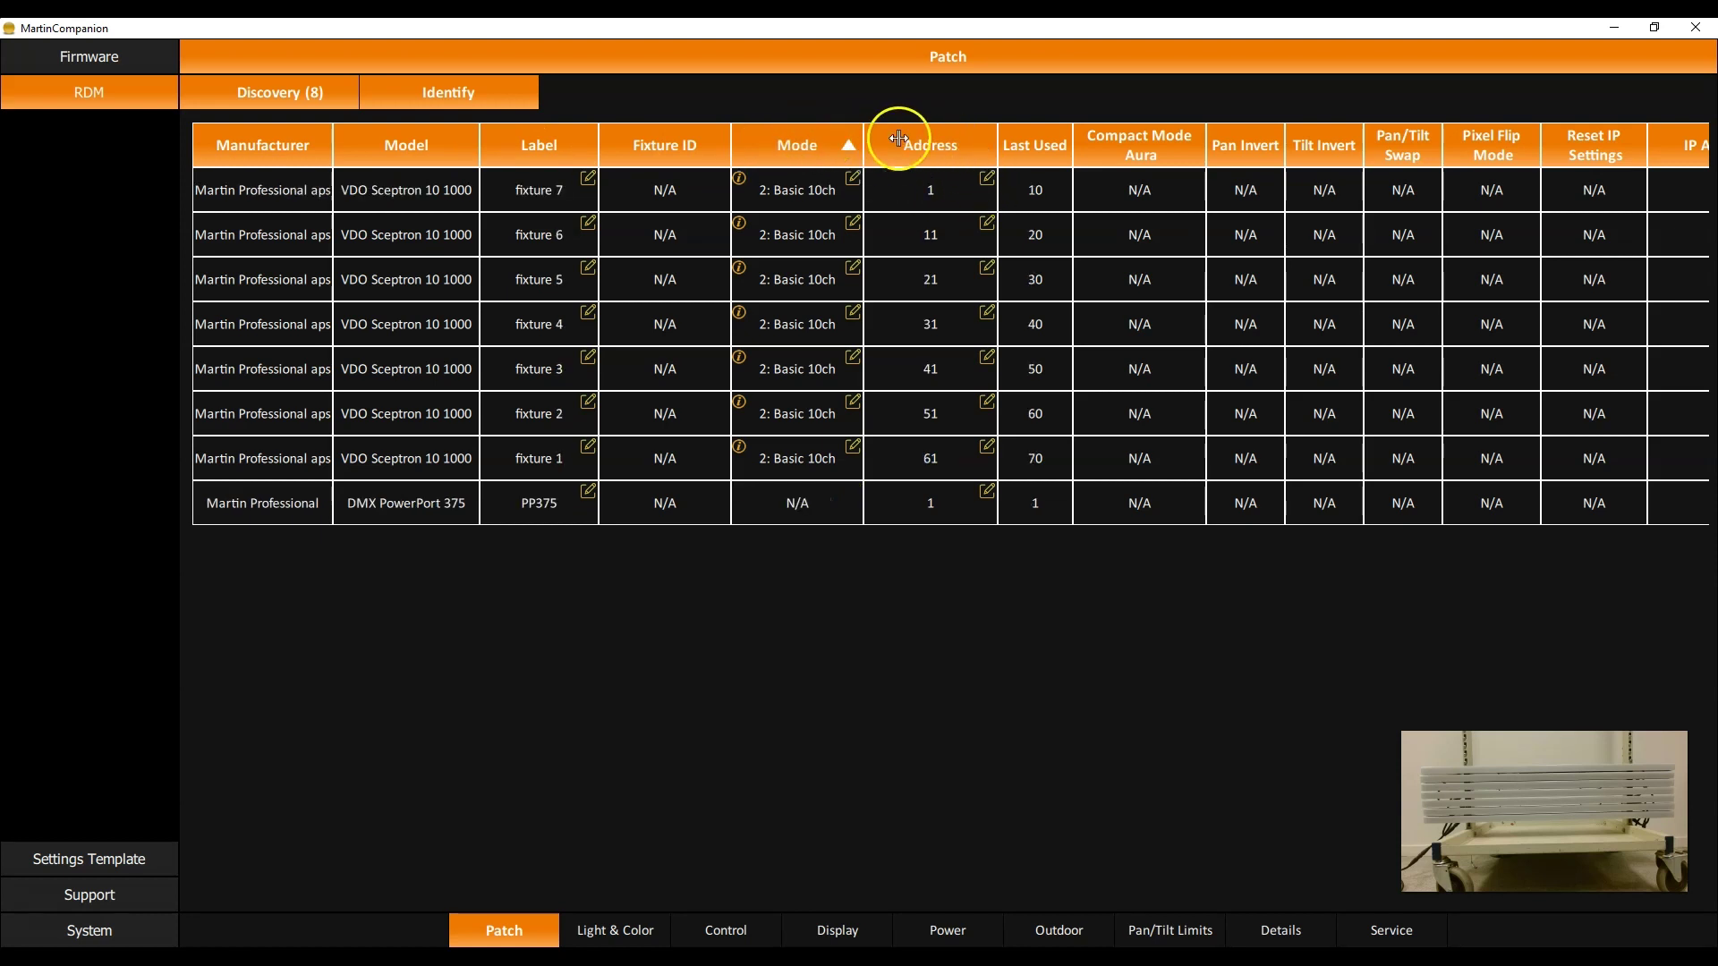
pyautogui.click(1016, 146)
pyautogui.click(939, 148)
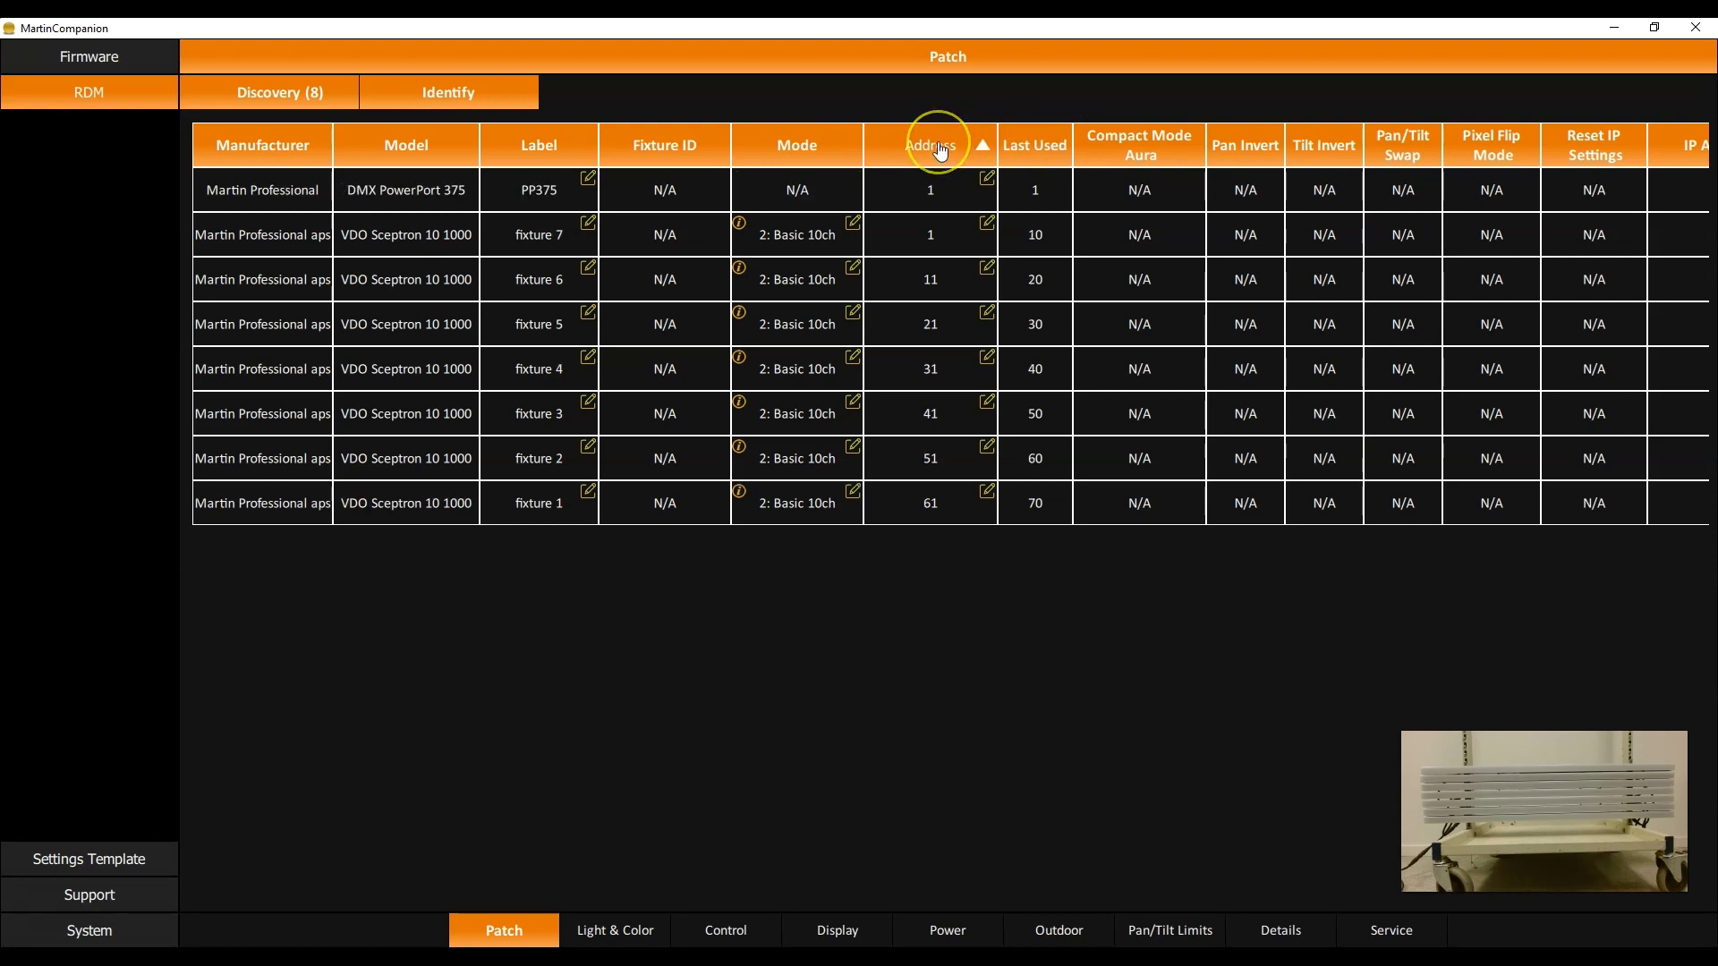
# Identify the Sceptron fixtures one after another in address order, starting at fixture 7, to check their physical order
pyautogui.click(961, 245)
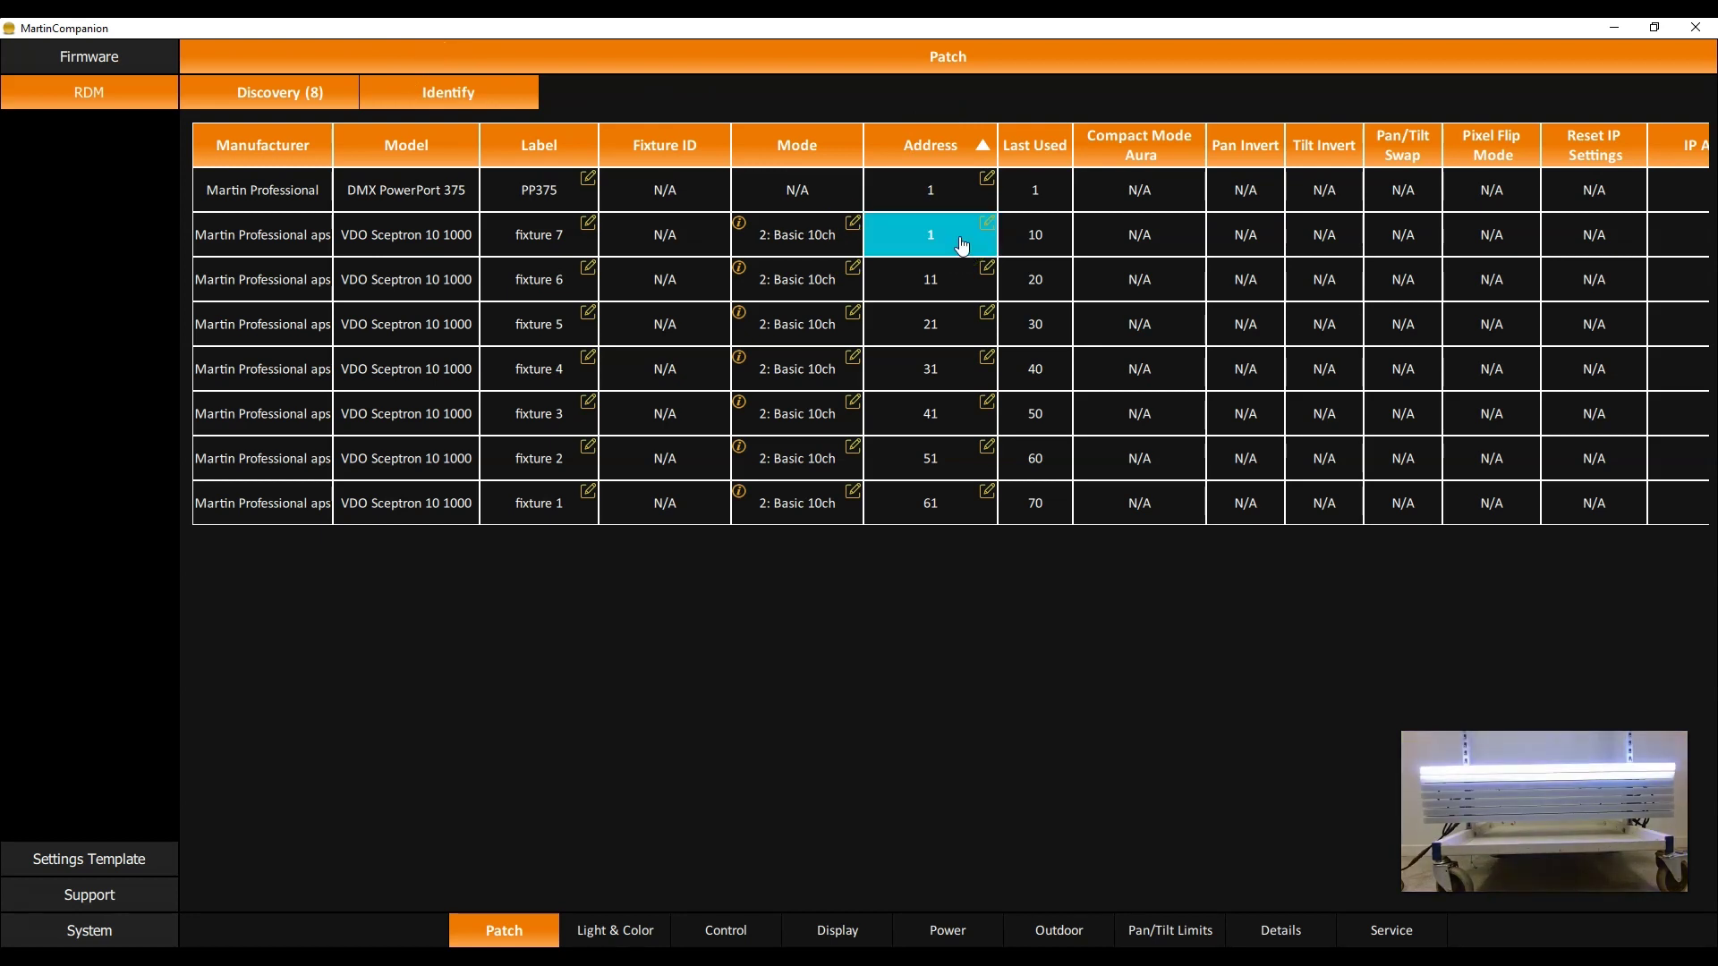
pyautogui.press('Down')
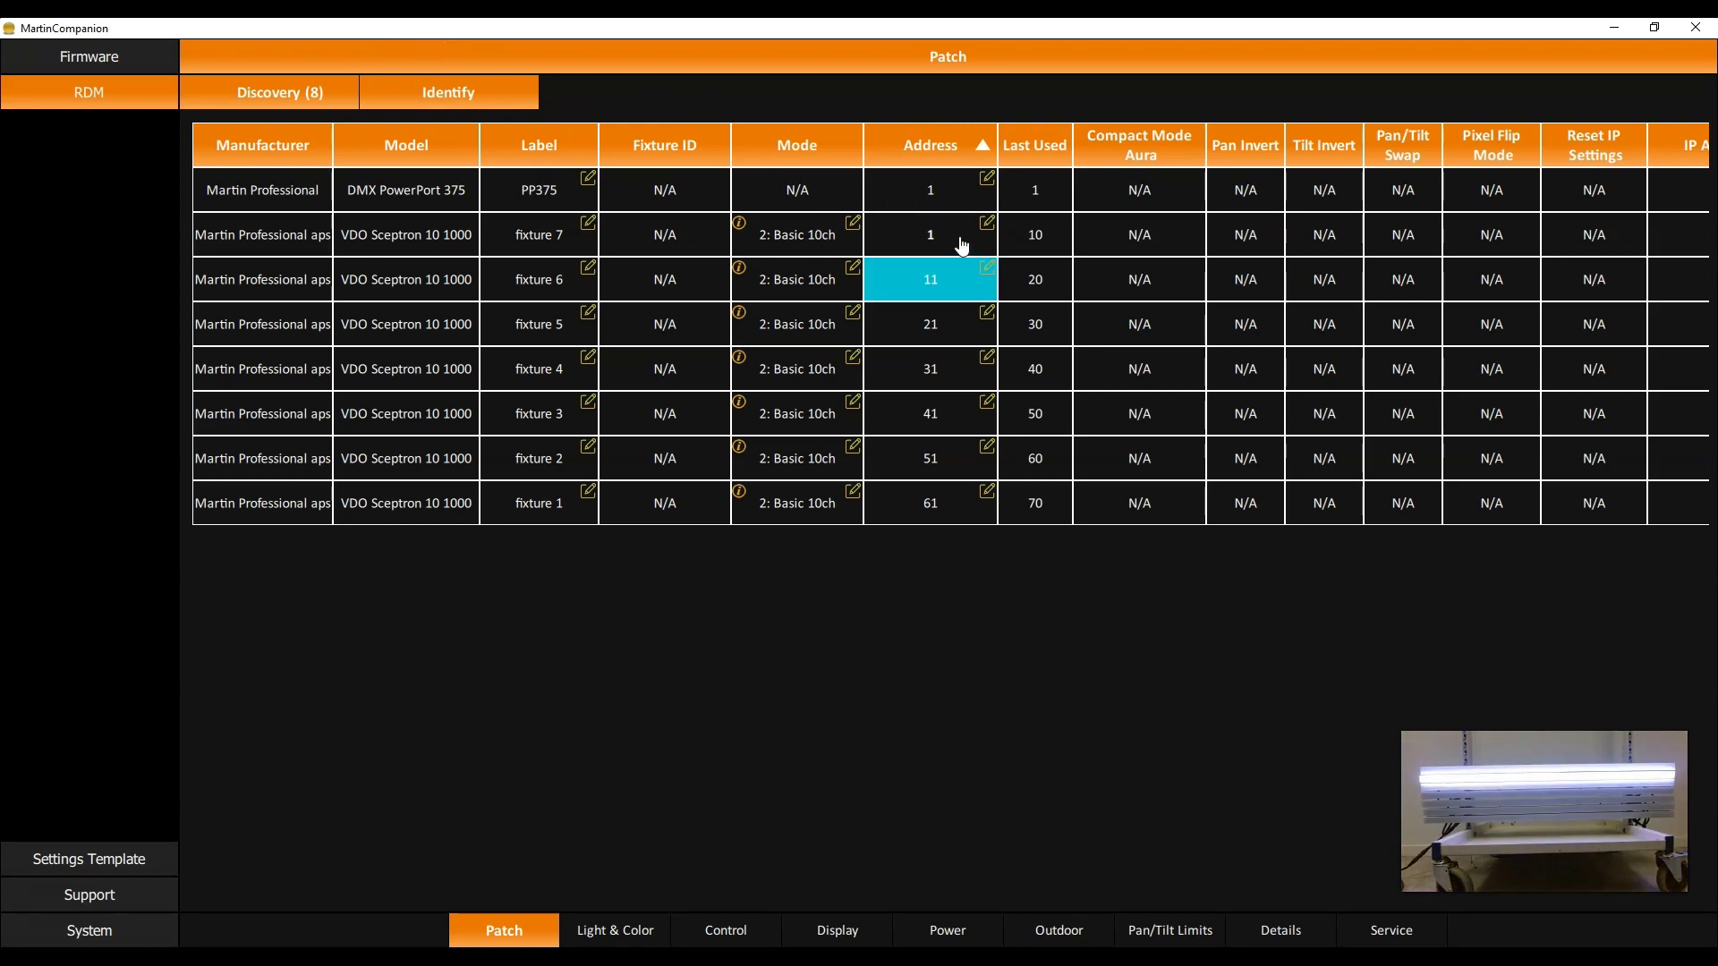
pyautogui.press('Down')
pyautogui.press('Down')
pyautogui.press('Down')
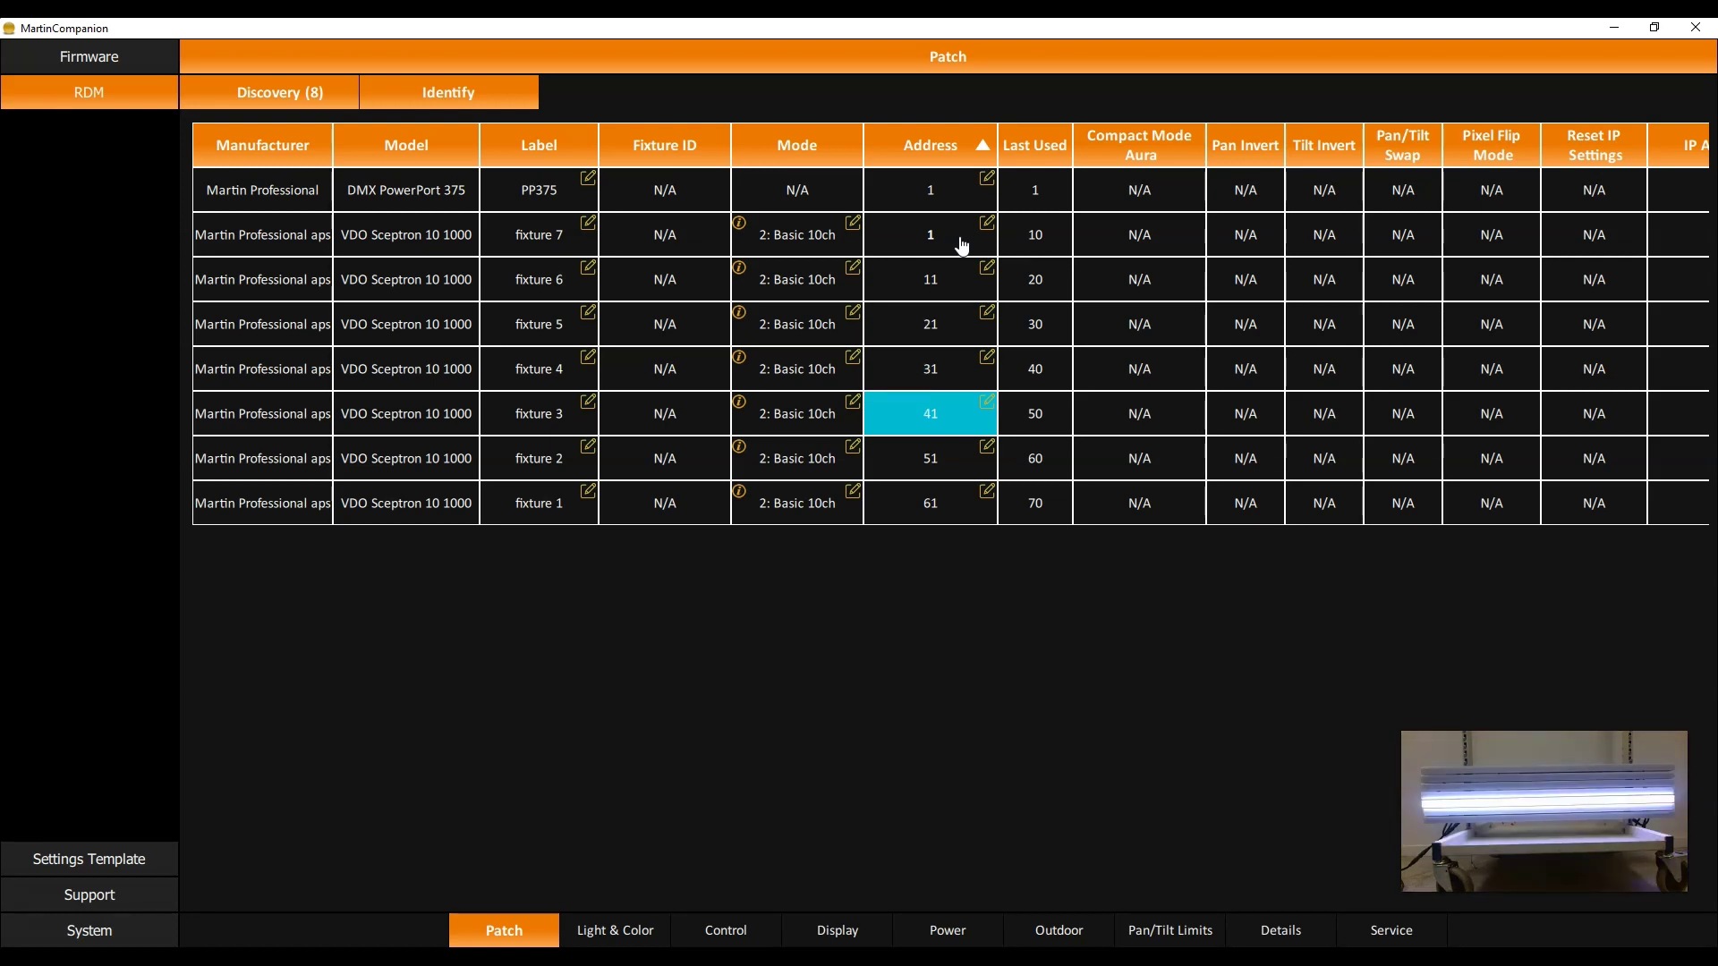
pyautogui.press('Down')
pyautogui.press('Down')
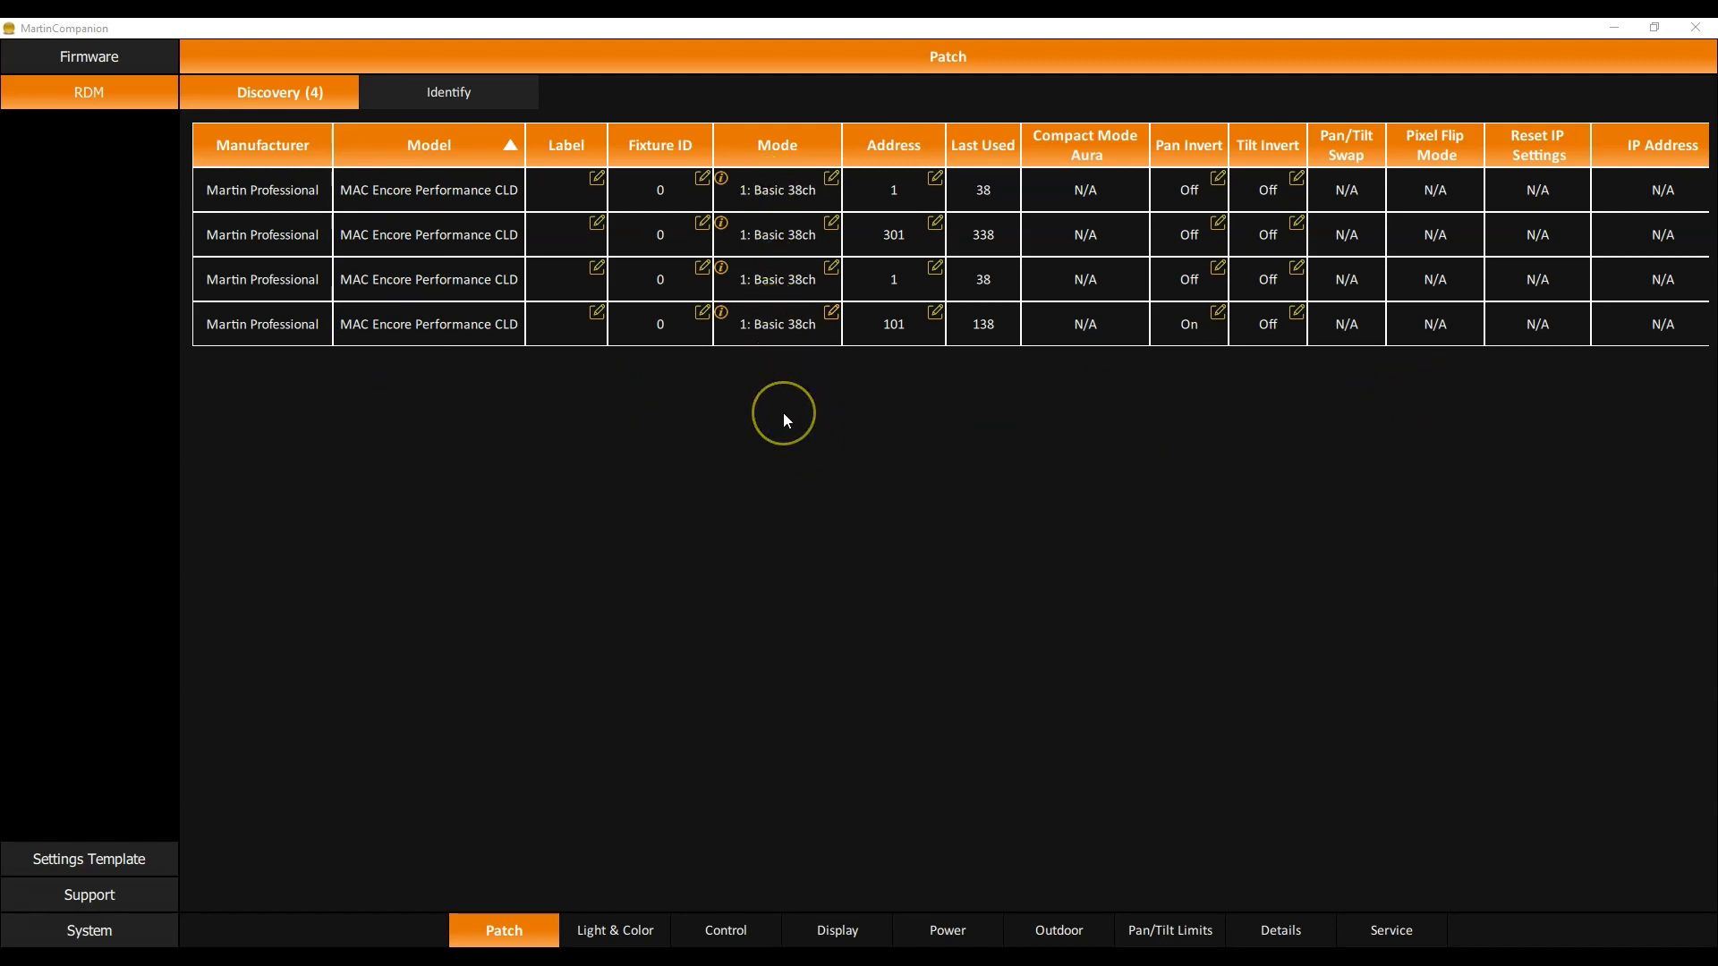
# View the DMX channel list of the Basic 38ch mode for the first MAC Encore Performance CLD and close it
pyautogui.click(721, 179)
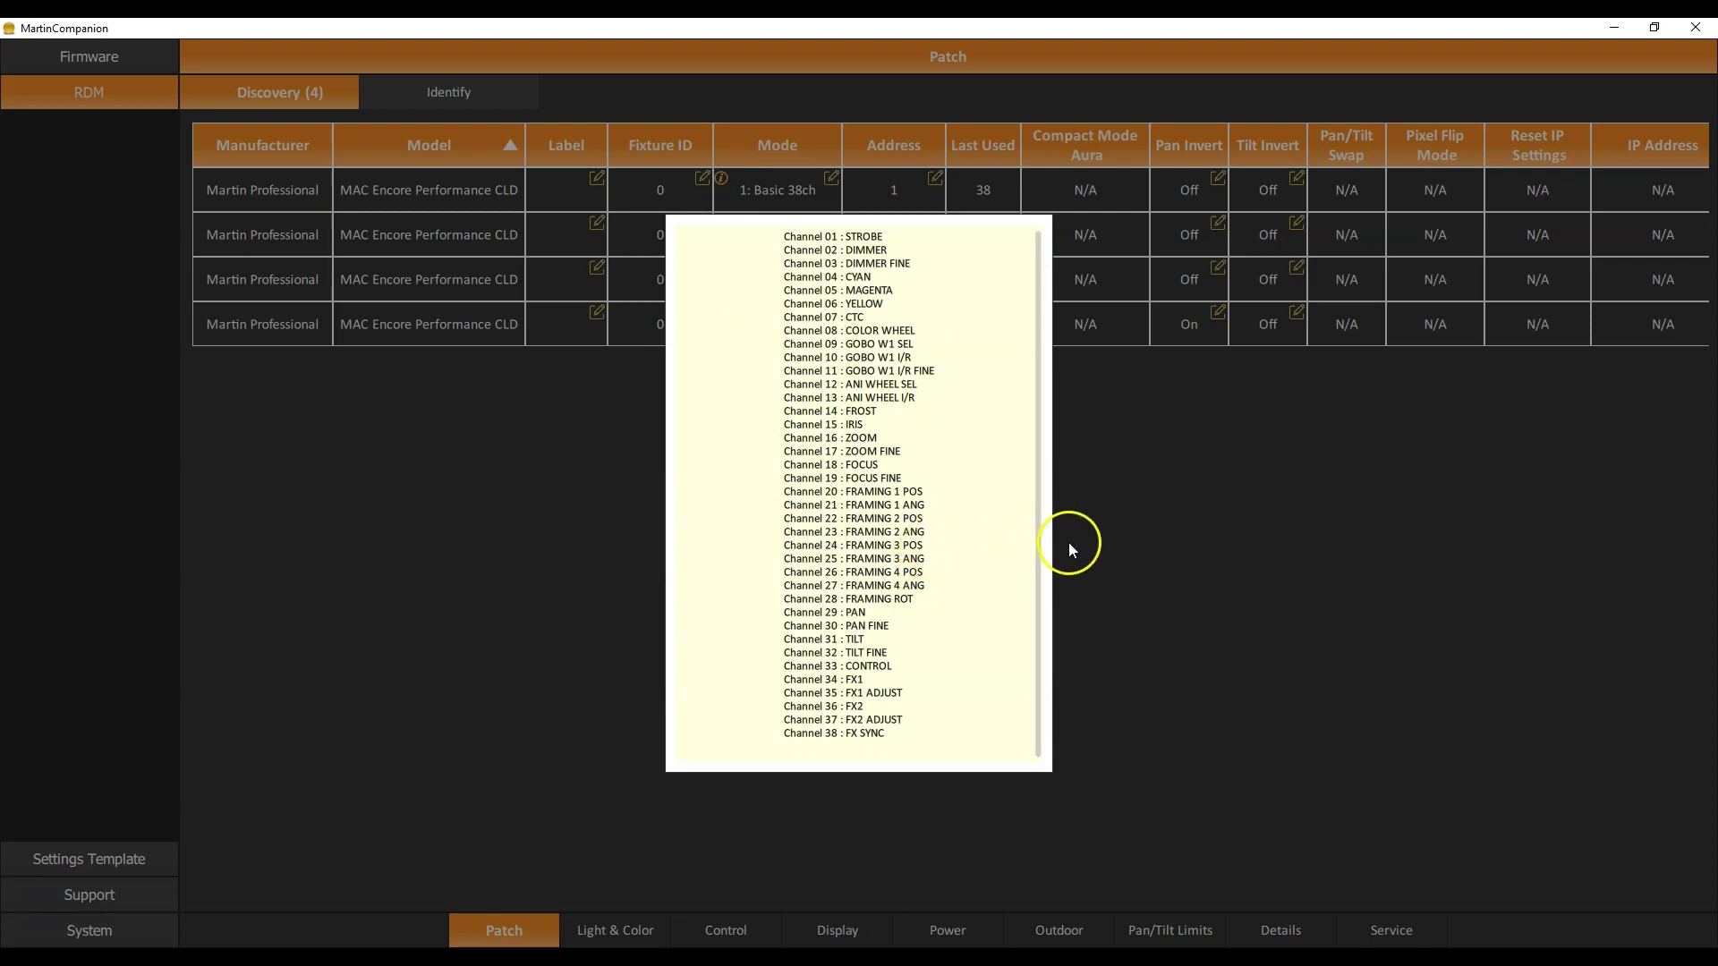
pyautogui.click(1103, 533)
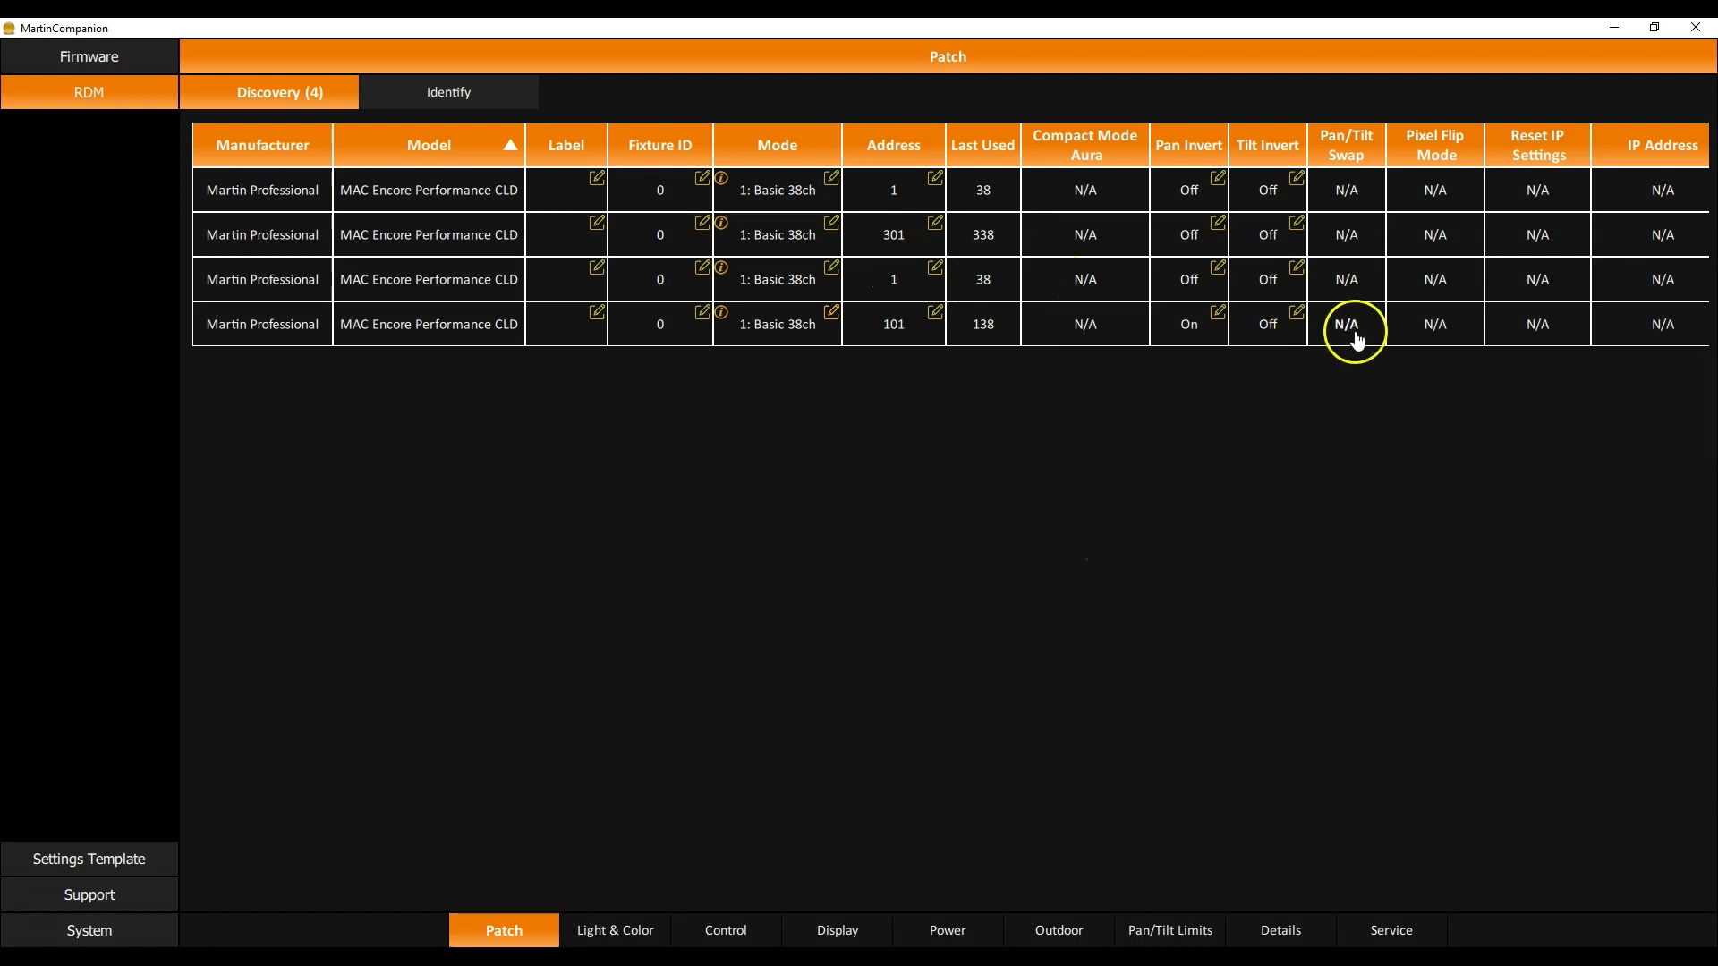
# Set the dimmer curve of all four MAC Encore Performance CLD fixtures to Square Law
pyautogui.click(617, 927)
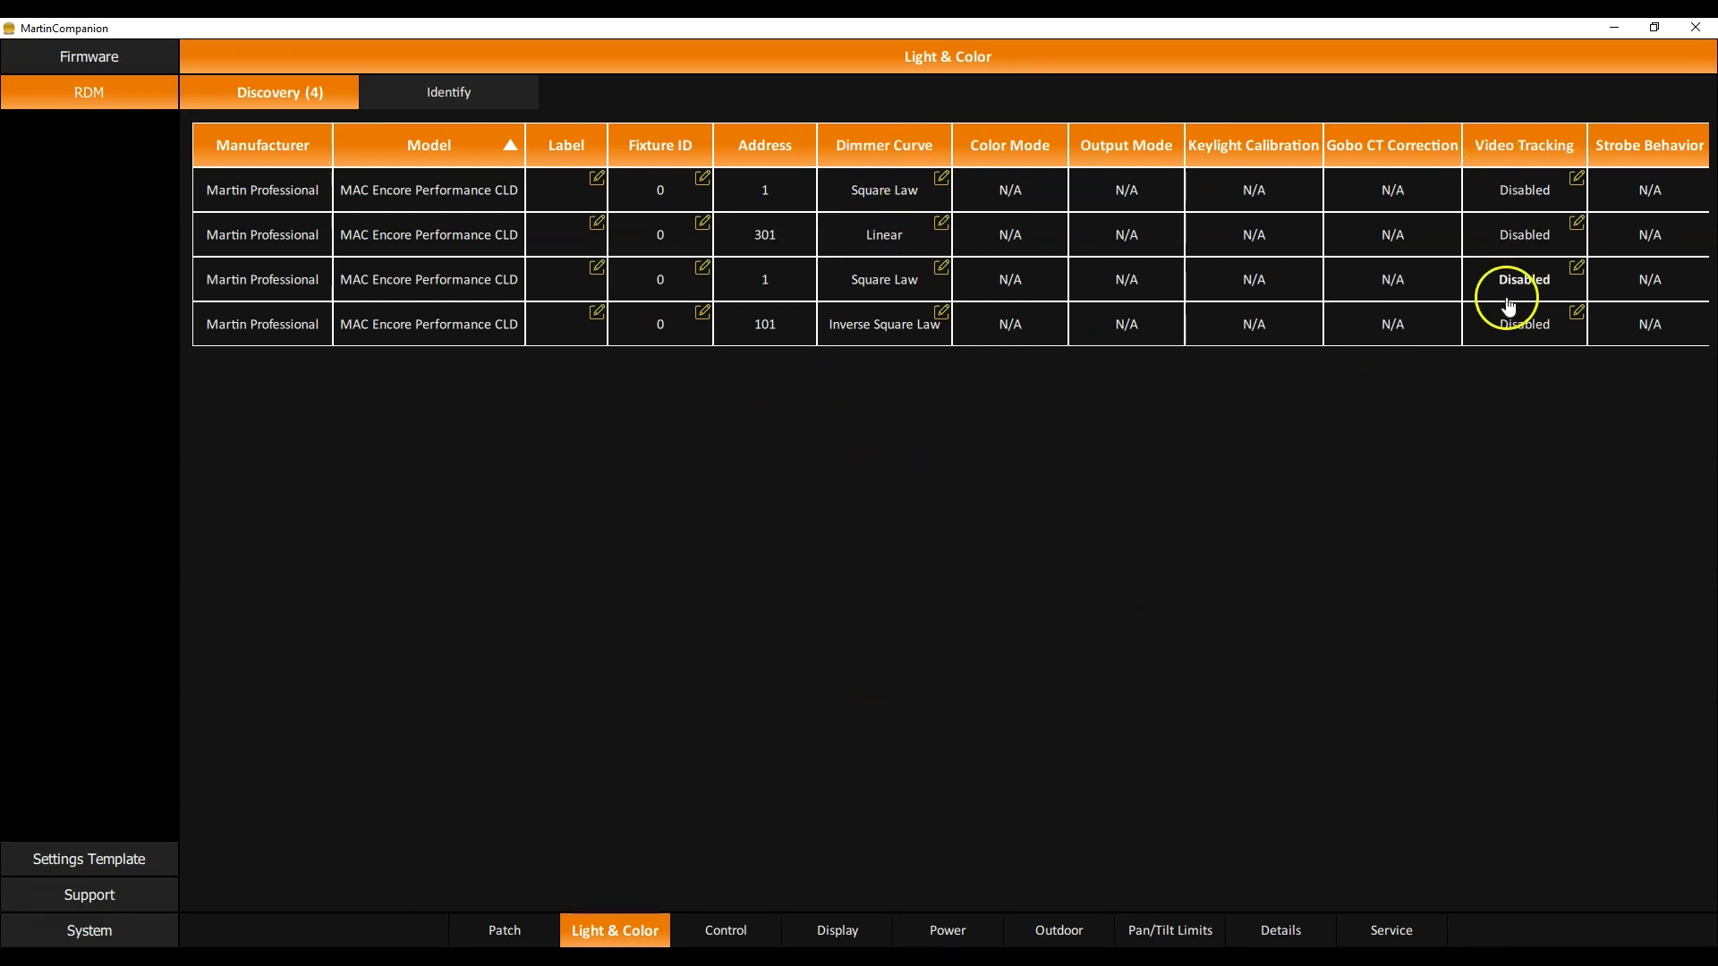
pyautogui.click(827, 188)
pyautogui.keyDown('shift'); pyautogui.click(834, 326); pyautogui.keyUp('shift')
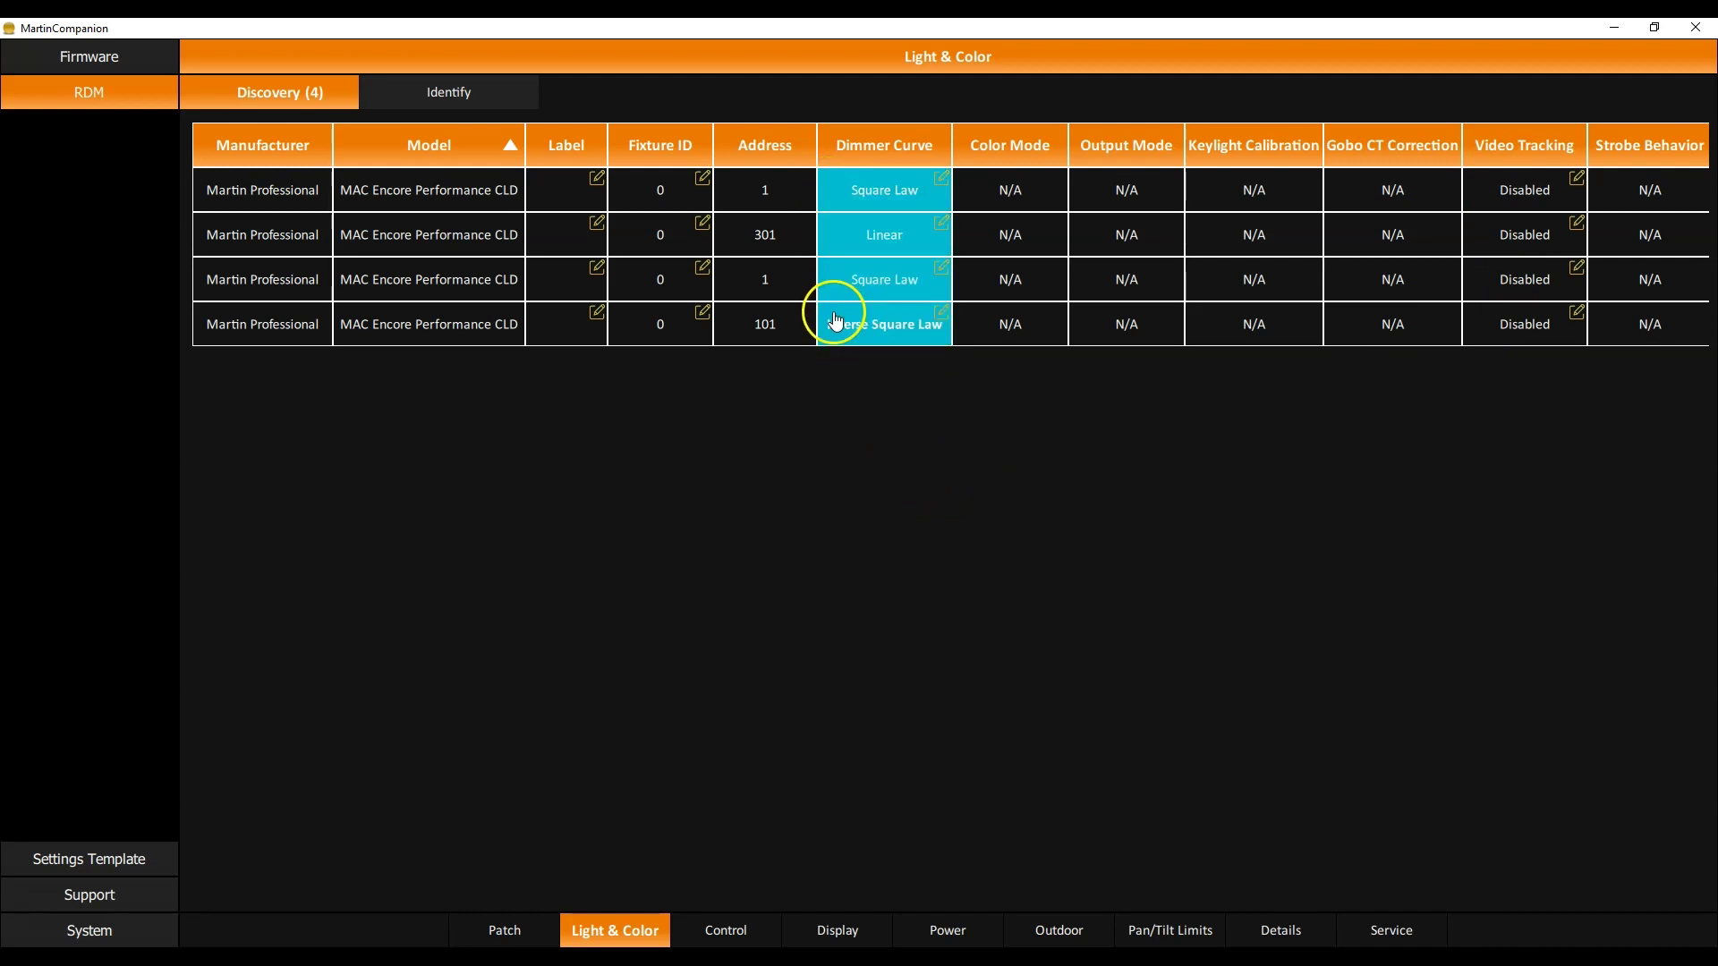
pyautogui.click(944, 315)
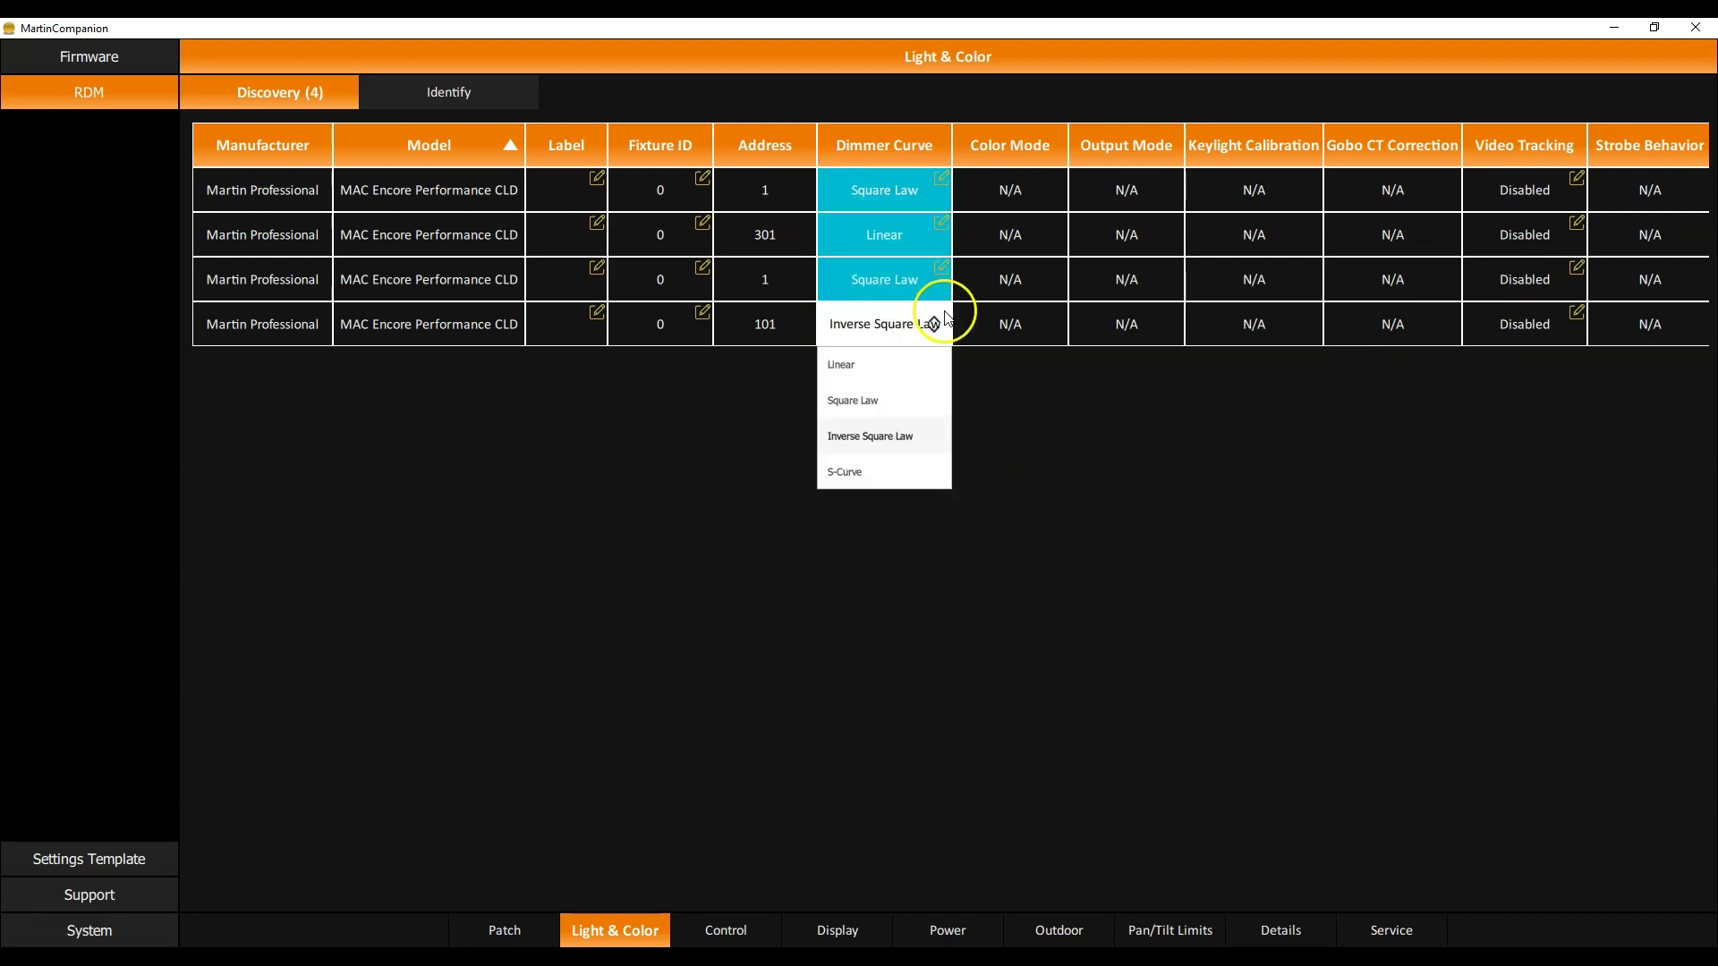
pyautogui.click(885, 399)
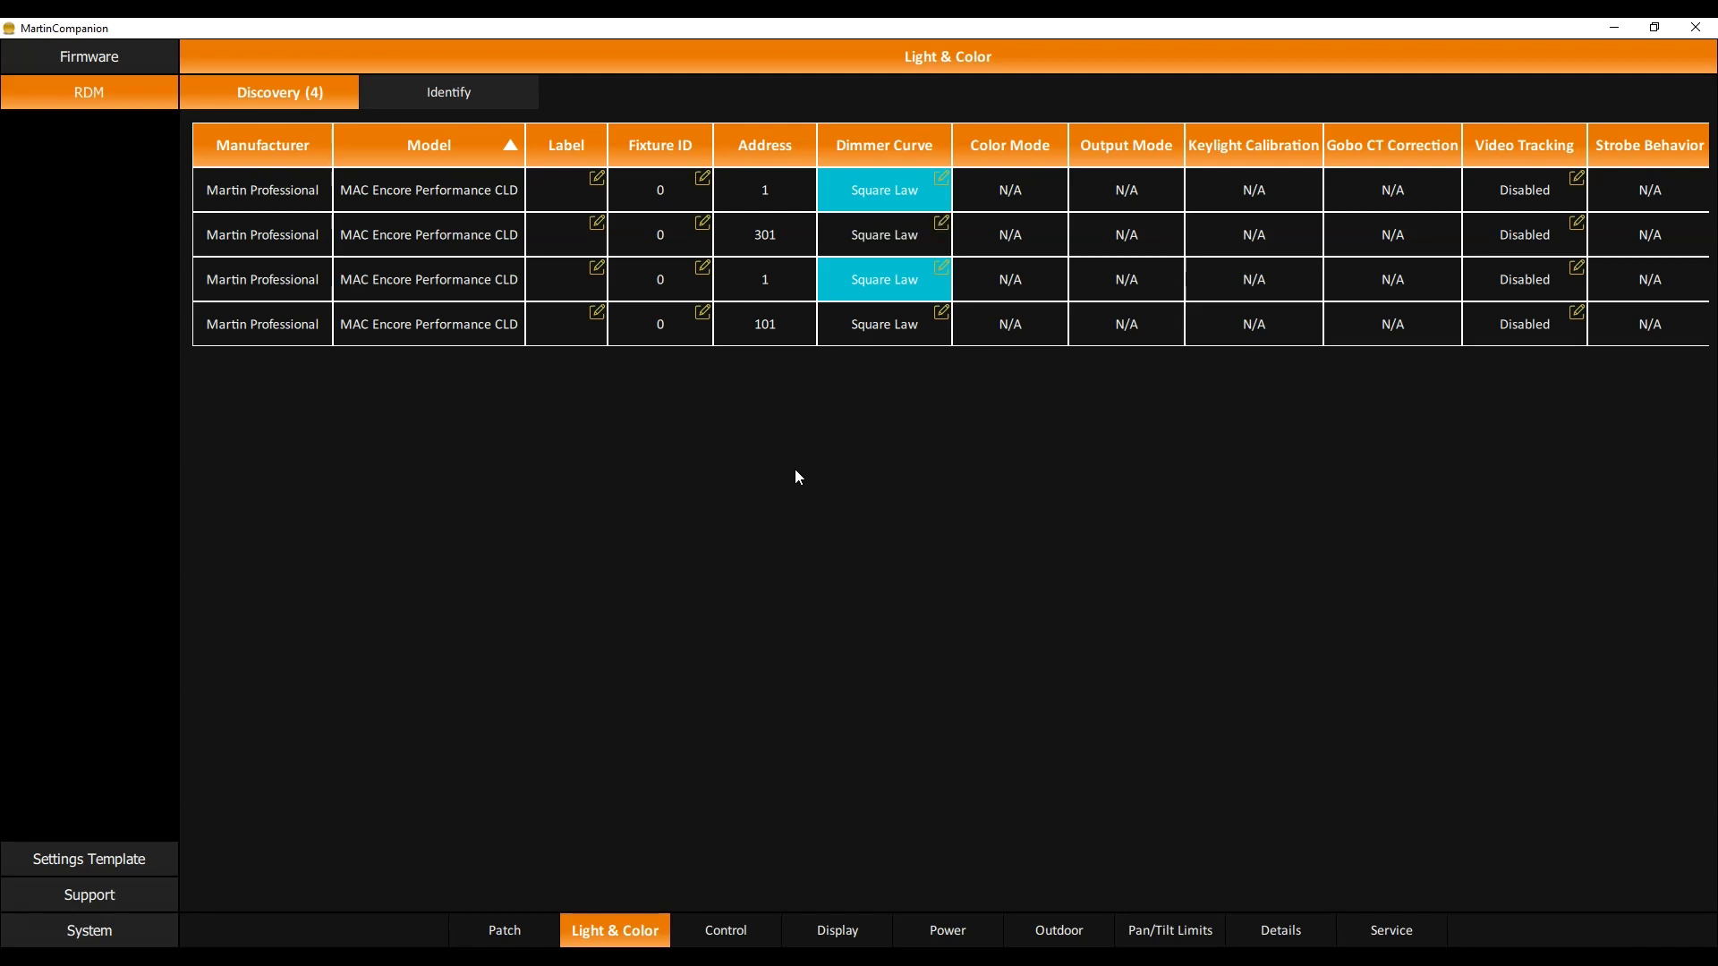
# Set the effects speed of all four fixtures to Follow P/T in the control settings
pyautogui.click(708, 935)
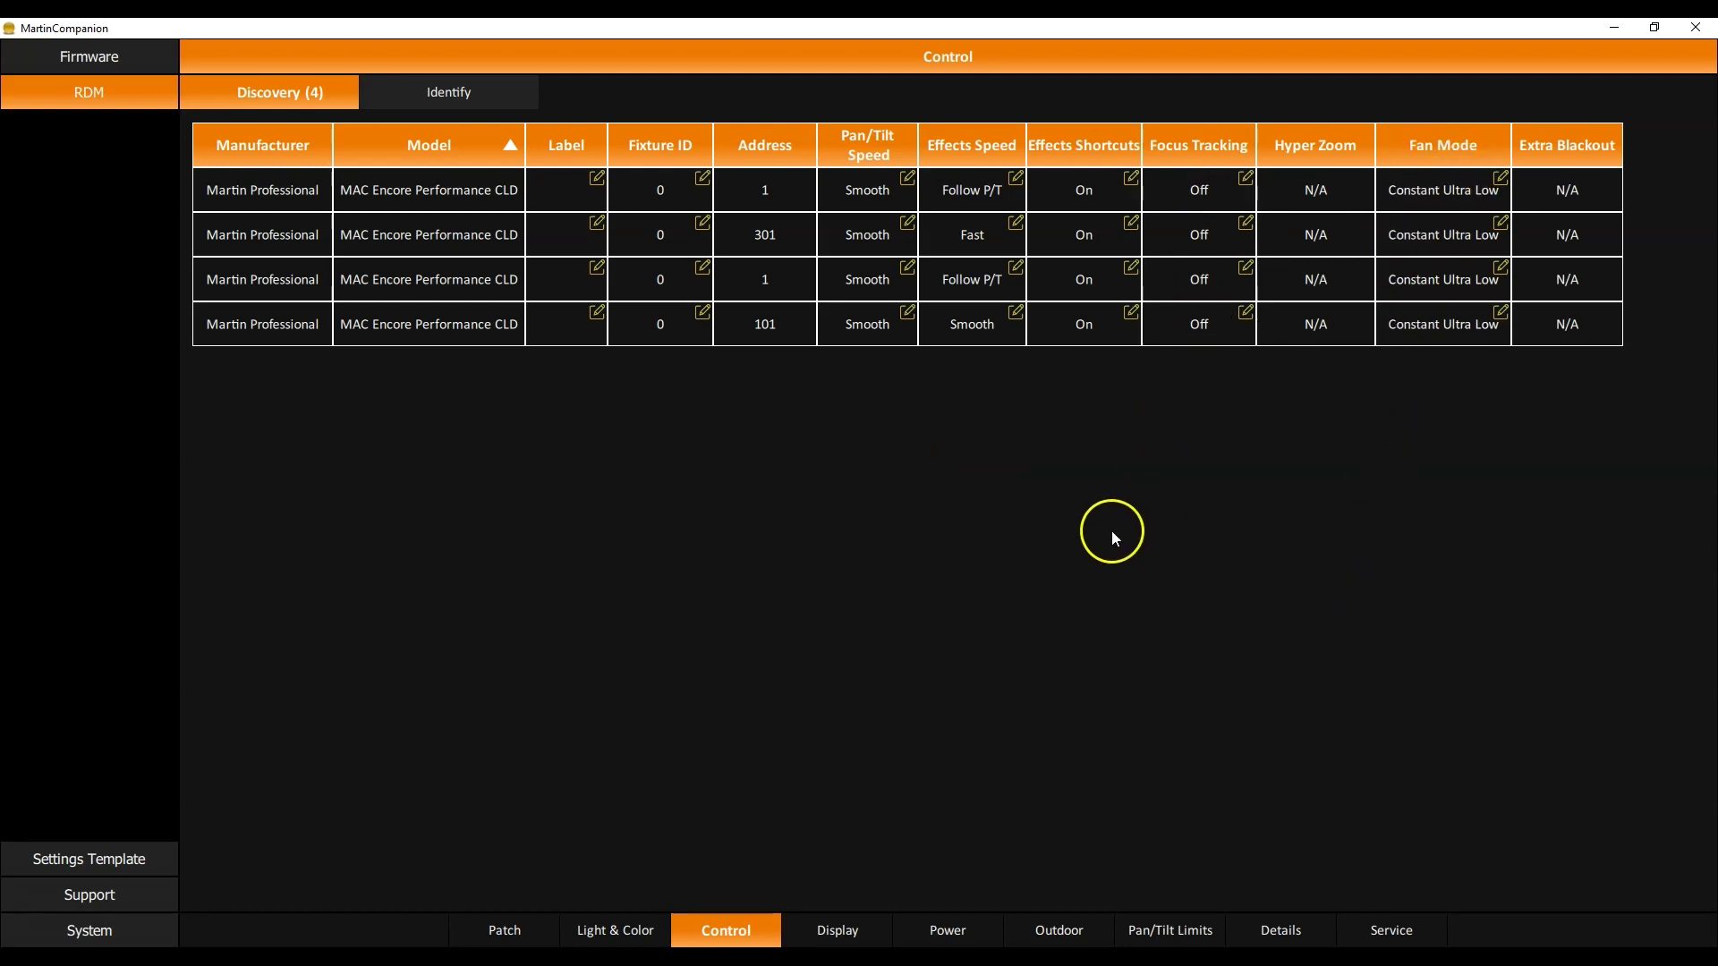
pyautogui.click(933, 196)
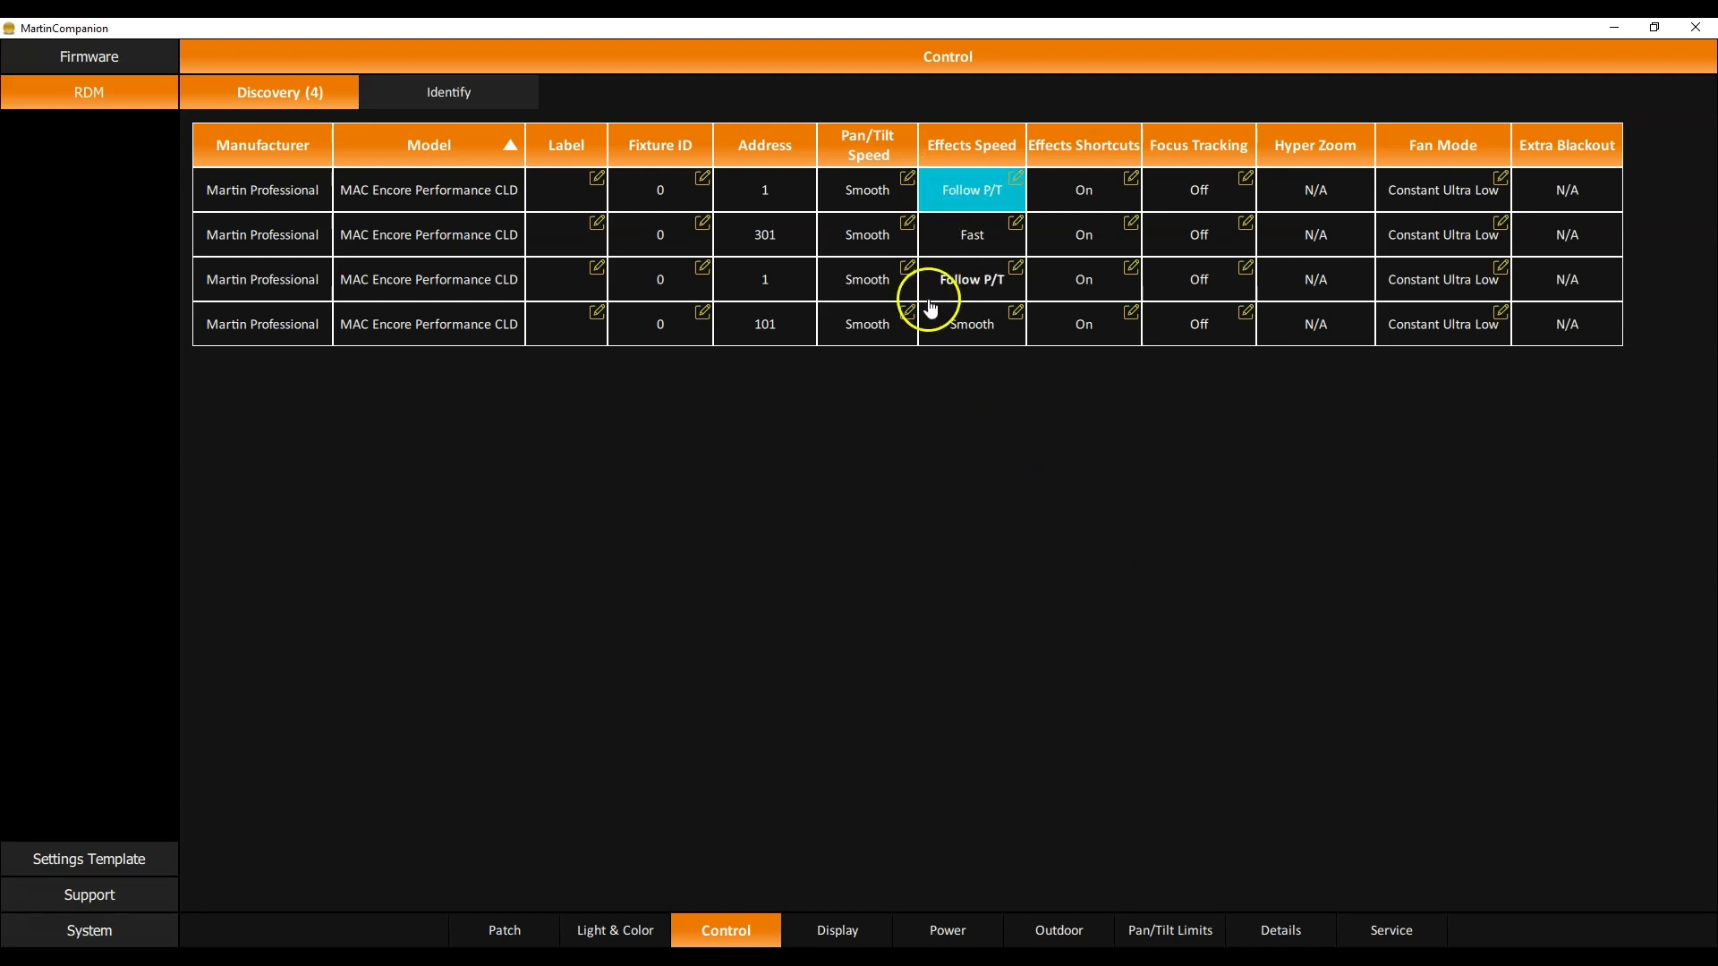
pyautogui.click(1015, 311)
pyautogui.click(950, 410)
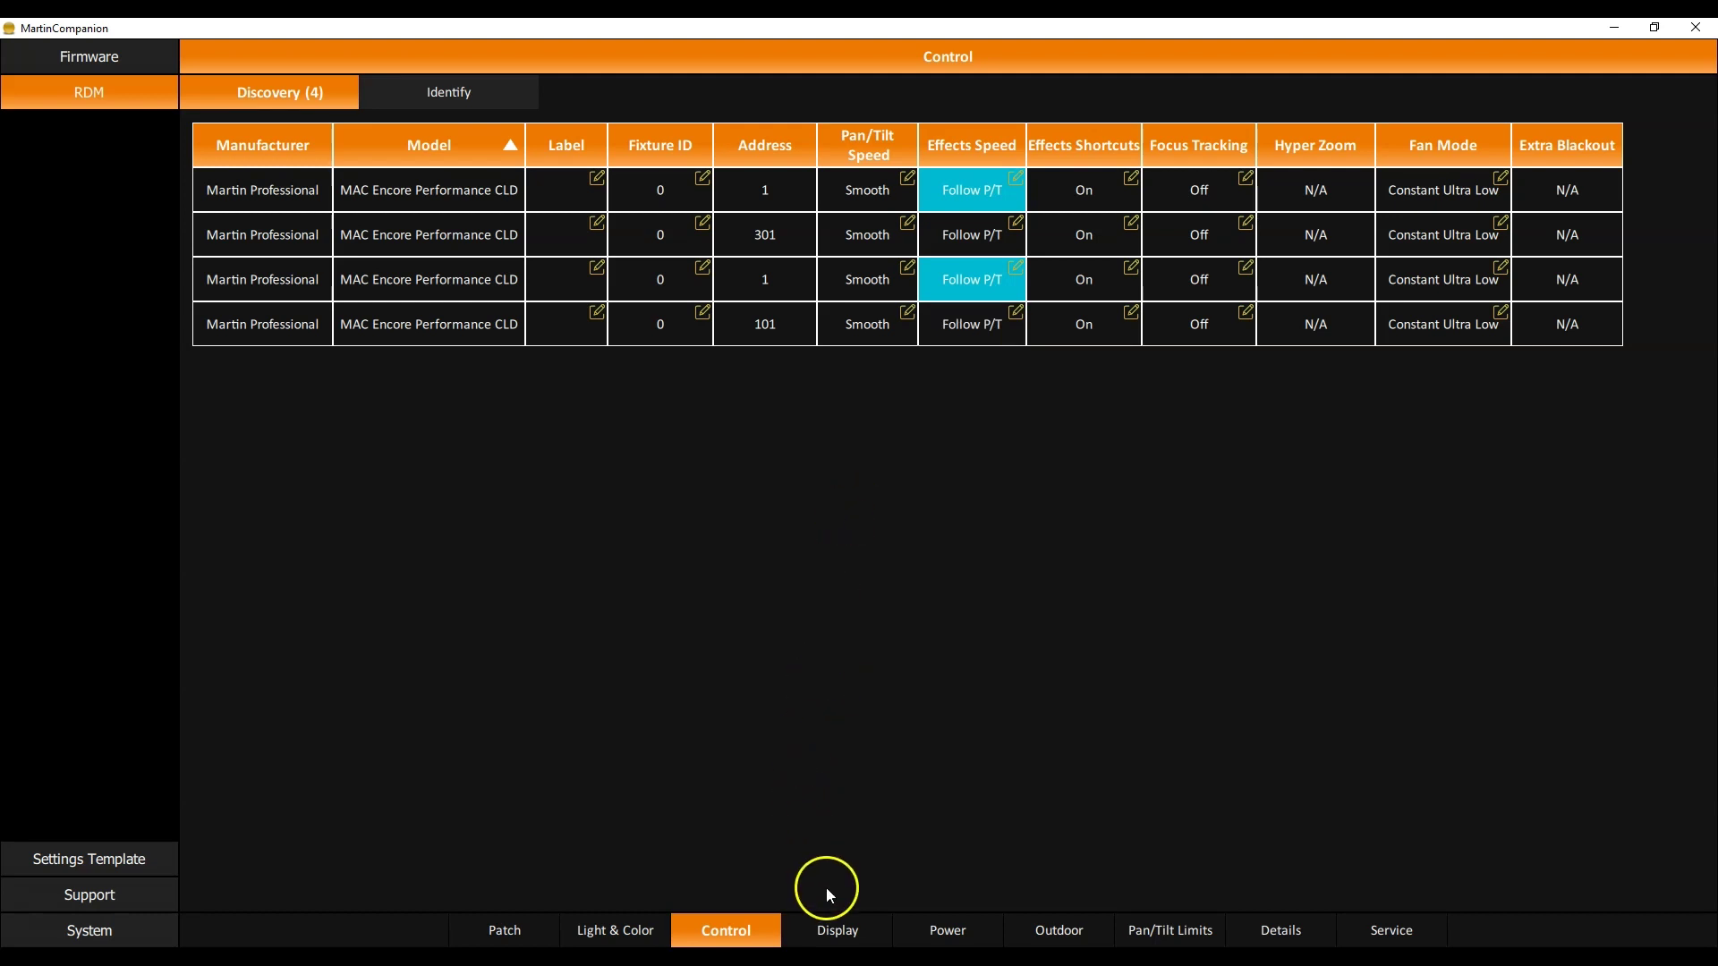
# Set Display Auto Off to Always On for all four fixtures and clear the selection
pyautogui.click(825, 929)
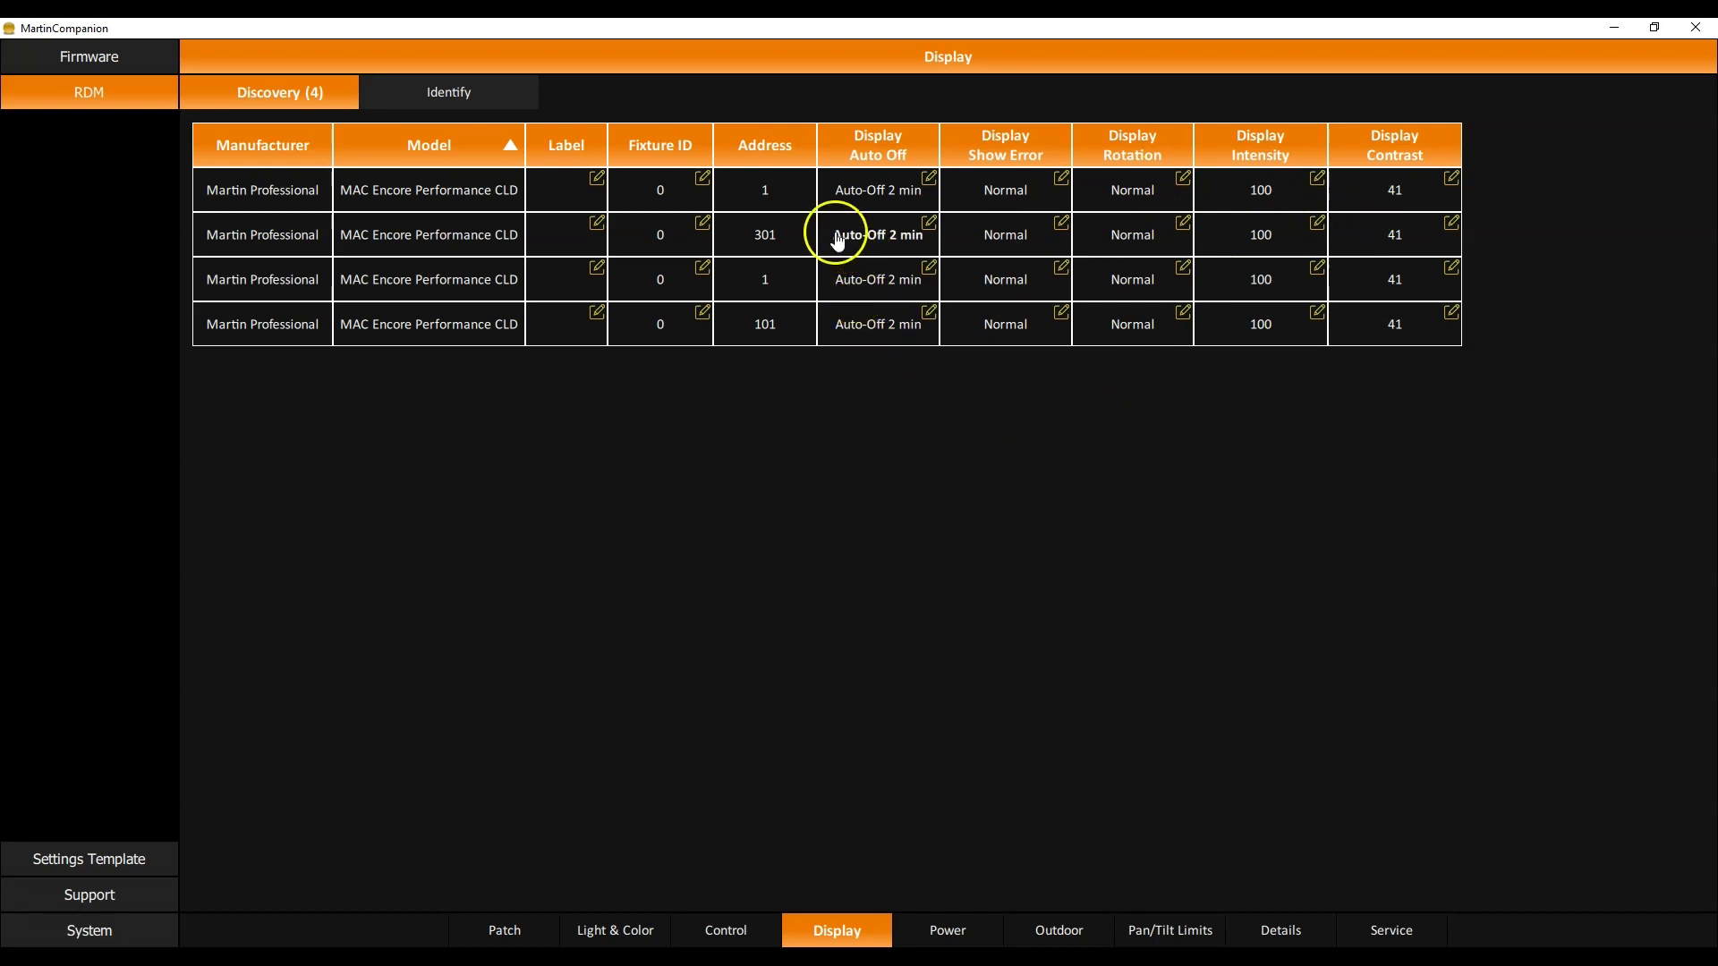
pyautogui.click(850, 187)
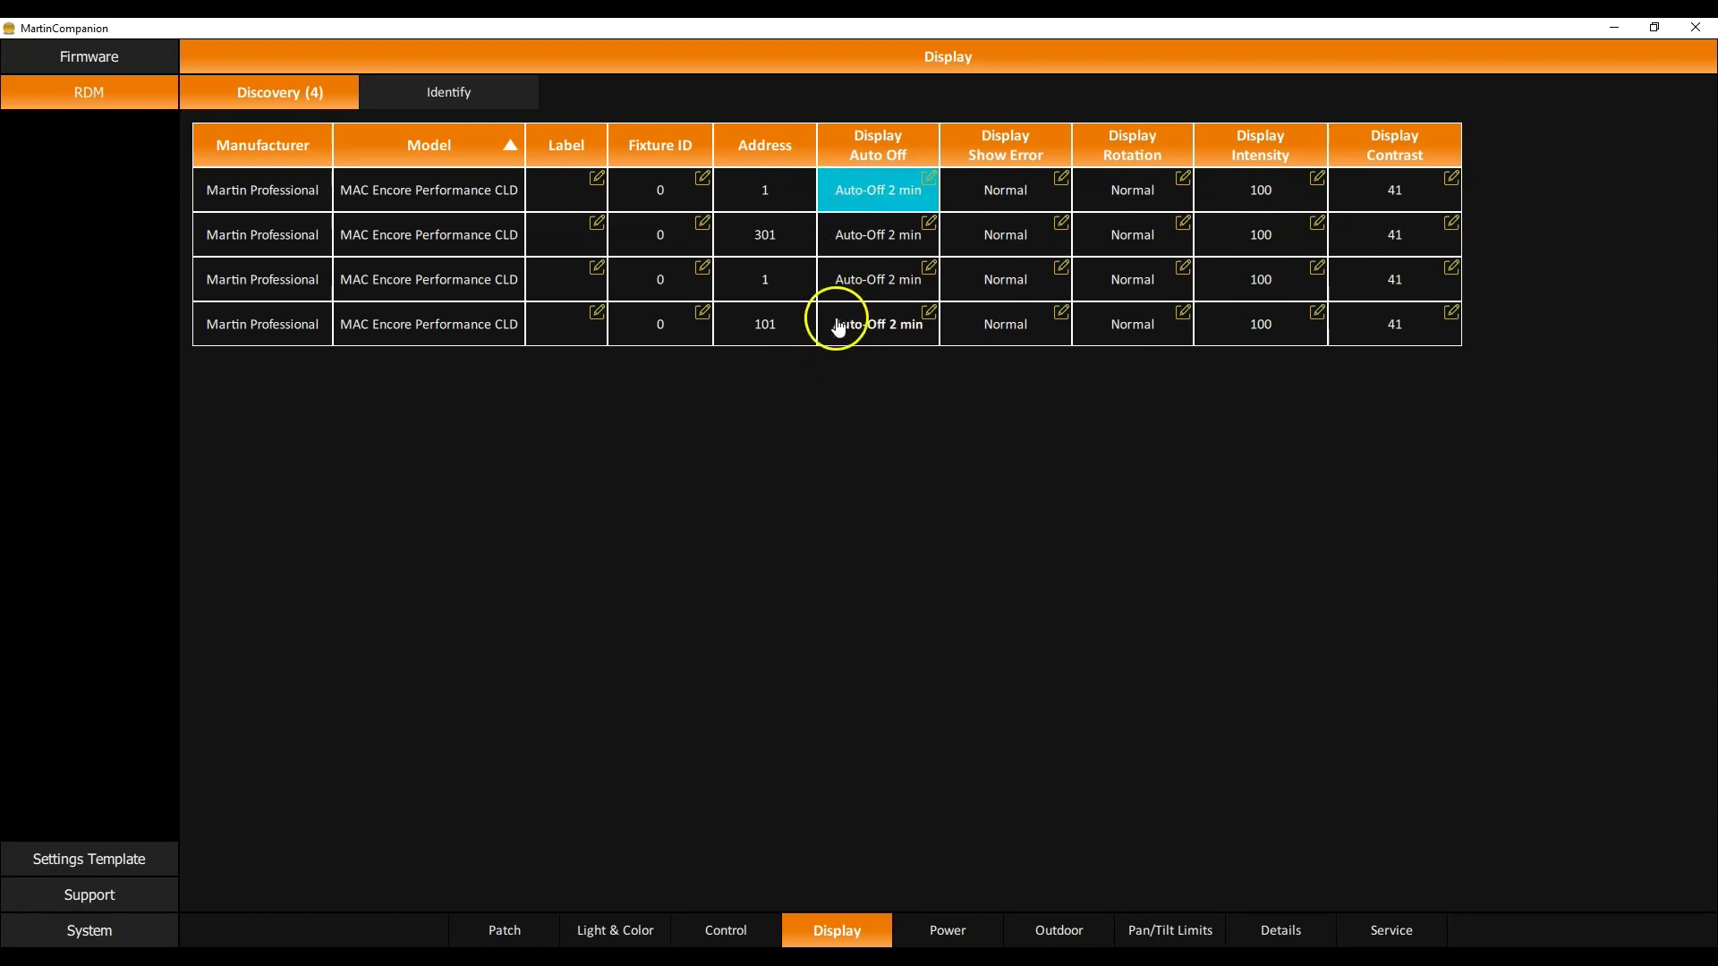
pyautogui.keyDown('shift'); pyautogui.click(841, 324); pyautogui.keyUp('shift')
pyautogui.click(921, 317)
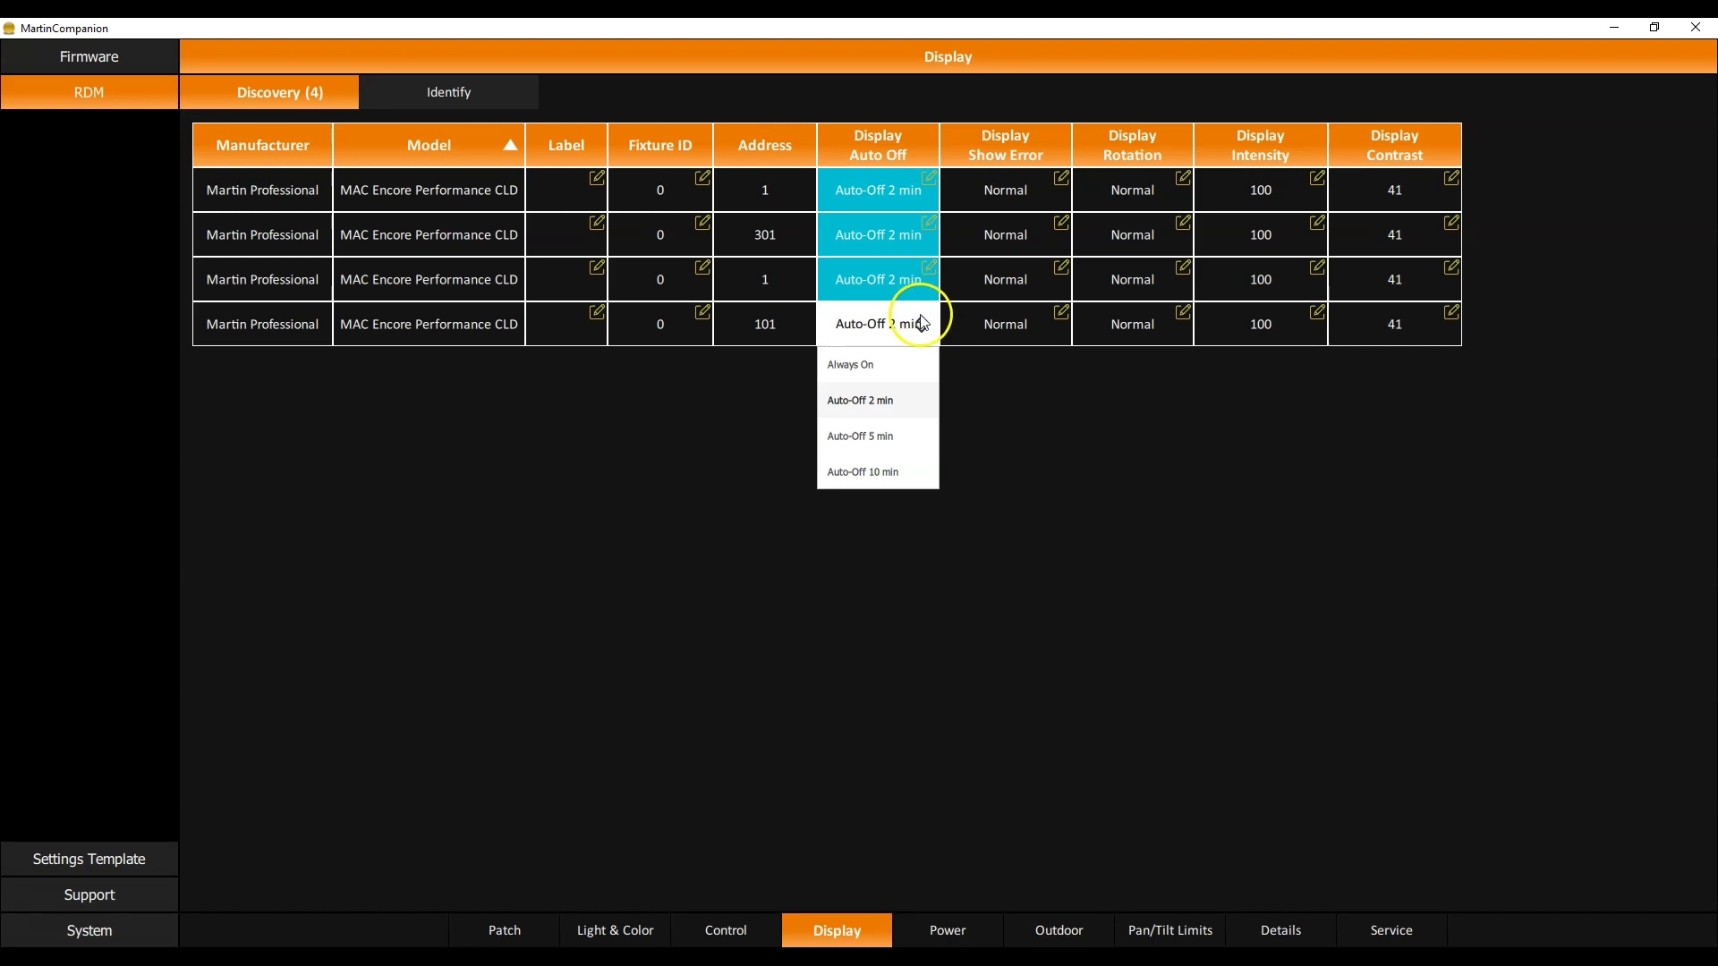
pyautogui.click(888, 357)
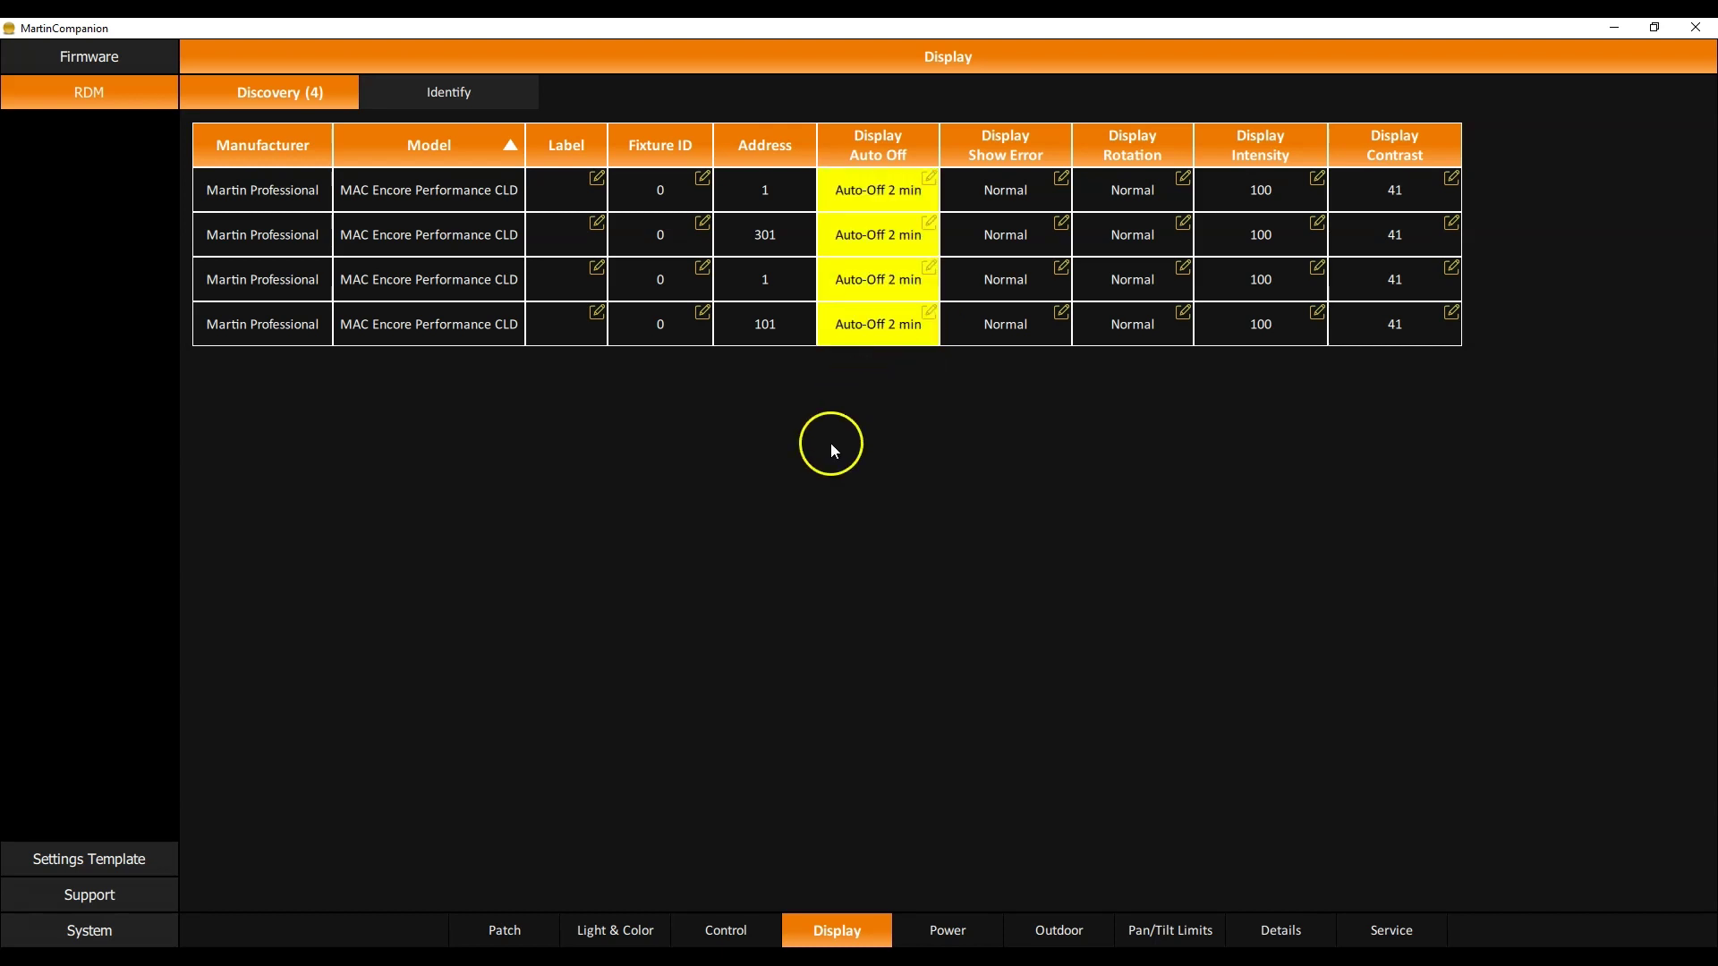
pyautogui.click(767, 550)
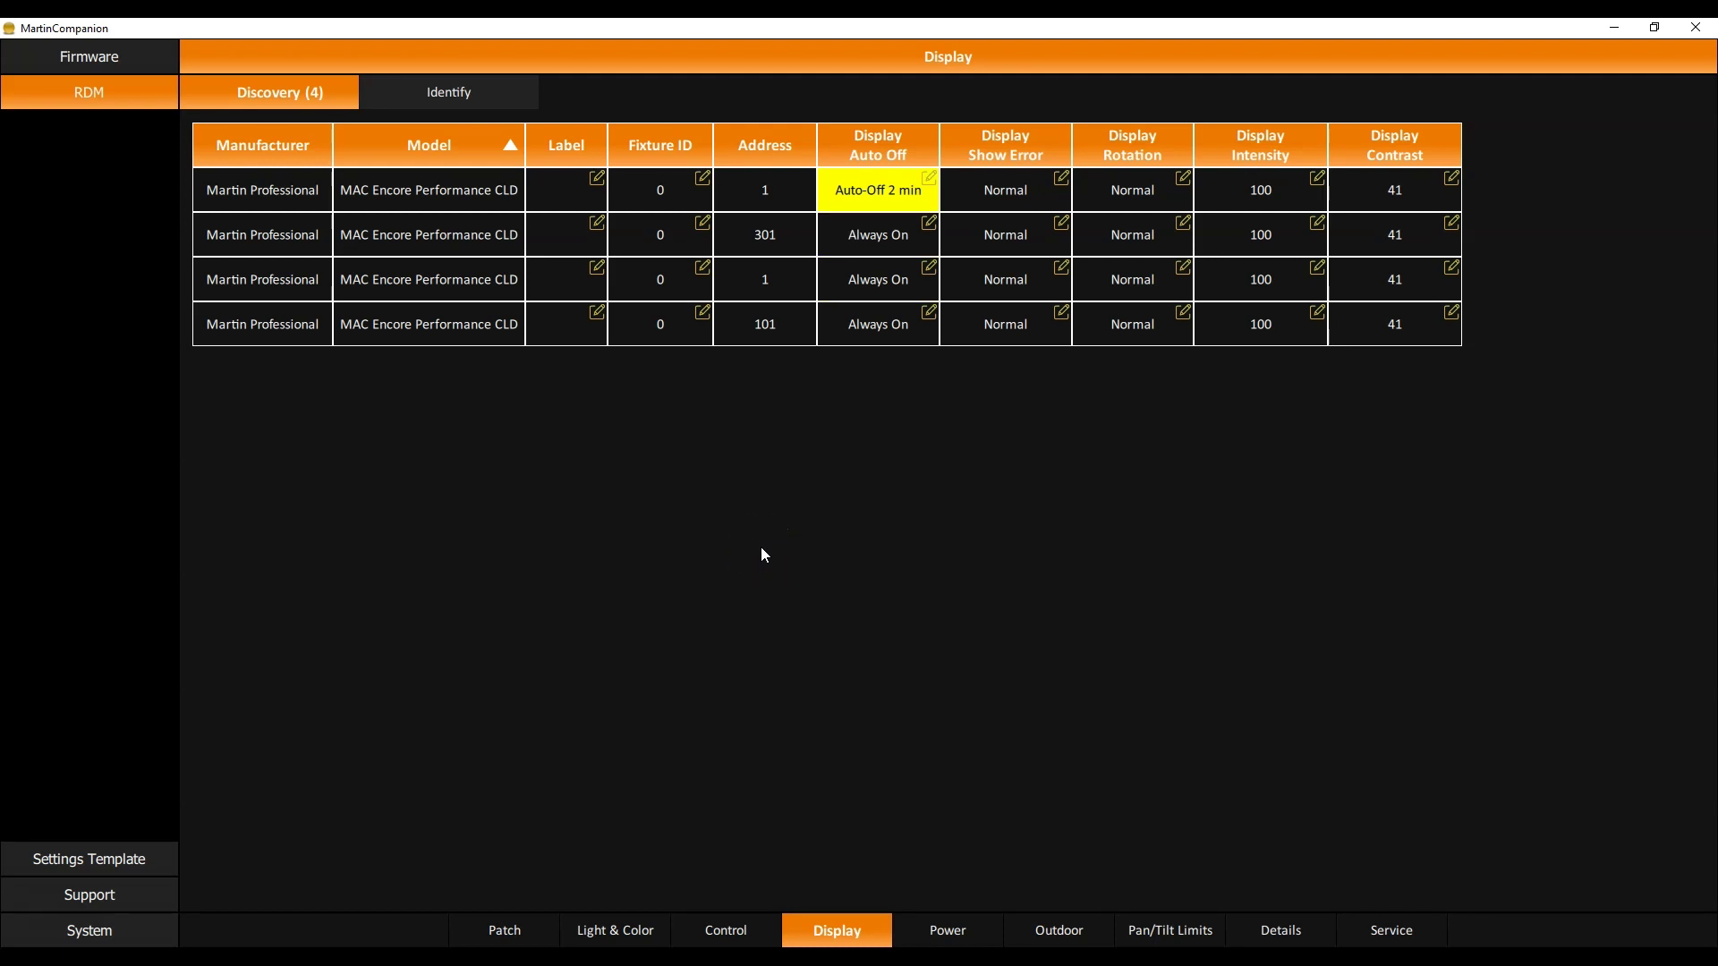
# Review the power, outdoor, pan/tilt limit and detail settings of the four fixtures
pyautogui.click(949, 928)
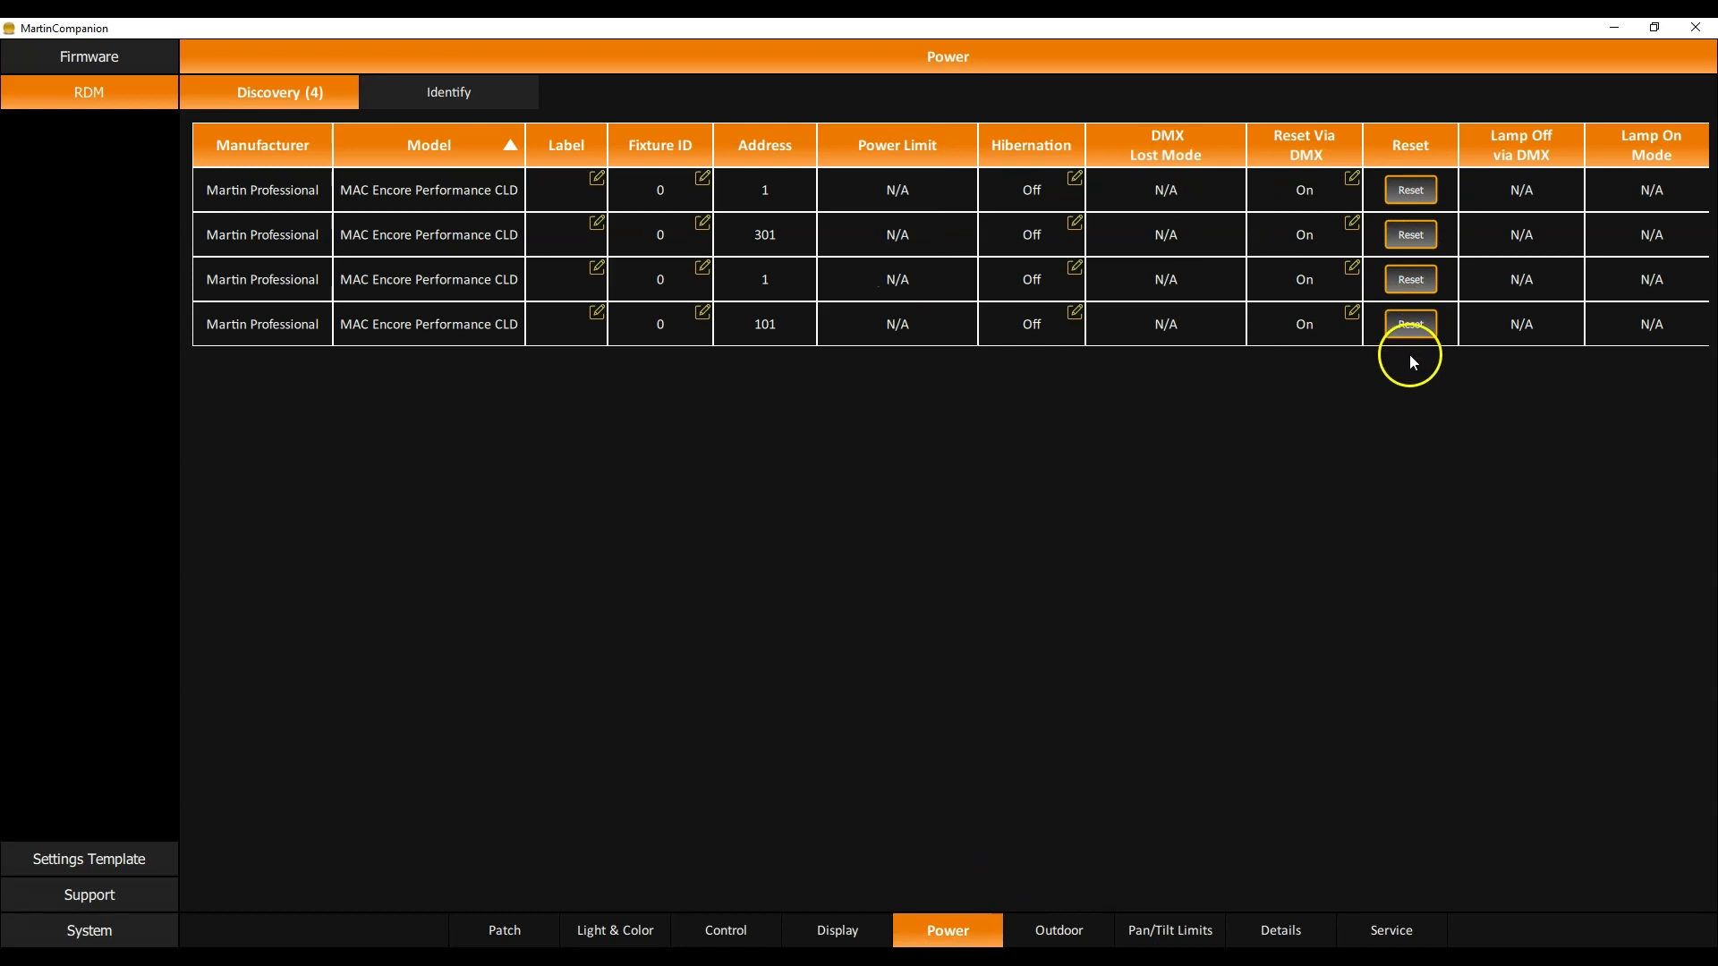
pyautogui.moveTo(947, 900)
pyautogui.mouseDown()
pyautogui.moveTo(1188, 903)
pyautogui.moveTo(936, 912)
pyautogui.mouseUp()
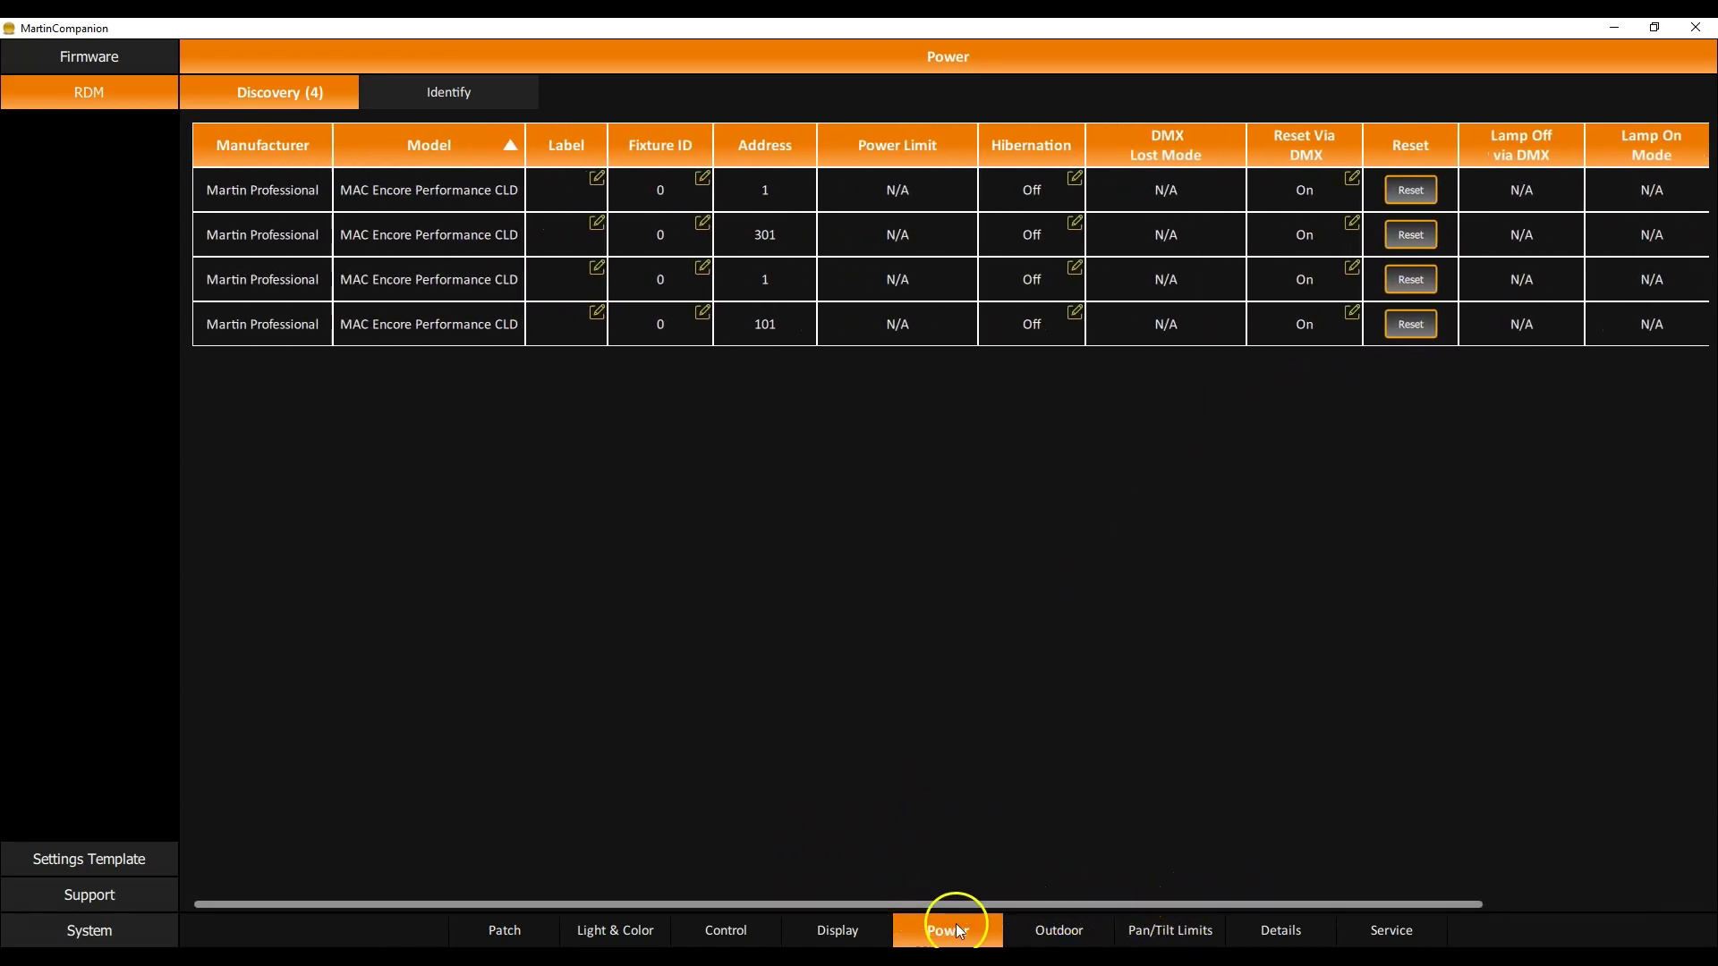
pyautogui.click(1057, 936)
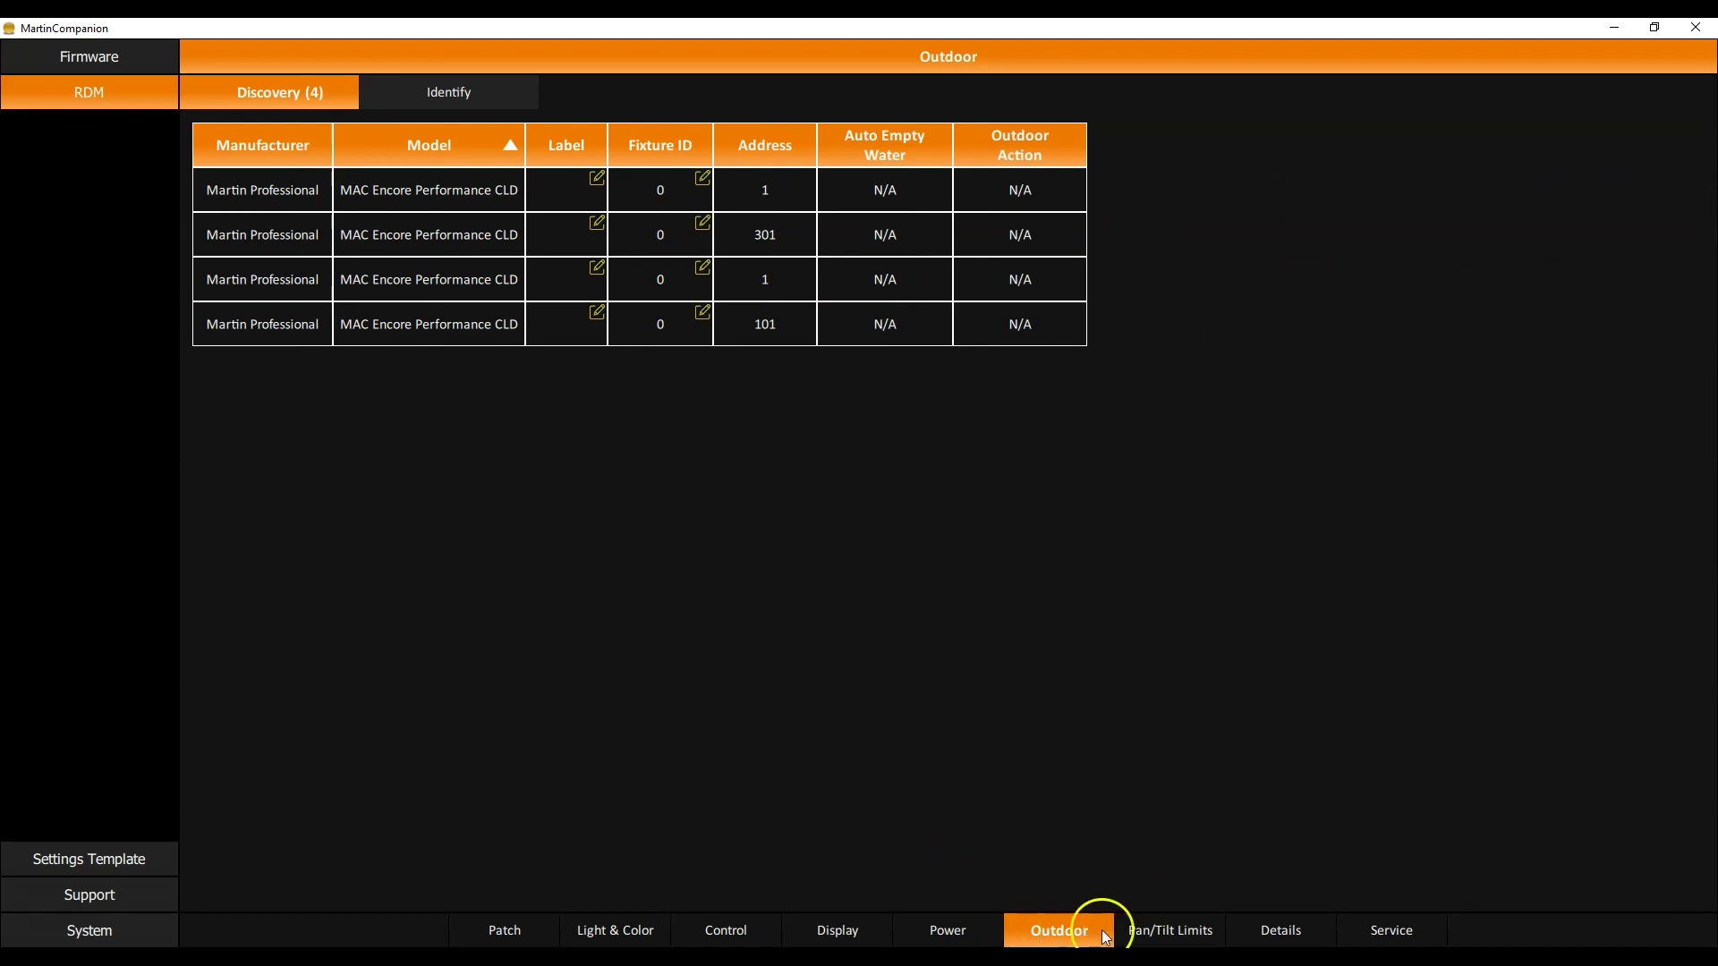
pyautogui.click(1138, 938)
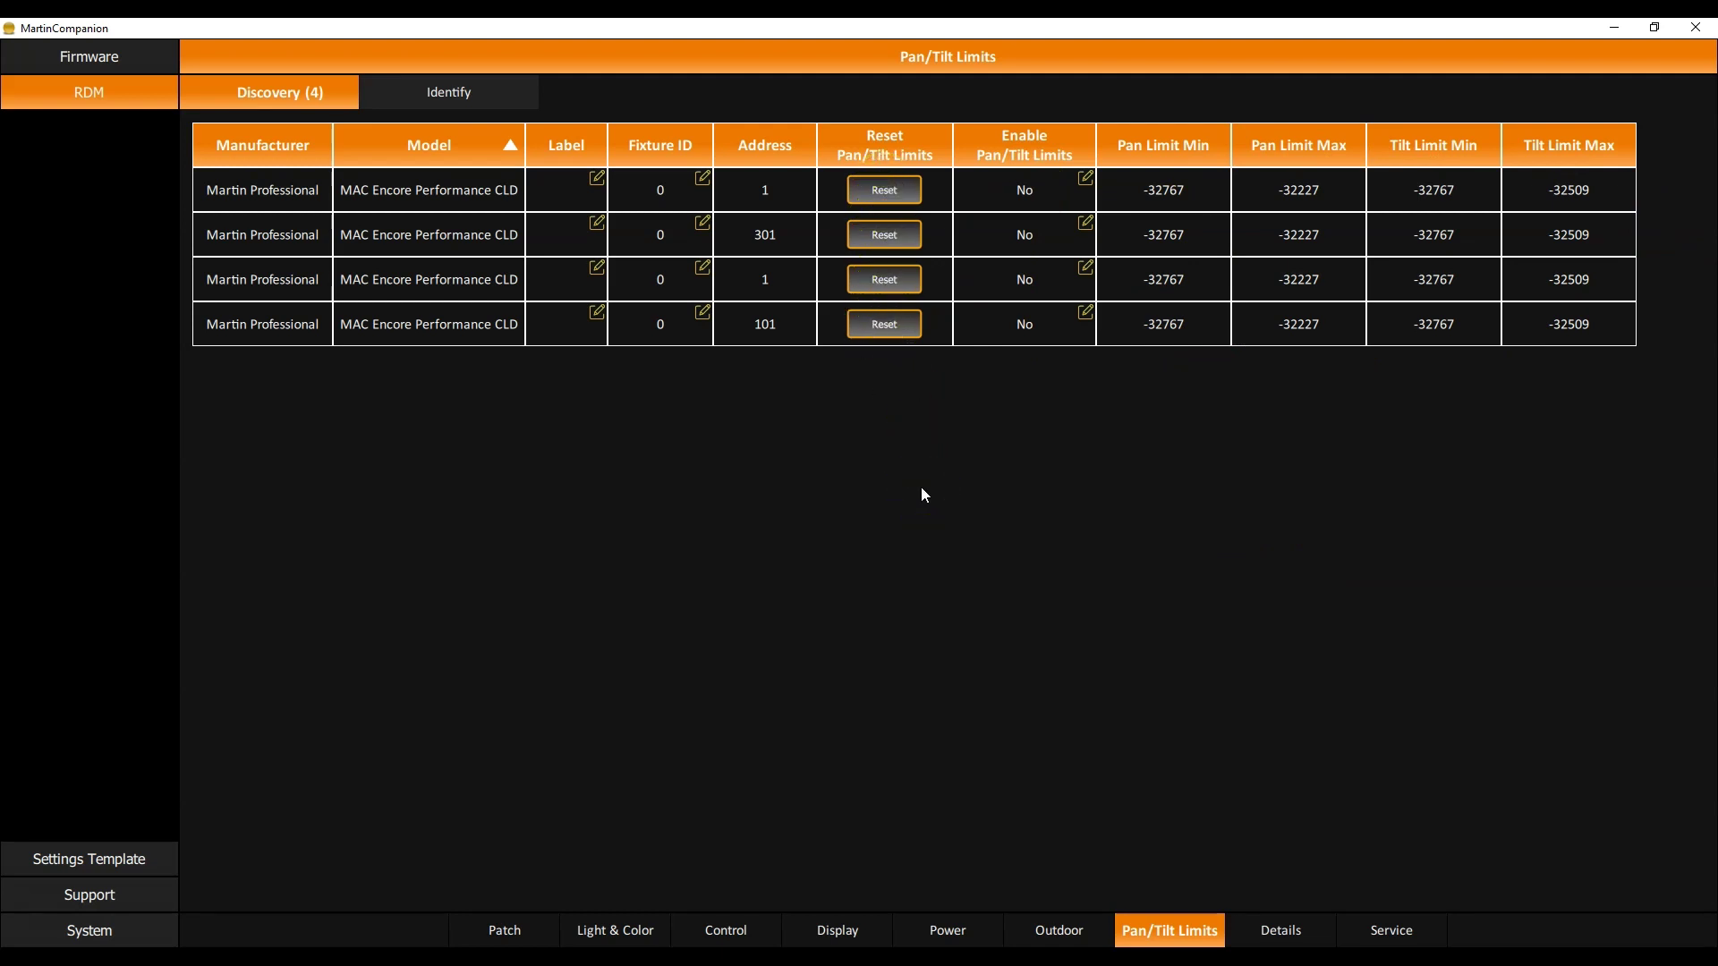
pyautogui.click(1288, 931)
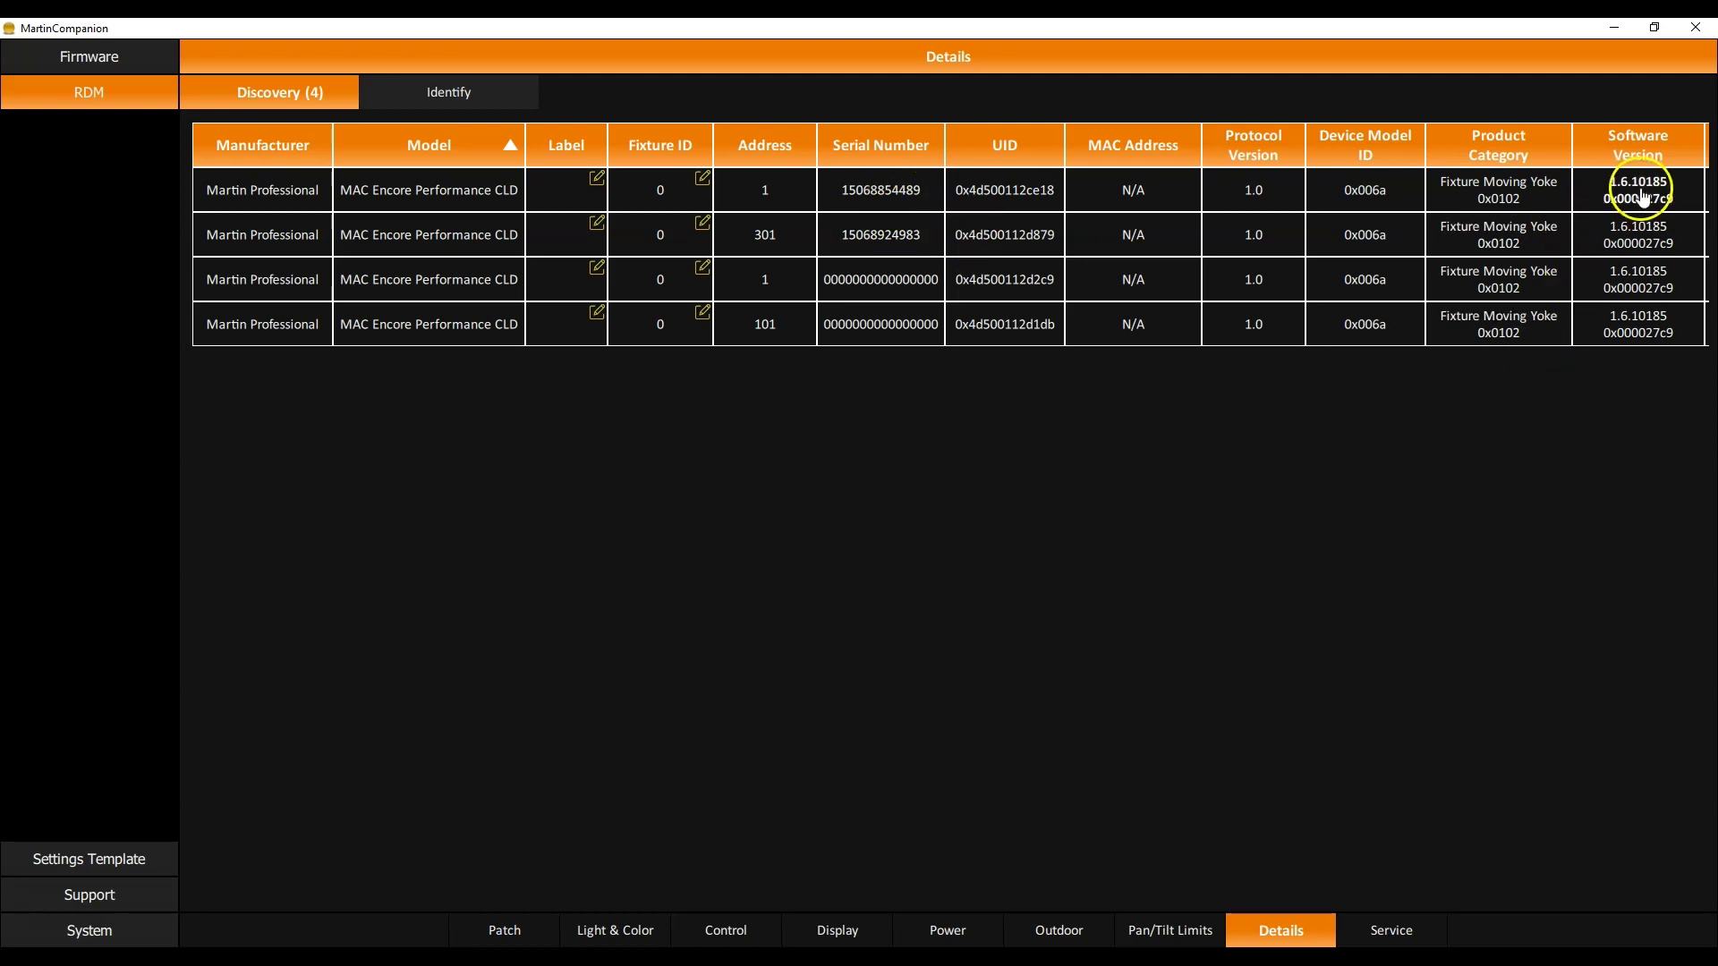
# Examine the temperature sensor readings of the first fixture in the service data and close them
pyautogui.click(1381, 940)
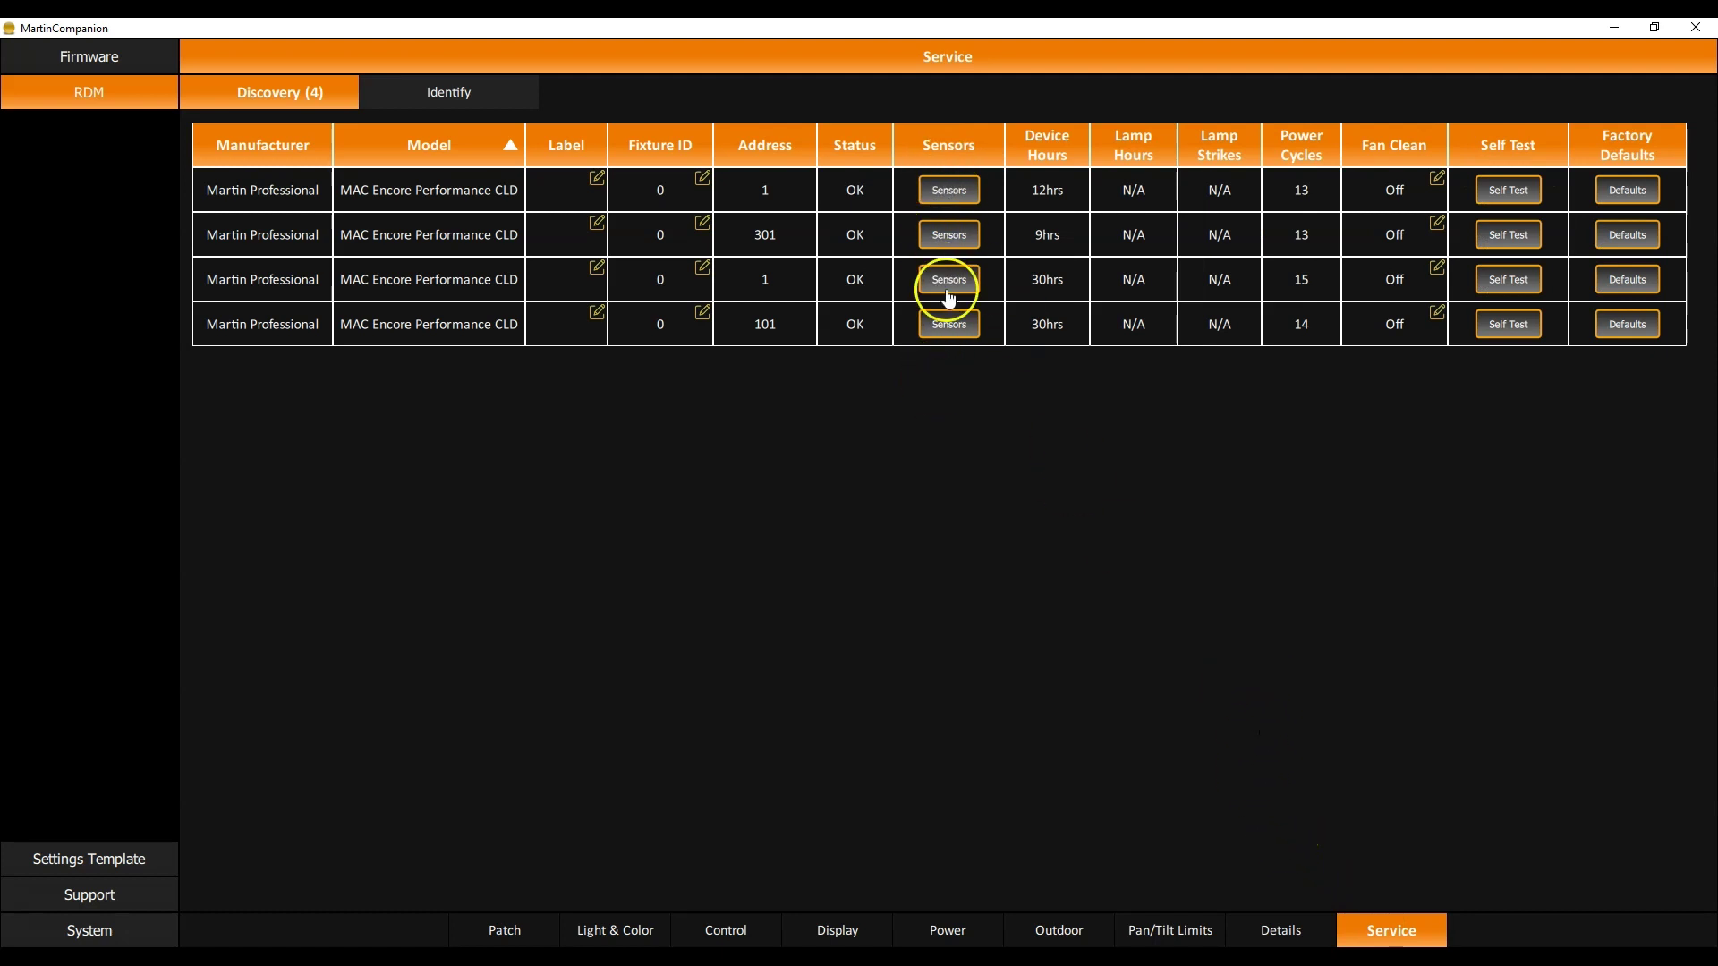
pyautogui.click(948, 189)
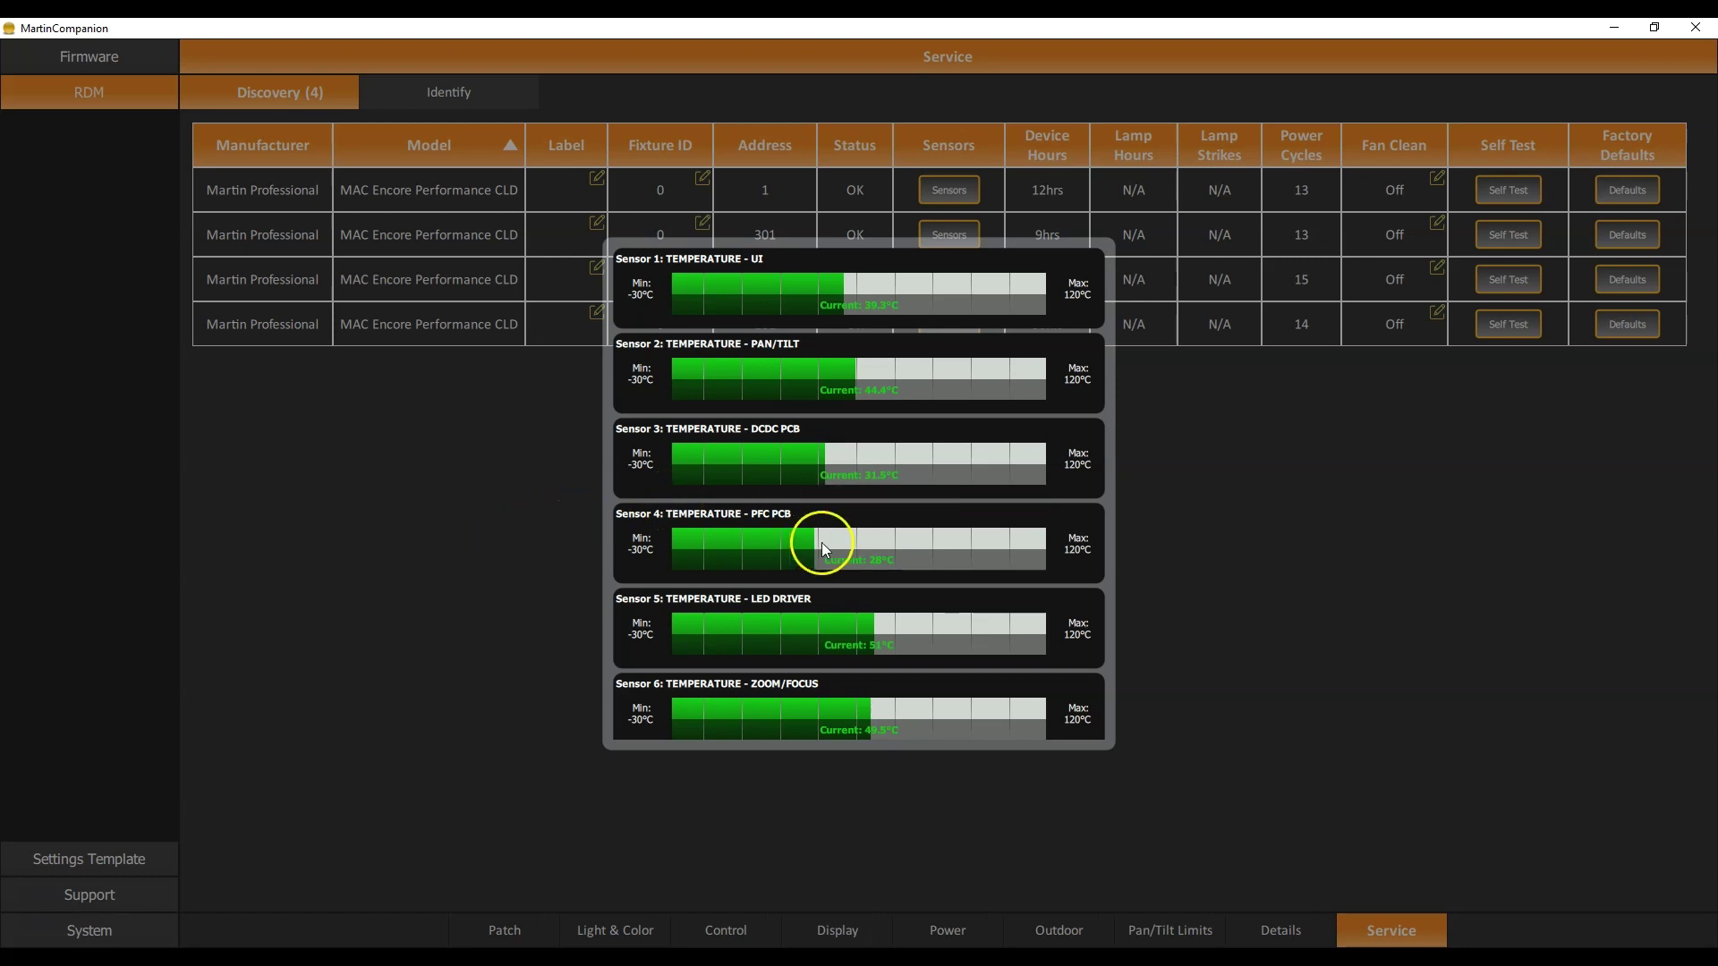
pyautogui.scroll(-8, 821, 542)
pyautogui.scroll(-2, 822, 542)
pyautogui.scroll(4, 786, 537)
pyautogui.scroll(9, 787, 536)
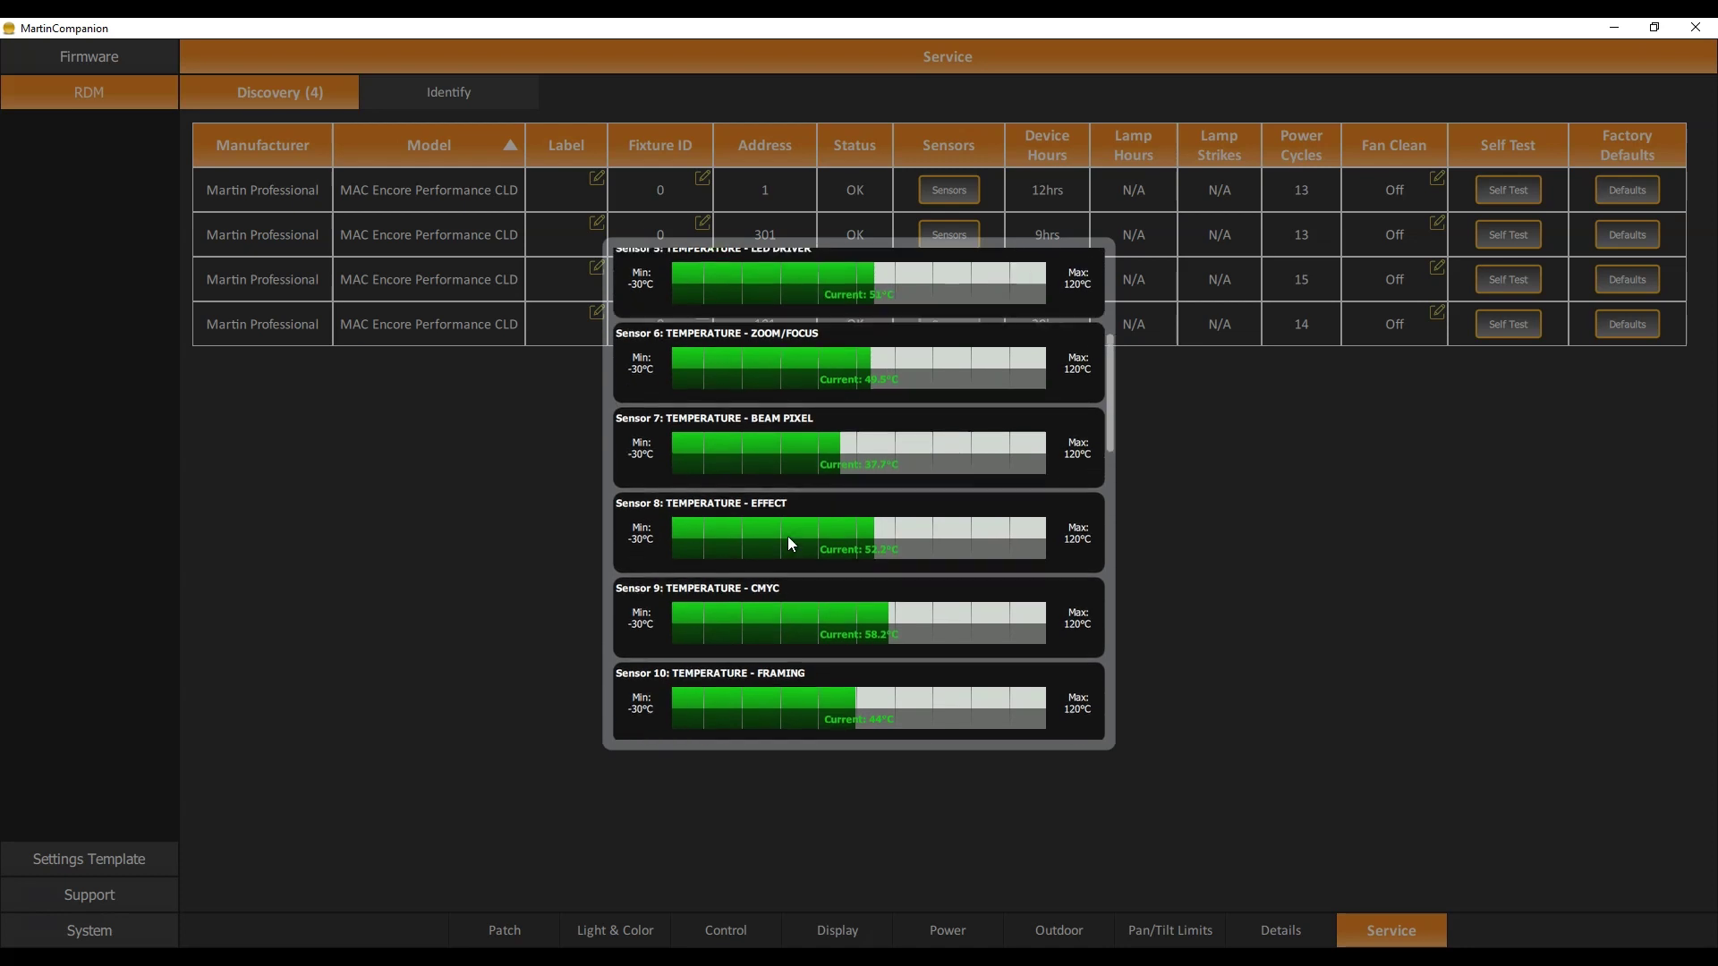
pyautogui.click(524, 599)
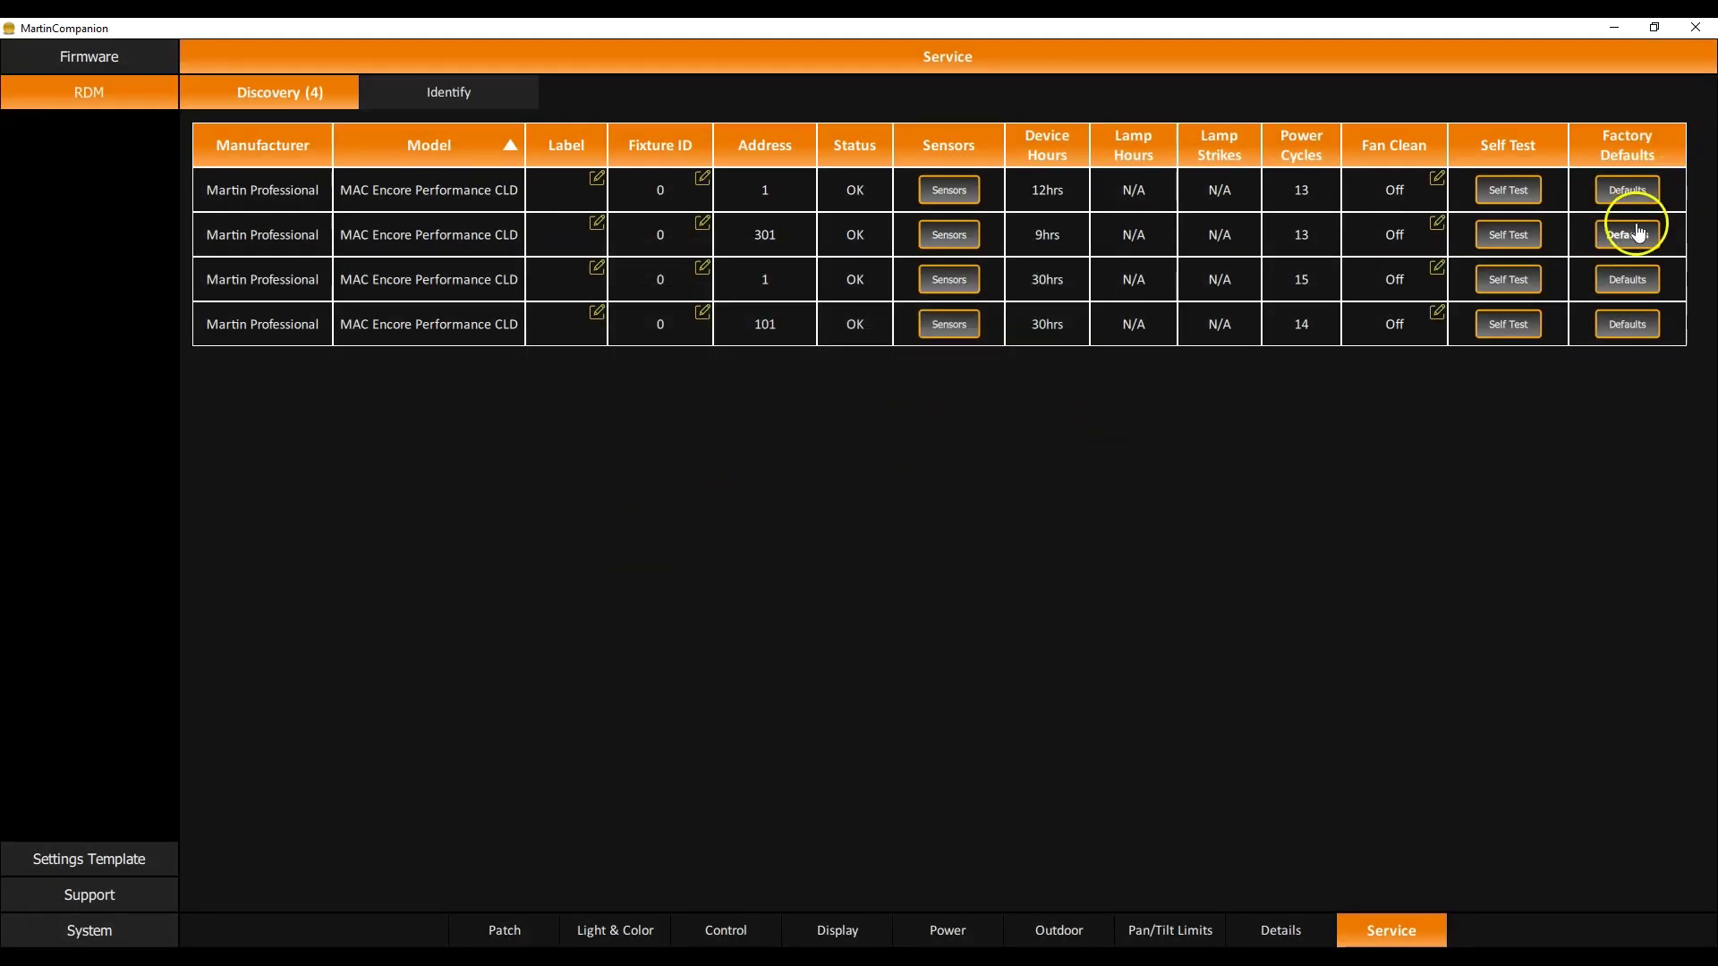
# Restore the first fixture's factory defaults, and start and stop its self test
pyautogui.click(1645, 190)
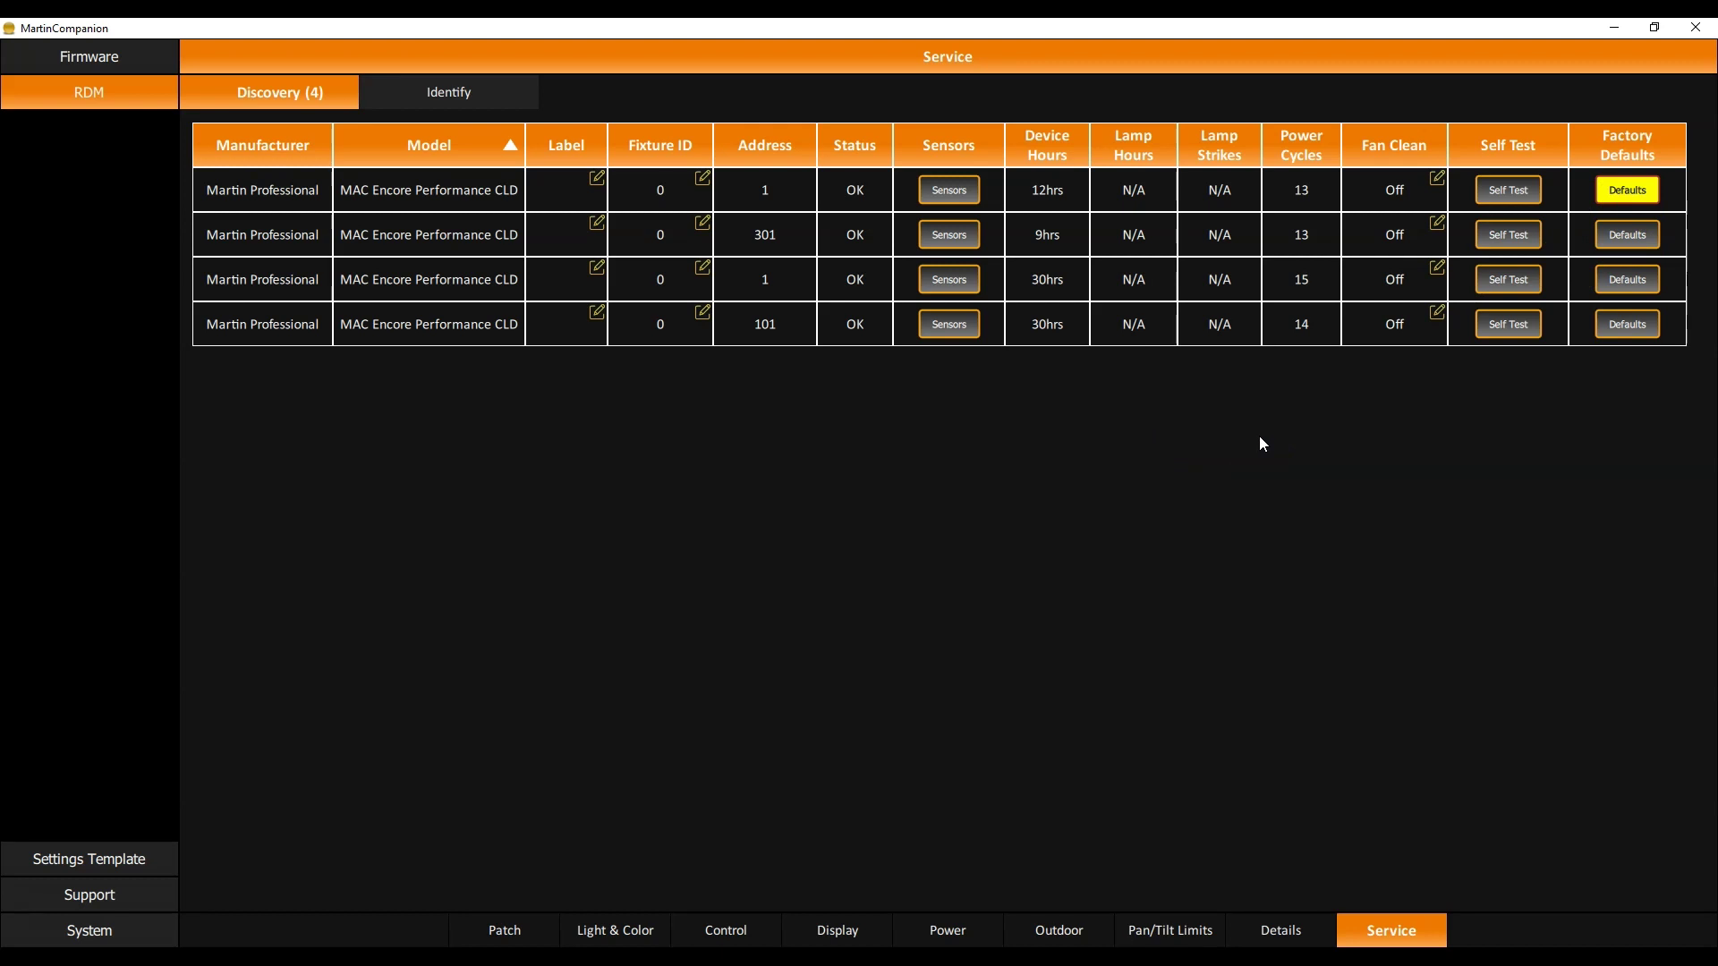
pyautogui.click(1486, 188)
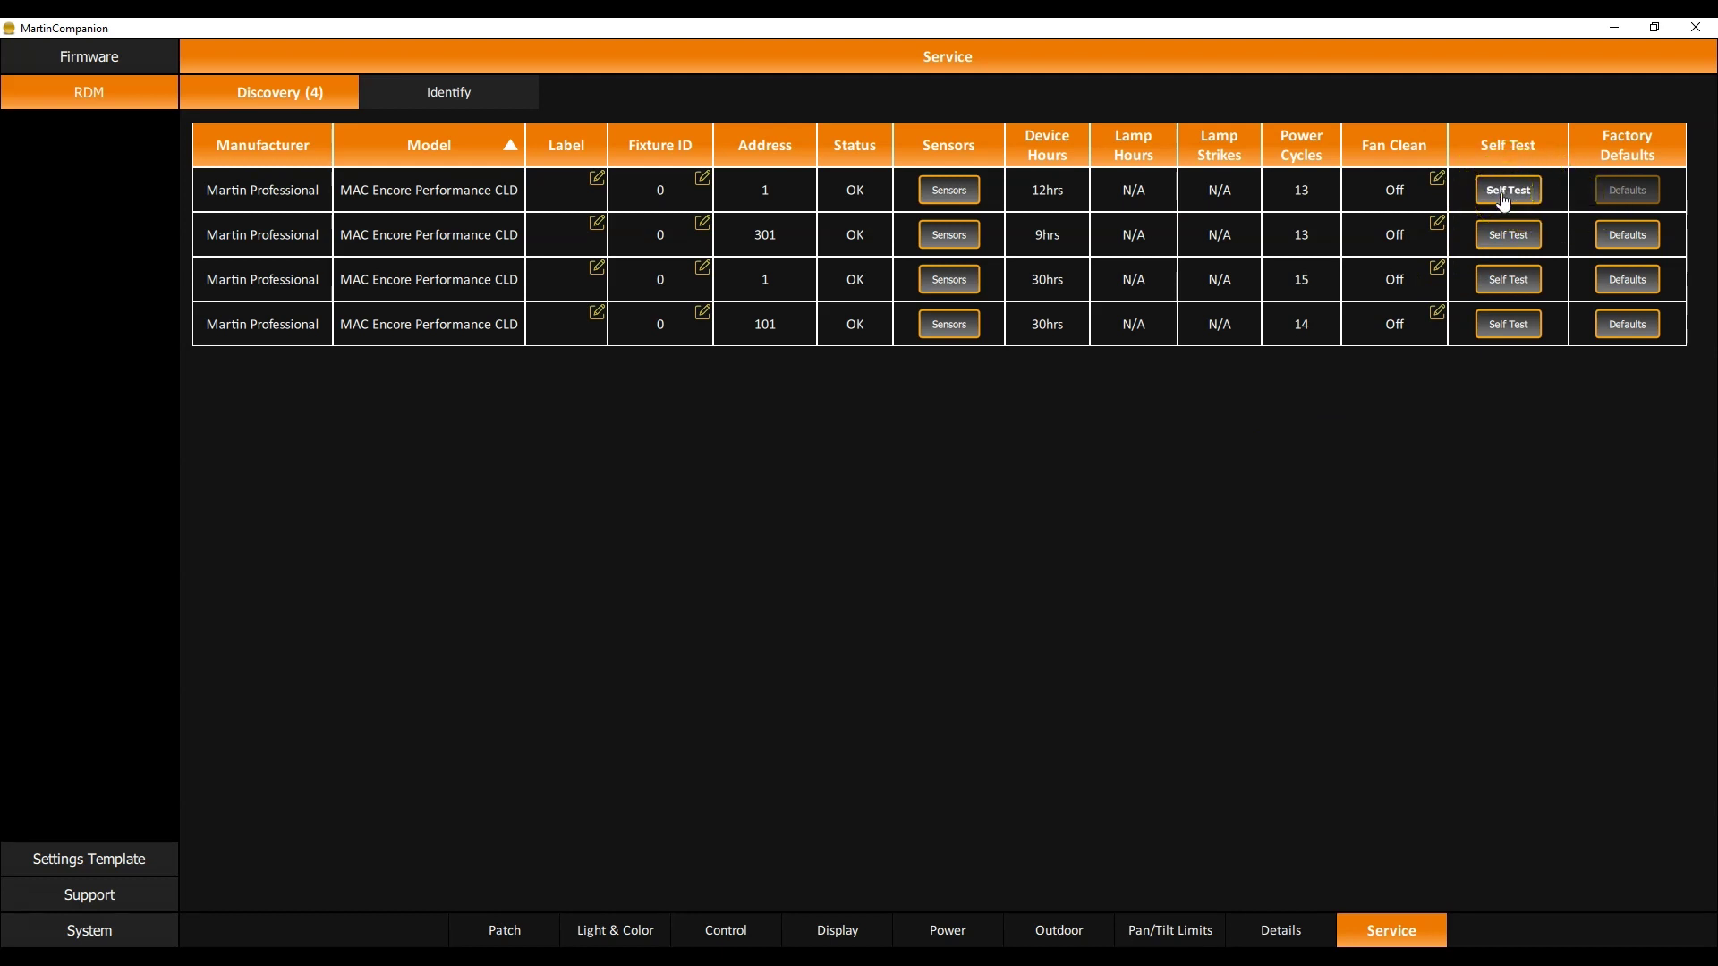
pyautogui.click(1504, 200)
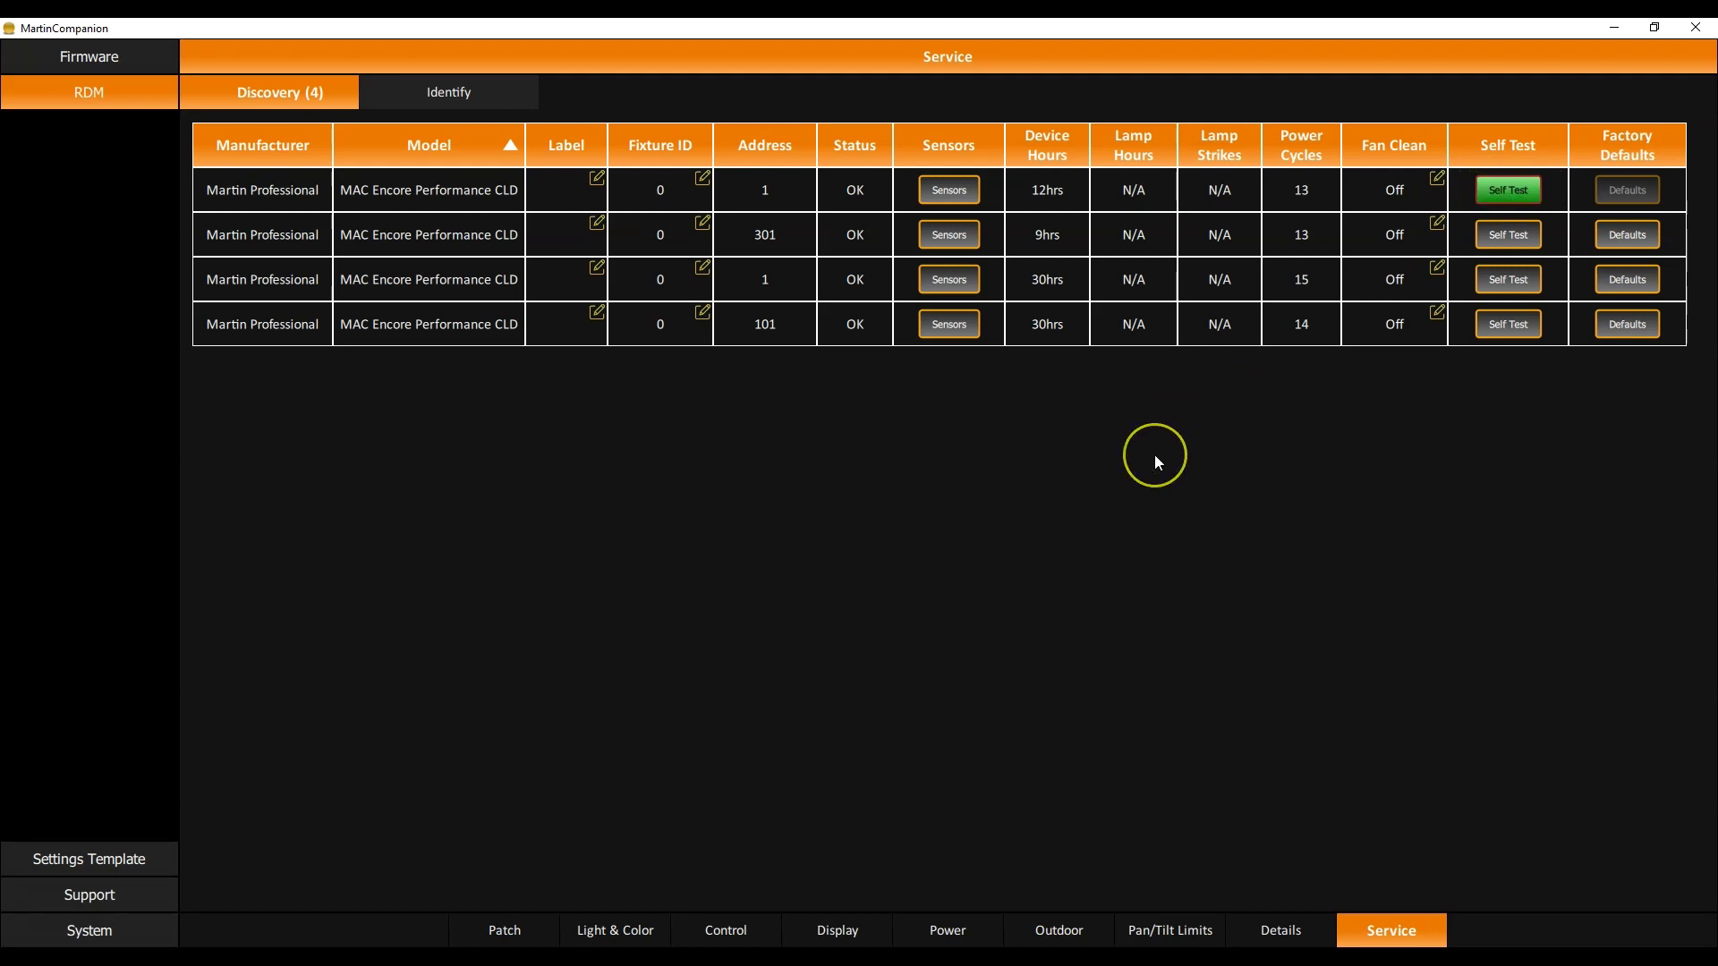
pyautogui.click(1498, 199)
pyautogui.click(1357, 322)
pyautogui.click(1056, 612)
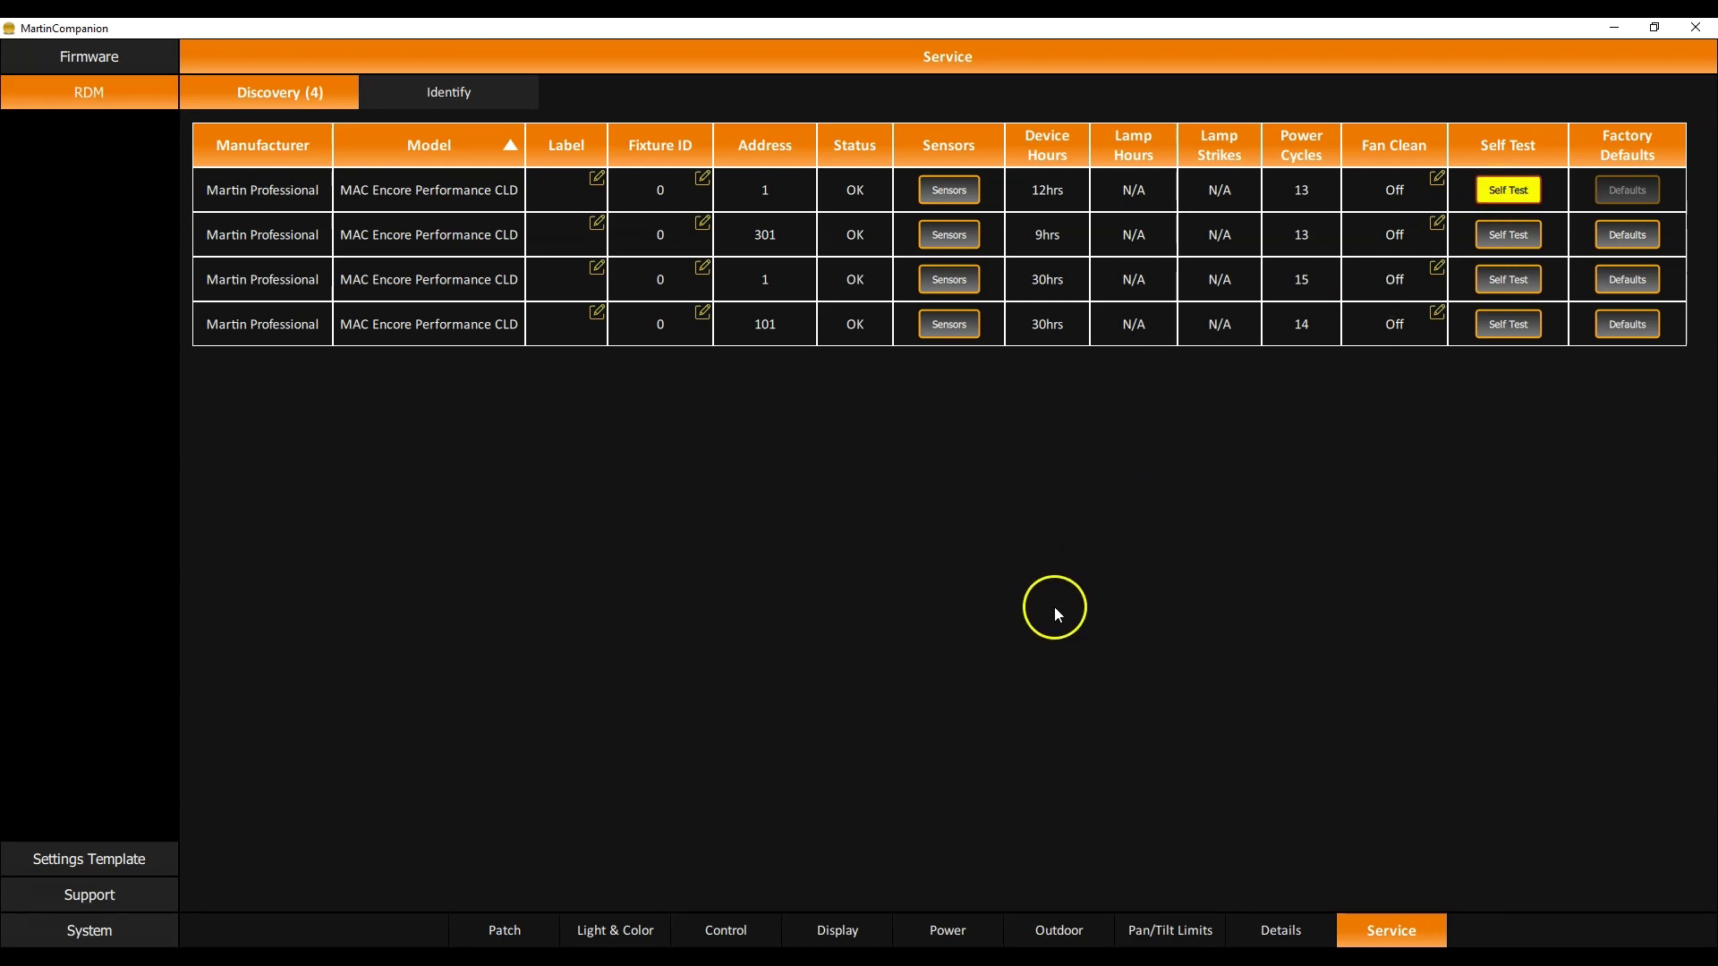
# Return to the patch settings of the four fixtures
pyautogui.click(502, 928)
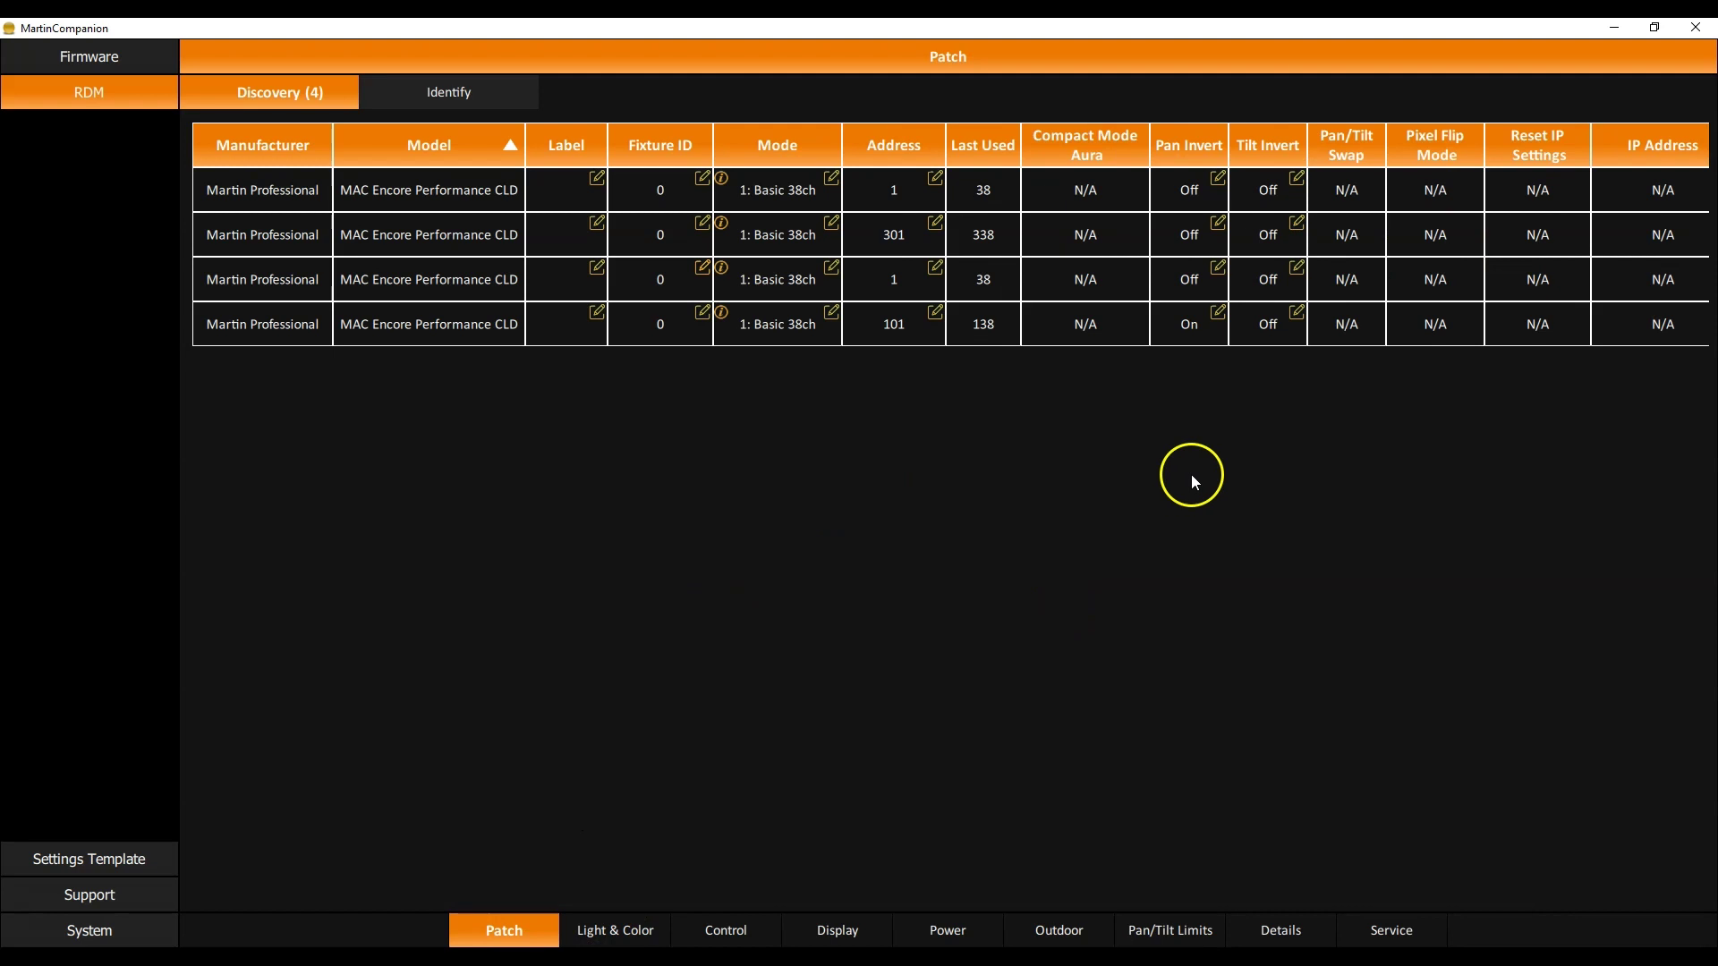